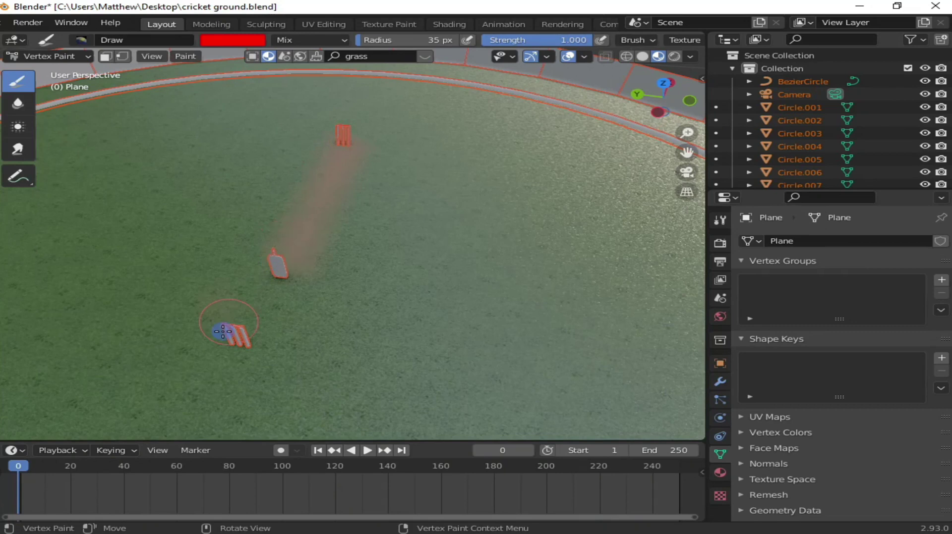
# - Paint the pitch strip in red on the ground plane, running from one set of stumps to the other
pyautogui.moveTo(253, 287)
pyautogui.mouseDown()
pyautogui.moveTo(276, 265)
pyautogui.moveTo(242, 336)
pyautogui.mouseUp()
pyautogui.moveTo(281, 282)
pyautogui.mouseDown()
pyautogui.moveTo(319, 221)
pyautogui.moveTo(354, 133)
pyautogui.moveTo(330, 154)
pyautogui.mouseUp()
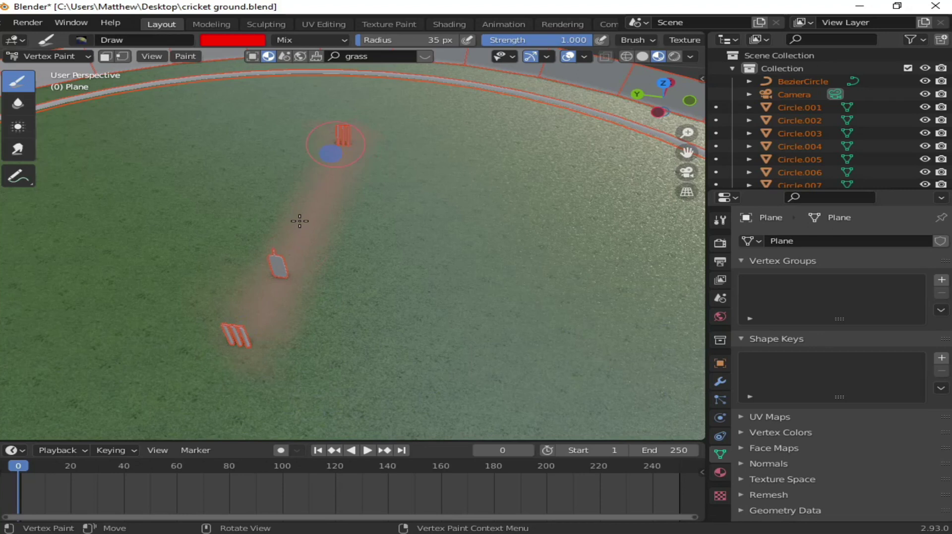
pyautogui.moveTo(300, 222)
pyautogui.mouseDown()
pyautogui.moveTo(297, 181)
pyautogui.moveTo(340, 179)
pyautogui.mouseUp()
pyautogui.moveTo(262, 315)
pyautogui.mouseDown()
pyautogui.moveTo(228, 329)
pyautogui.moveTo(276, 314)
pyautogui.moveTo(366, 135)
pyautogui.moveTo(272, 352)
pyautogui.moveTo(352, 140)
pyautogui.moveTo(286, 324)
pyautogui.moveTo(247, 345)
pyautogui.moveTo(263, 218)
pyautogui.mouseUp()
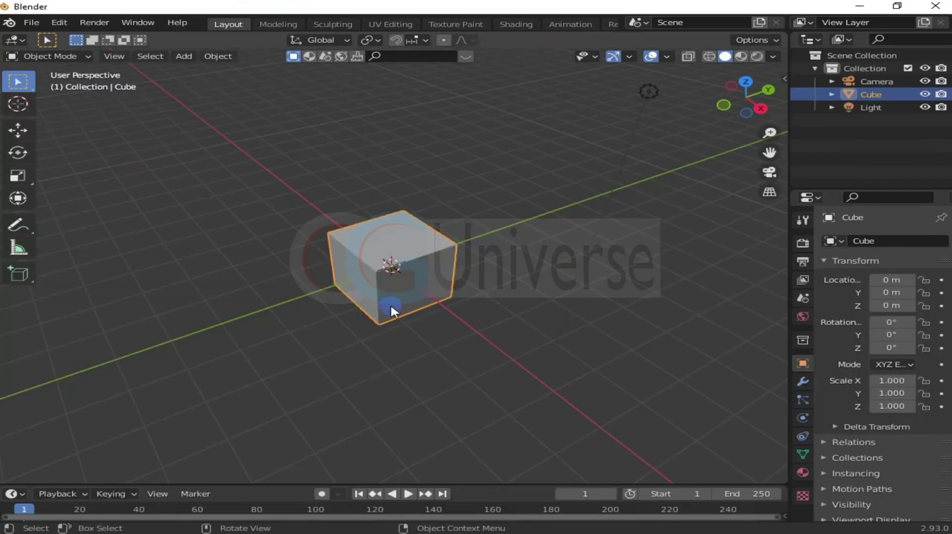
# - Open the most recent cricket ground.blend file
pyautogui.moveTo(391, 310); pyautogui.dragTo(387, 328, button='middle')
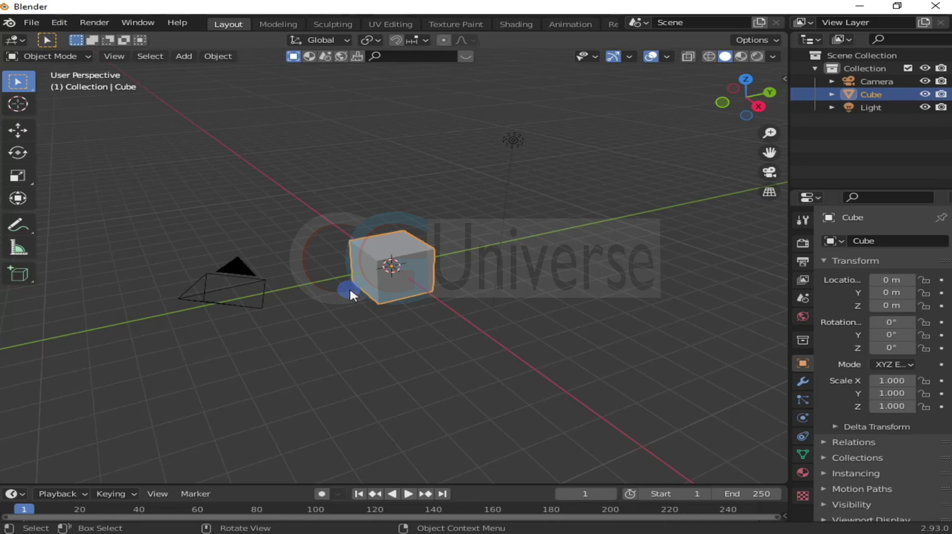
pyautogui.click(31, 23)
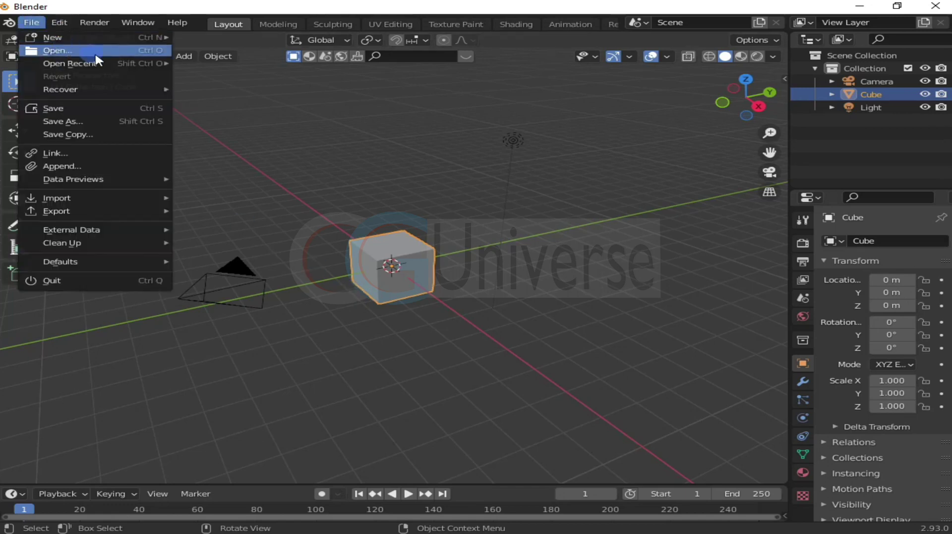
pyautogui.moveTo(141, 65)
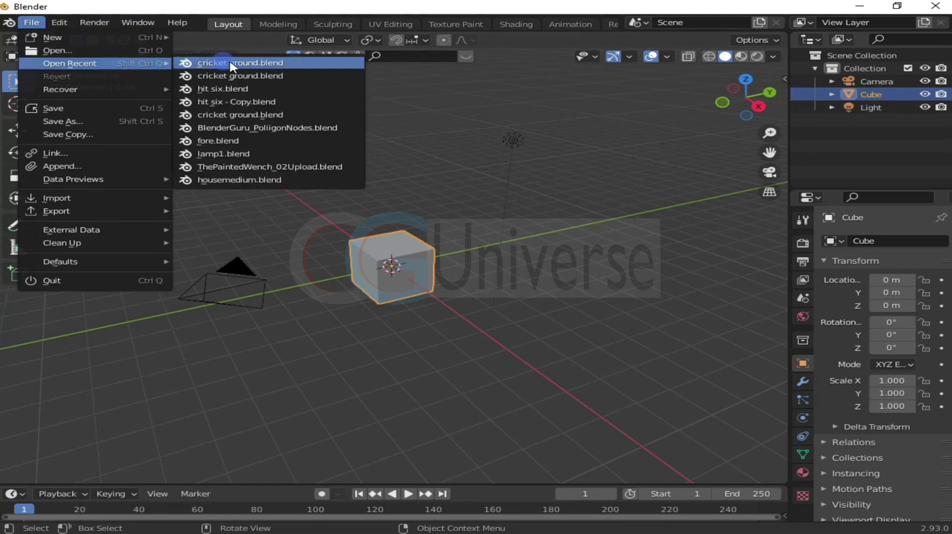
pyautogui.click(283, 67)
# - Inspect the stumps and bat on the ground, previewing the scene in Material Preview before returning to Solid shading
pyautogui.scroll(-3, 397, 248)
pyautogui.moveTo(397, 249); pyautogui.dragTo(380, 231, button='middle')
pyautogui.scroll(6, 380, 232)
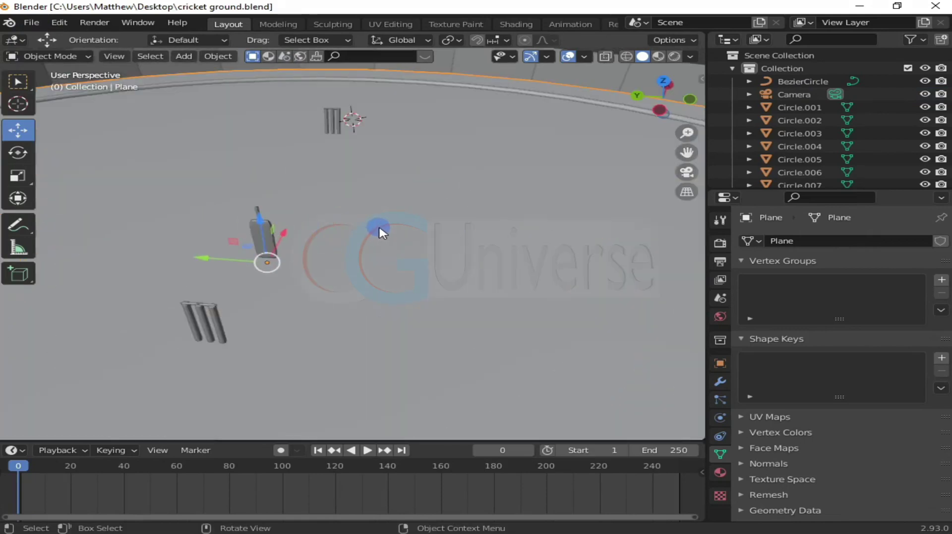
pyautogui.scroll(3, 381, 232)
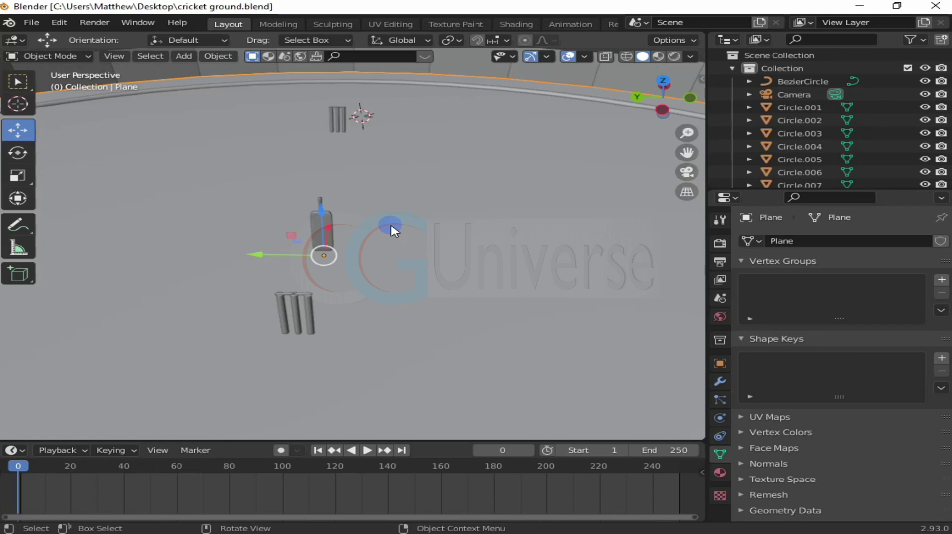
pyautogui.scroll(1, 391, 230)
pyautogui.scroll(-4, 550, 119)
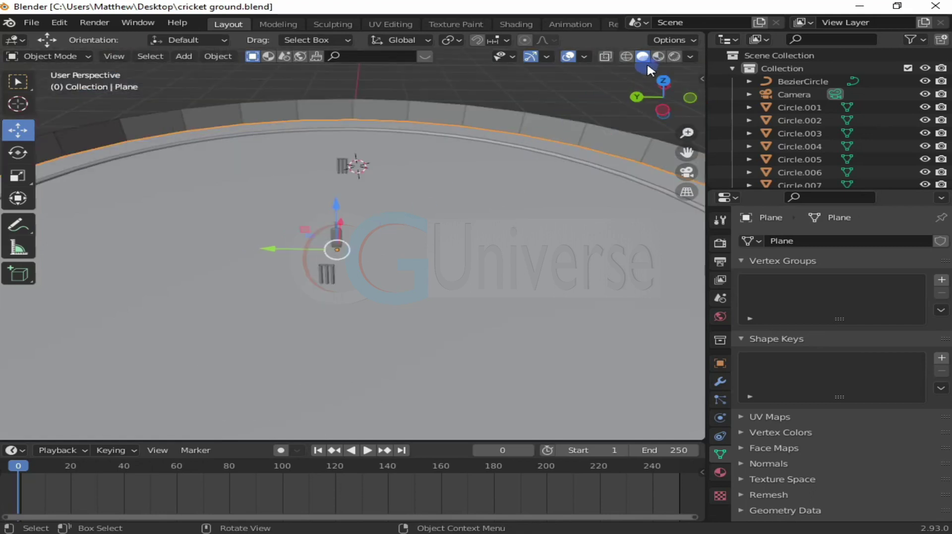
pyautogui.click(661, 53)
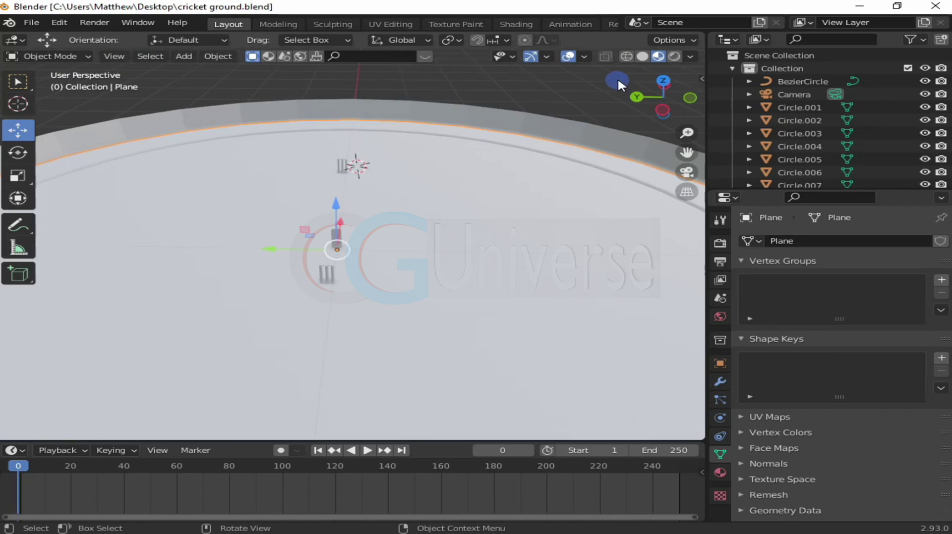
pyautogui.click(642, 56)
pyautogui.scroll(-4, 484, 210)
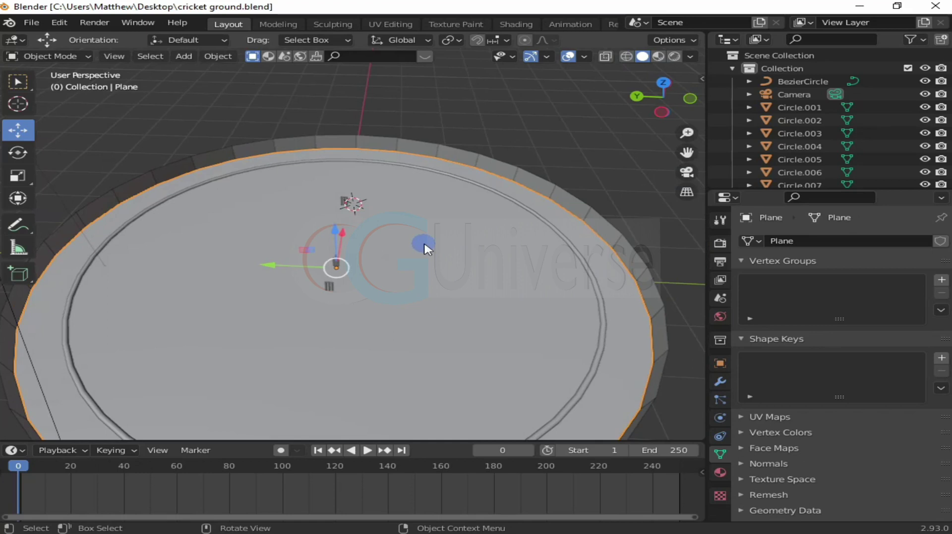
# - Hide every object except the selected ground plane
pyautogui.scroll(-2, 419, 260)
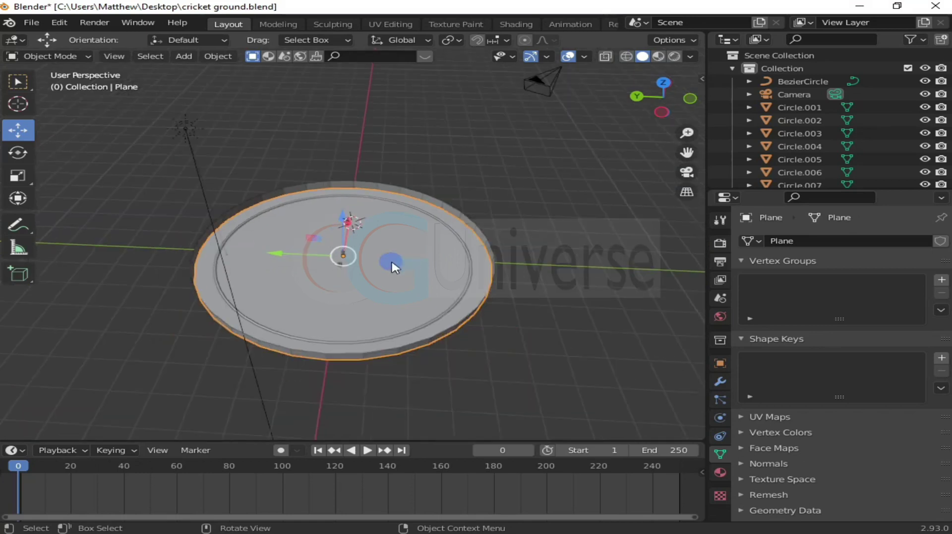
pyautogui.scroll(2, 392, 268)
pyautogui.moveTo(395, 268); pyautogui.dragTo(409, 258, button='middle')
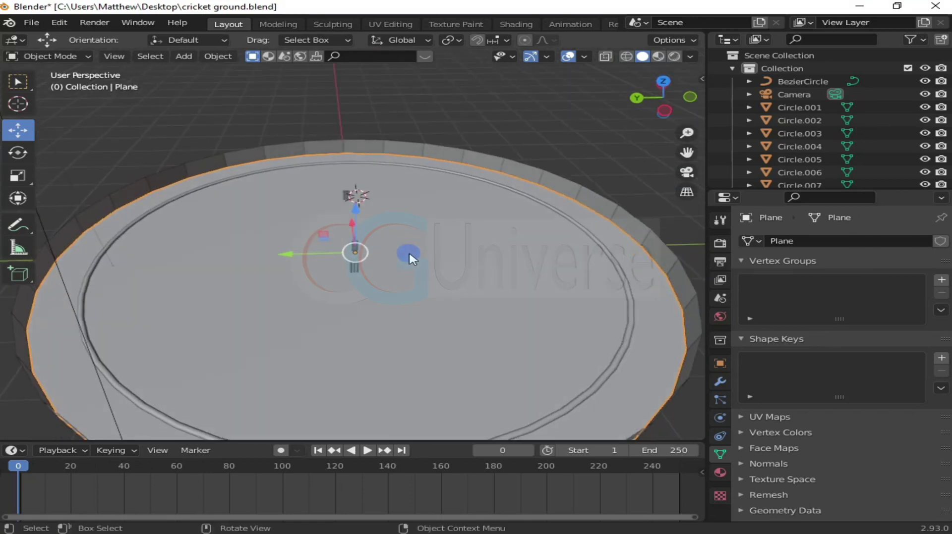
pyautogui.hotkey('shift', 'h')
pyautogui.scroll(1, 410, 258)
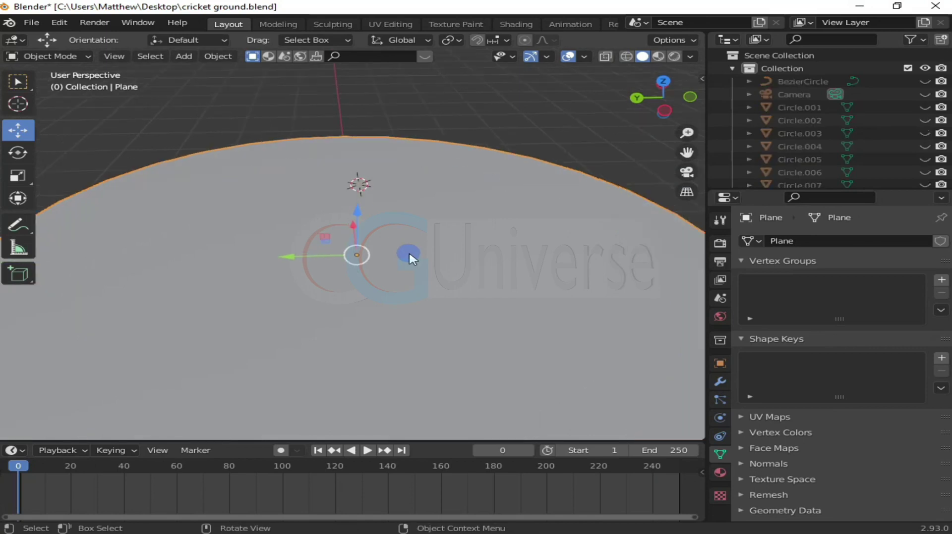
pyautogui.scroll(-2, 410, 257)
pyautogui.keyDown('shift'); pyautogui.moveTo(366, 297); pyautogui.dragTo(378, 238, button='middle'); pyautogui.keyUp('shift')
pyautogui.scroll(-1, 397, 268)
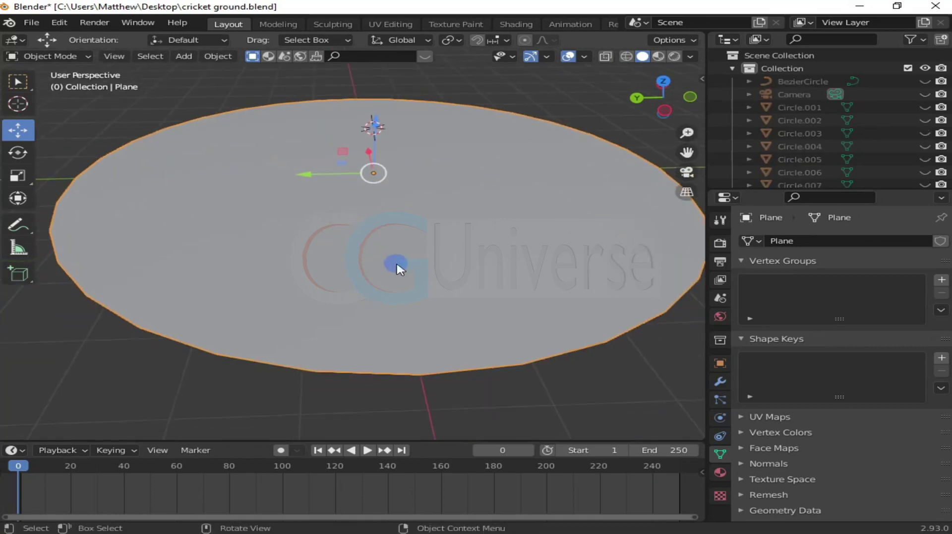
pyautogui.scroll(3, 372, 308)
pyautogui.moveTo(383, 312); pyautogui.dragTo(413, 280, button='middle')
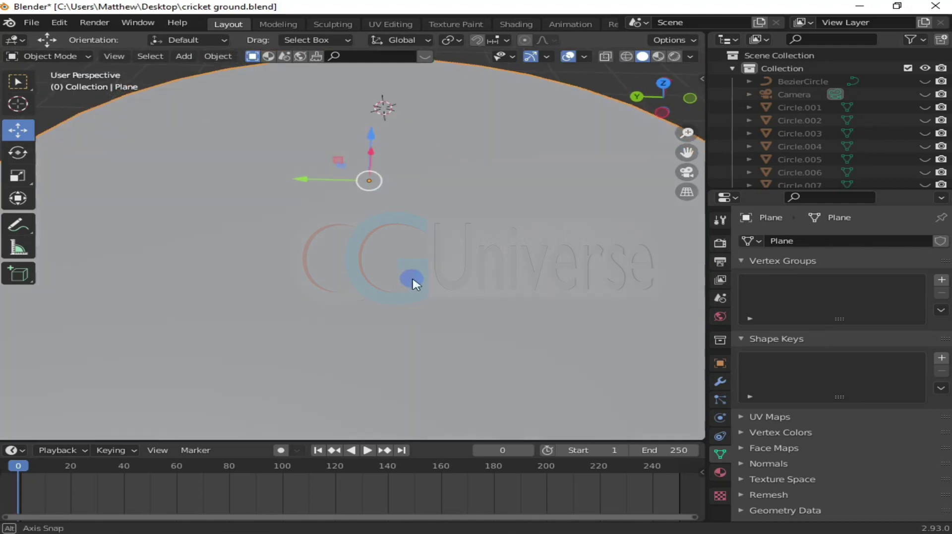
pyautogui.scroll(-4, 410, 267)
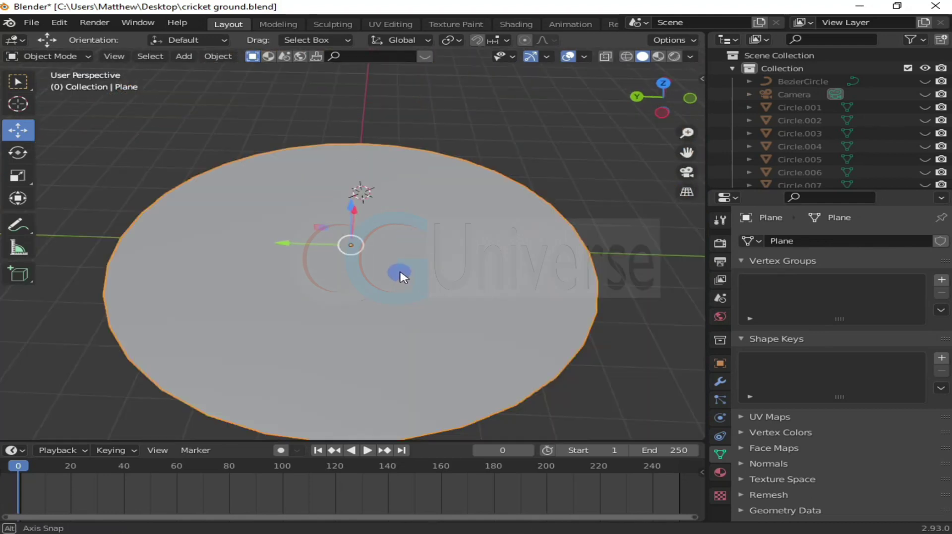
pyautogui.scroll(2, 401, 275)
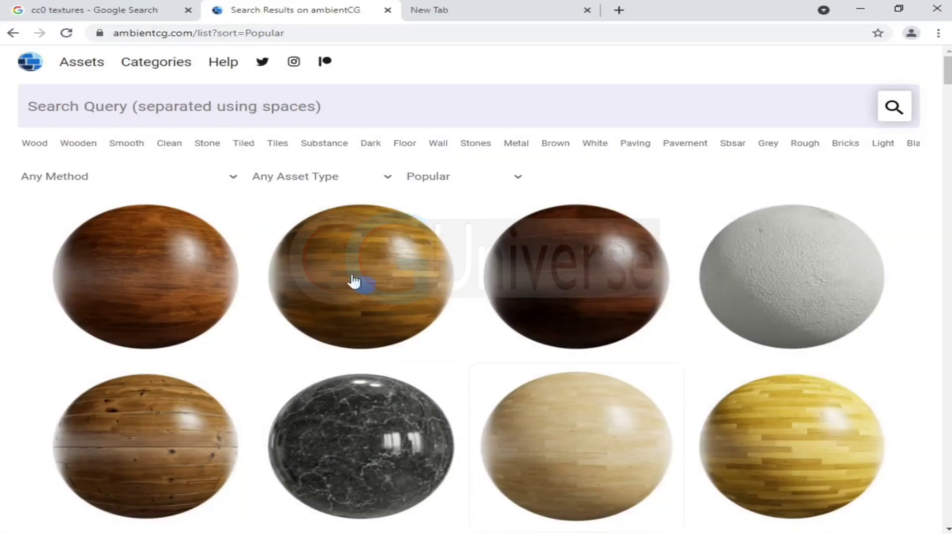
# - In the browser, look at the Google results for cc0 textures and return to the ambientCG material library
pyautogui.click(147, 109)
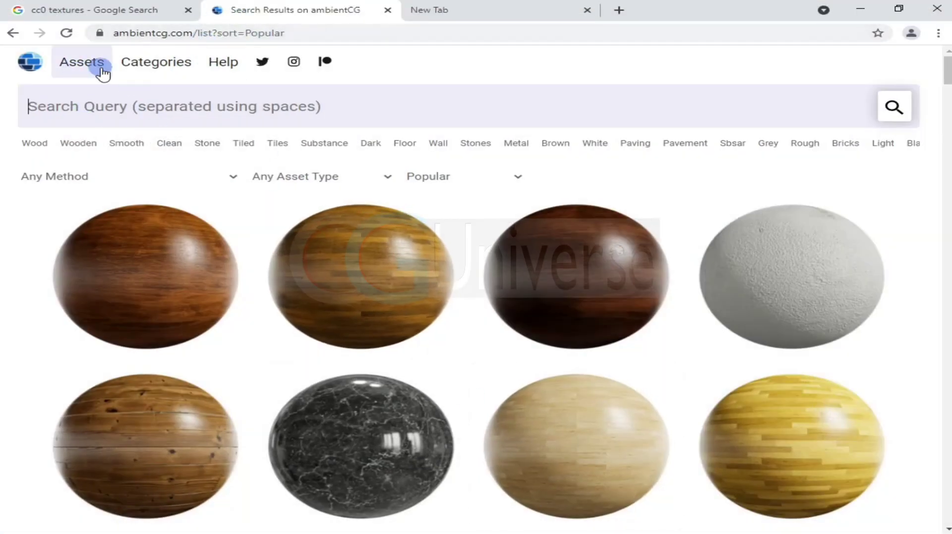
pyautogui.click(132, 9)
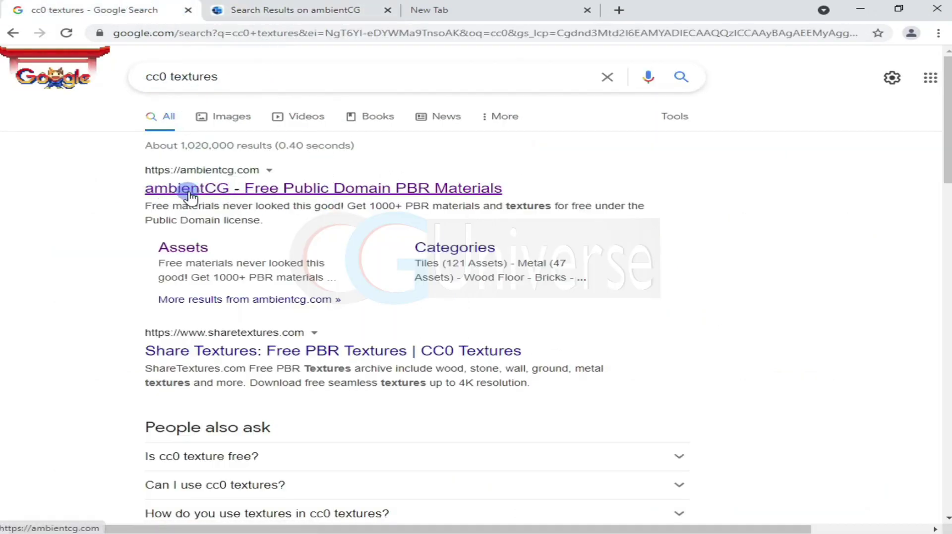
pyautogui.click(238, 10)
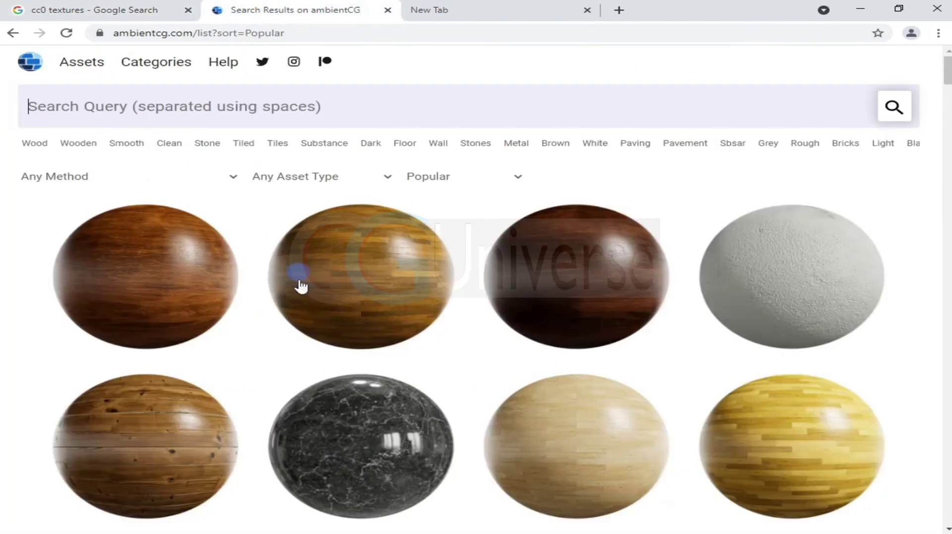
pyautogui.click(300, 114)
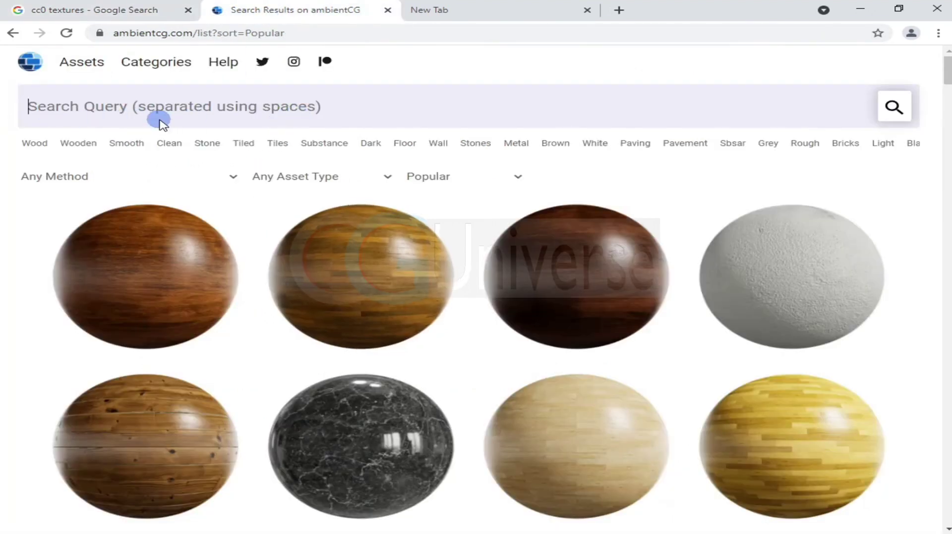
# - Browse the popular materials on ambientCG, then close the site and return to Blender
pyautogui.scroll(-12, 459, 312)
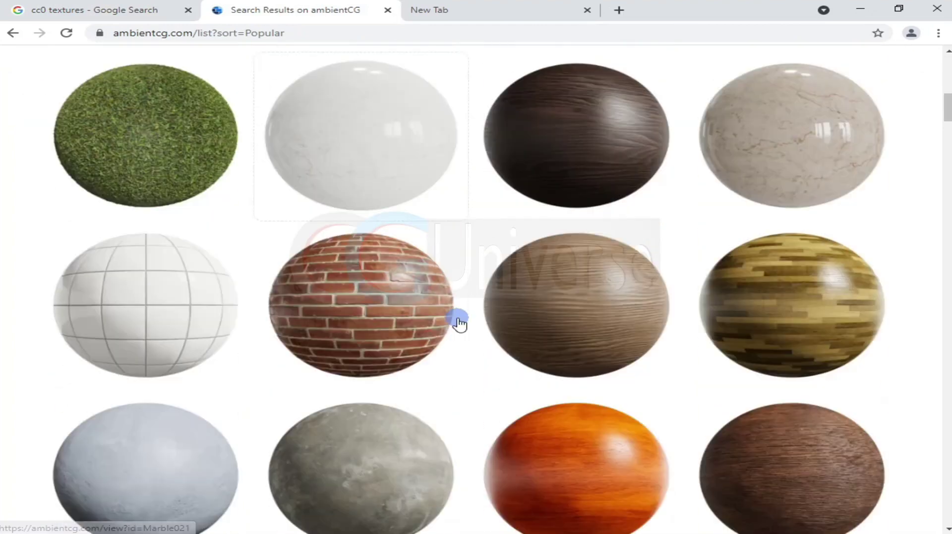
pyautogui.scroll(-4, 459, 325)
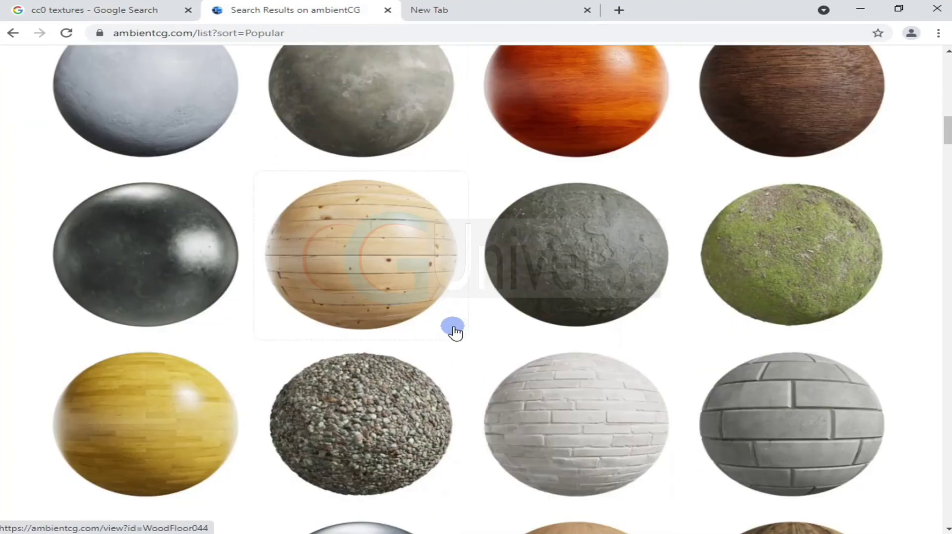
pyautogui.scroll(-4, 665, 349)
pyautogui.scroll(-20, 312, 355)
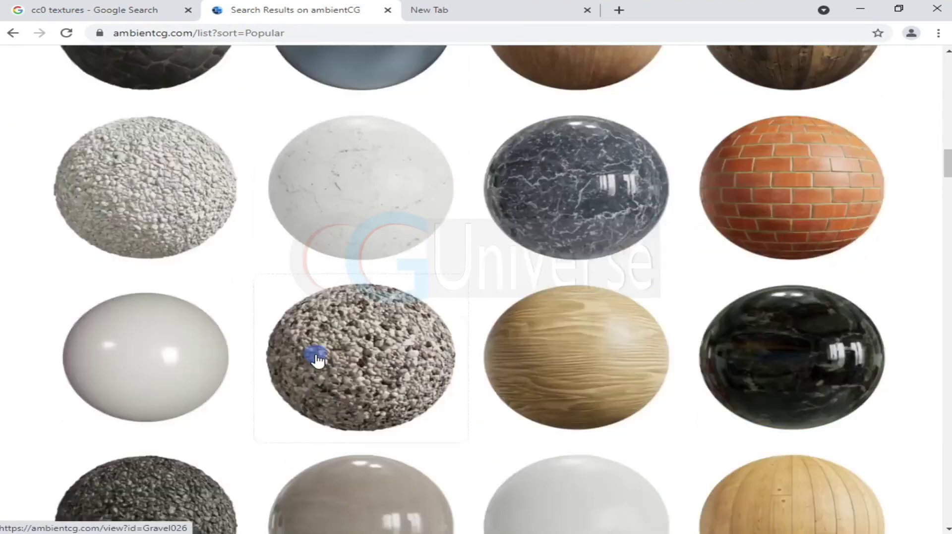
pyautogui.scroll(-15, 340, 350)
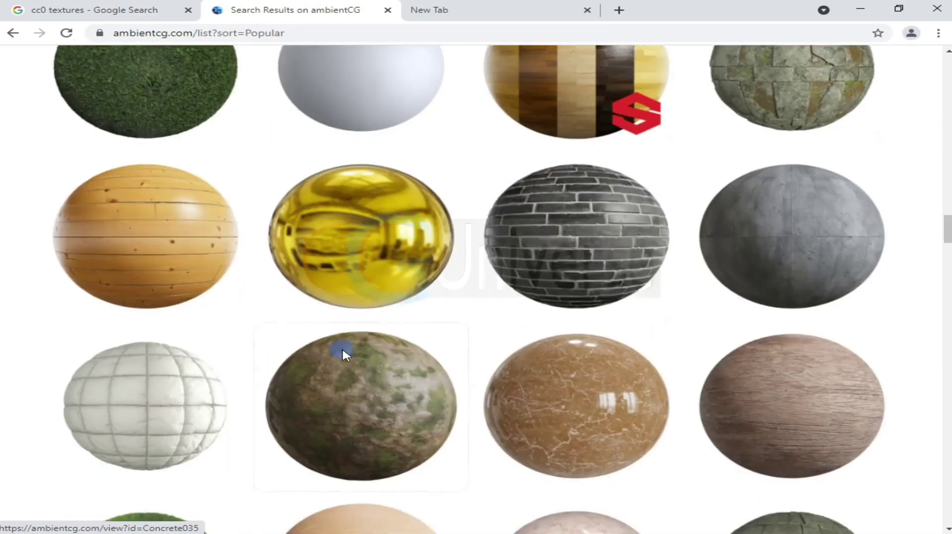
pyautogui.scroll(12, 341, 350)
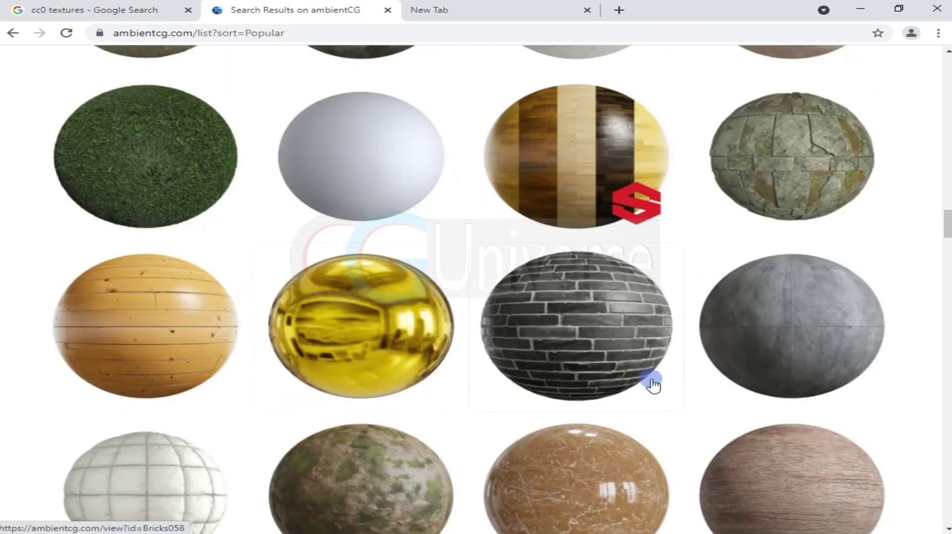
pyautogui.scroll(-16, 653, 382)
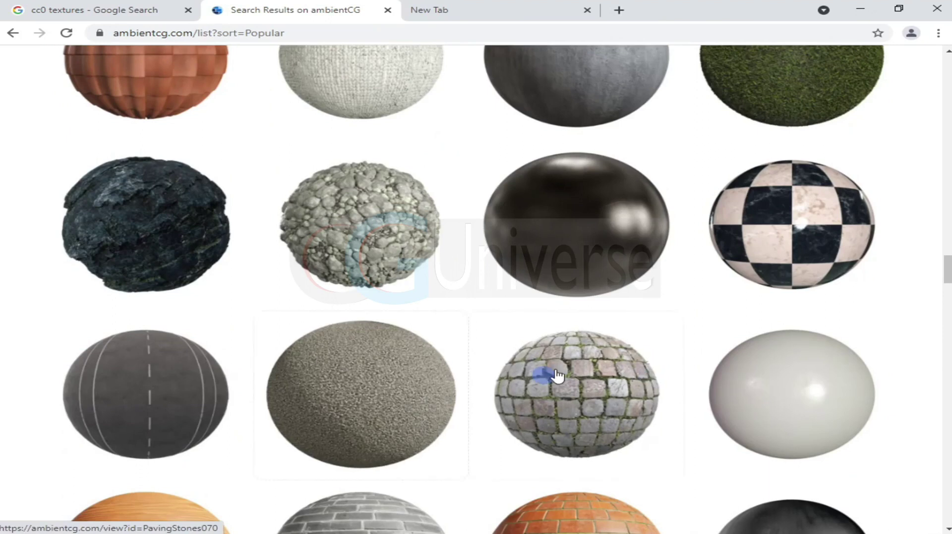
pyautogui.scroll(-5, 550, 370)
pyautogui.click(388, 10)
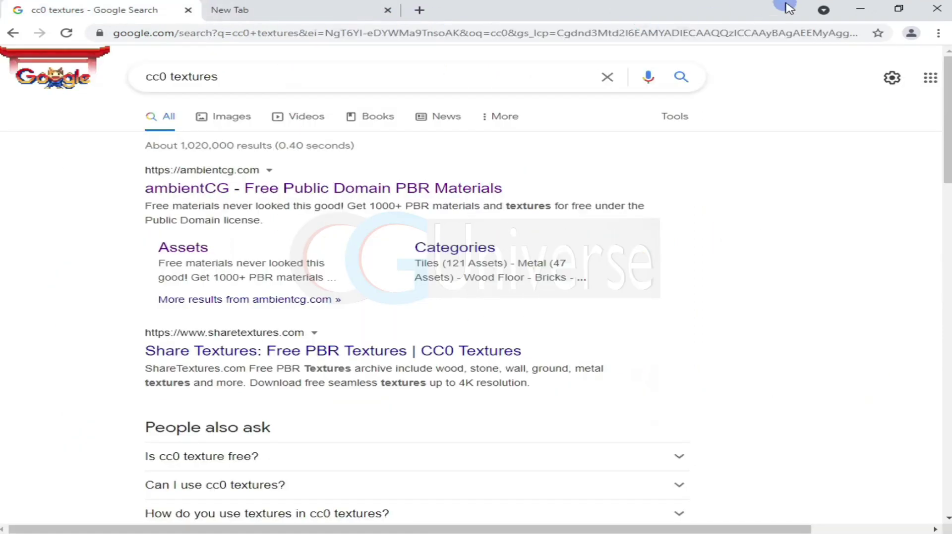
pyautogui.click(860, 8)
# - Search the add-on preferences for "ble" and switch the BlenderKit Online Asset Library add-on off and back on
pyautogui.scroll(-3, 395, 308)
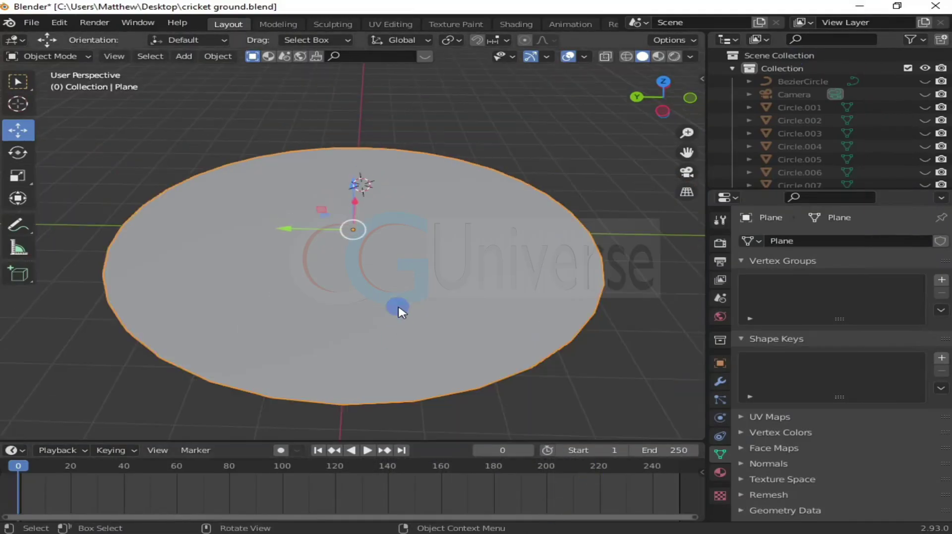
pyautogui.click(59, 24)
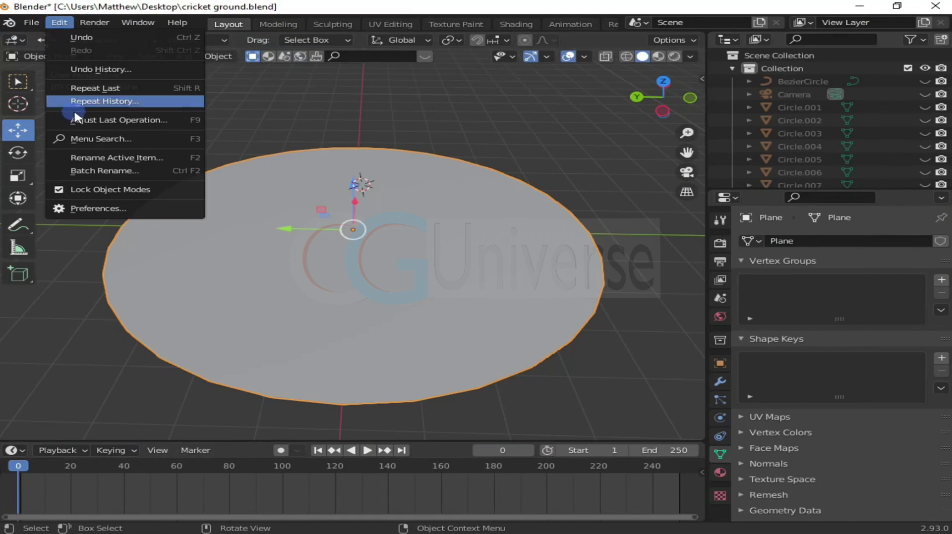
pyautogui.click(96, 209)
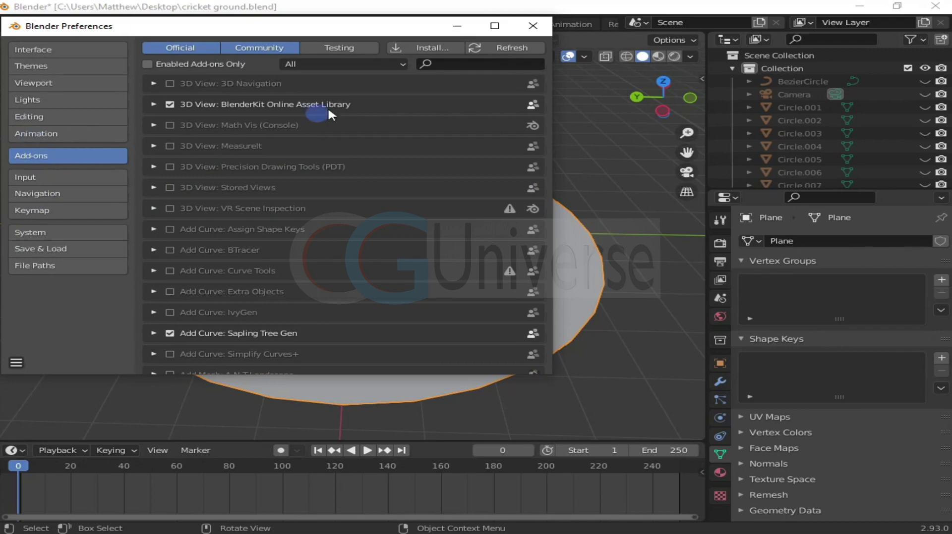
pyautogui.click(456, 61)
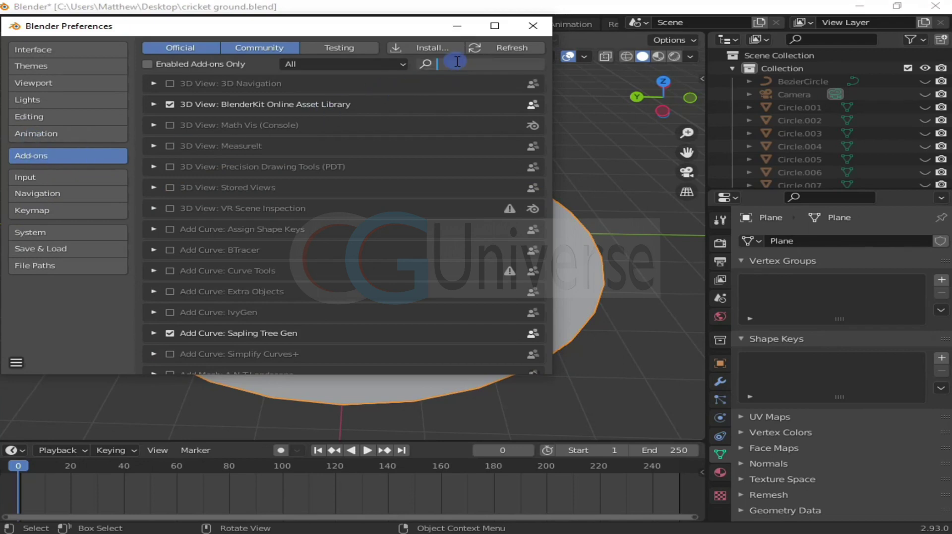
pyautogui.write('ble')
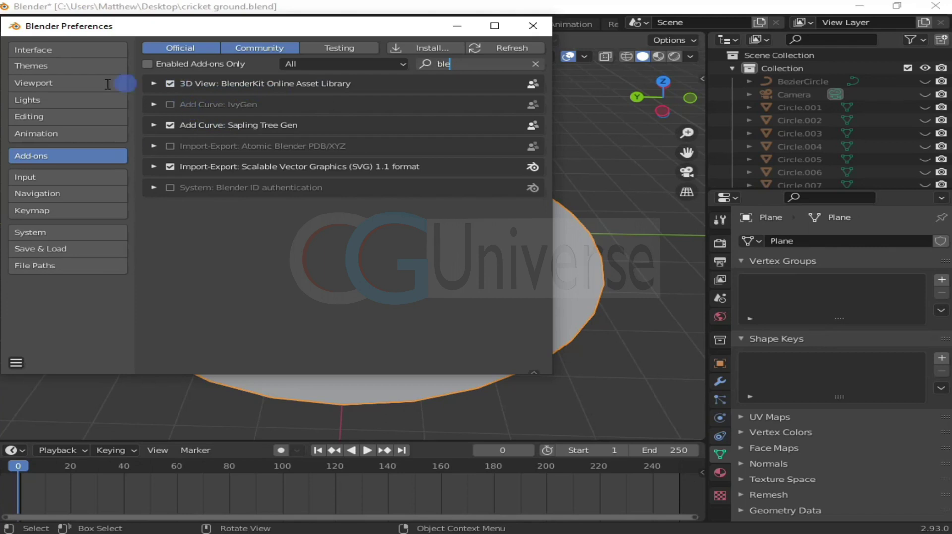
pyautogui.click(170, 84)
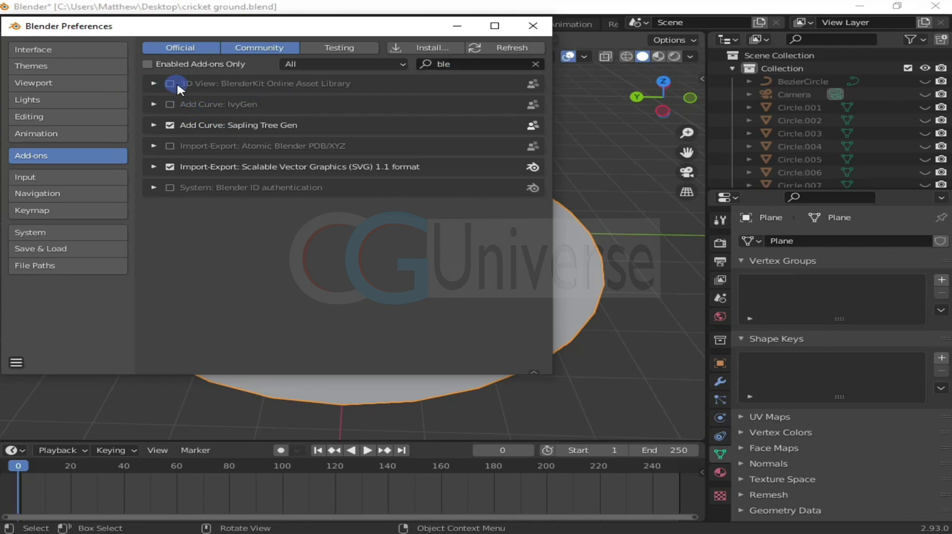
pyautogui.click(170, 83)
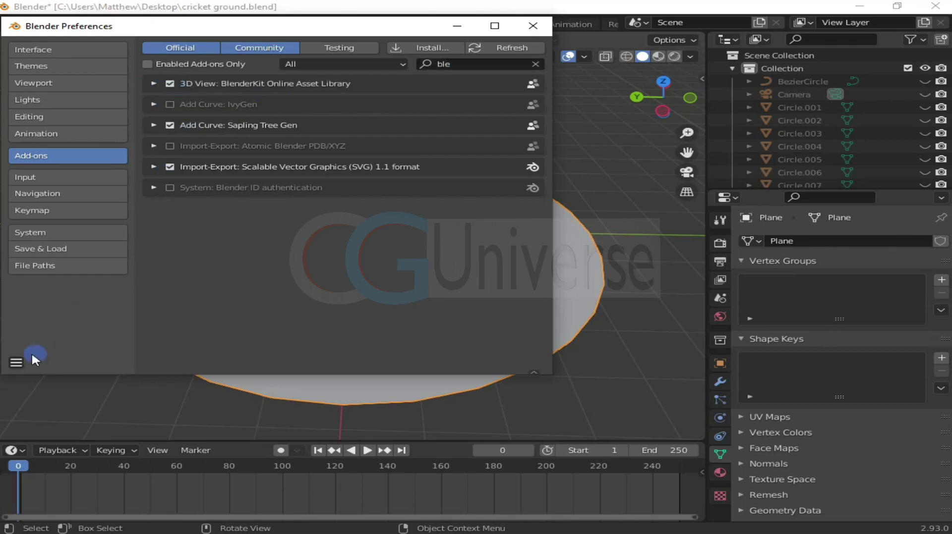
# - Check the save options of the Blender Preferences, dismiss them and close the Preferences window
pyautogui.click(18, 361)
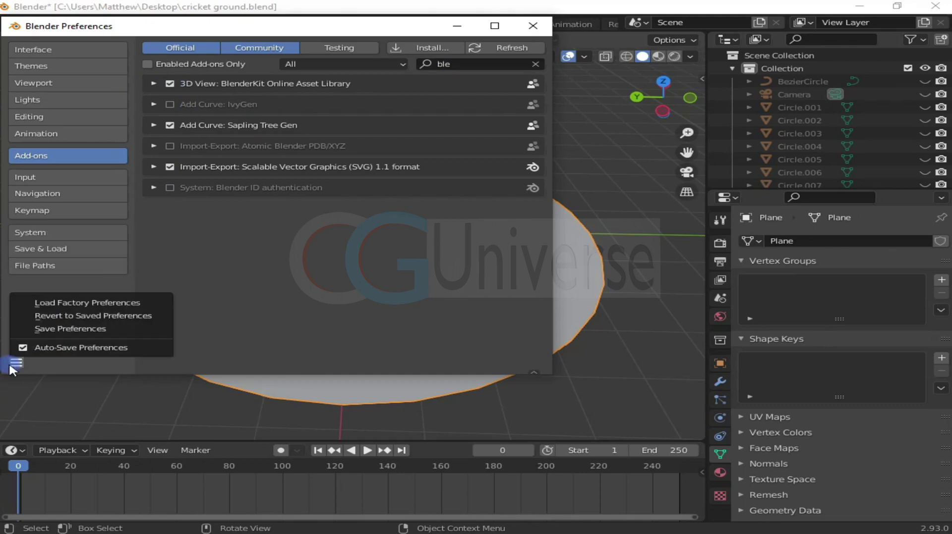
pyautogui.click(294, 297)
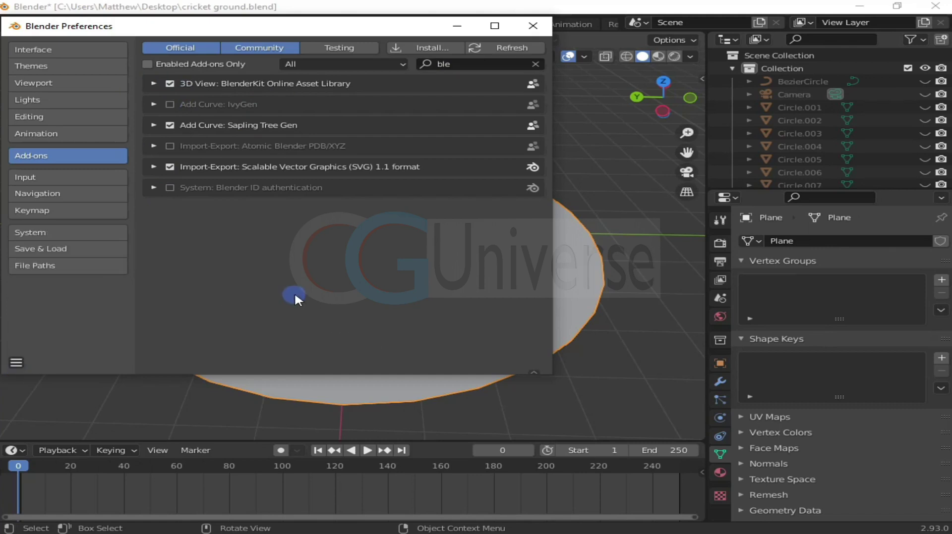
pyautogui.click(539, 26)
pyautogui.click(512, 244)
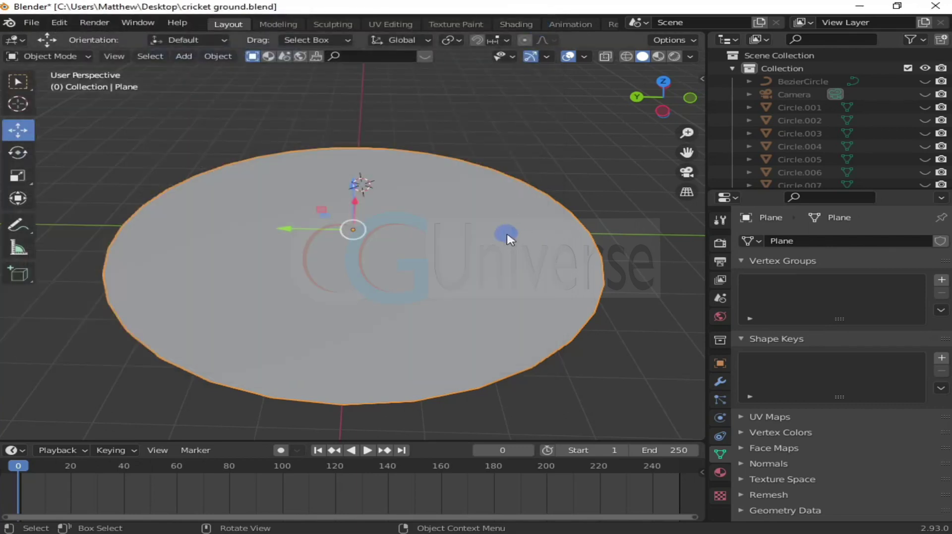
# - Show the BlenderKit asset bar, switch it to materials and browse the materials on offer
pyautogui.scroll(3, 513, 251)
pyautogui.click(426, 56)
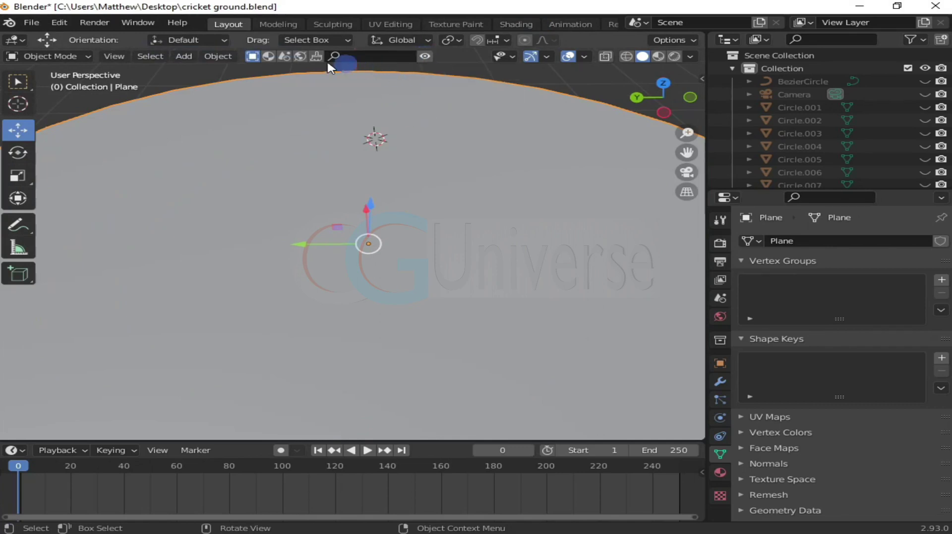
pyautogui.click(269, 56)
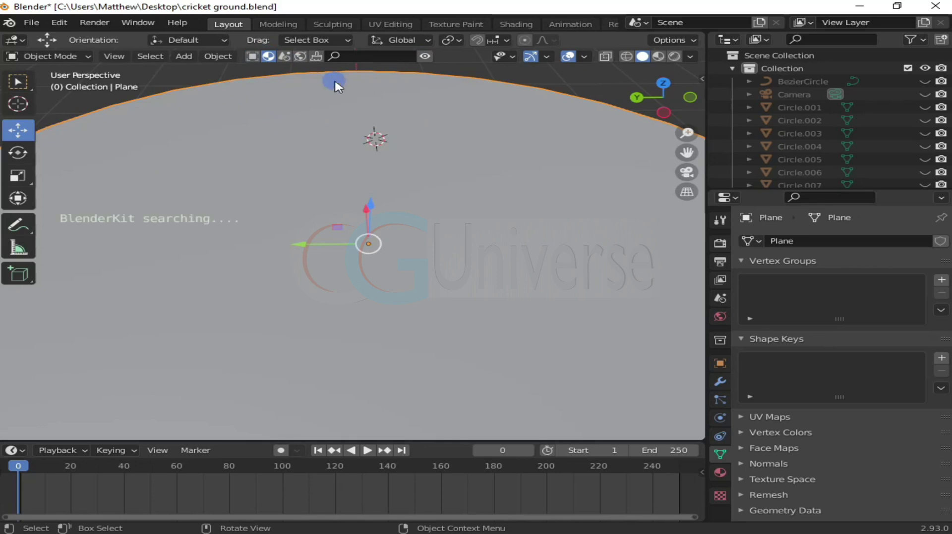
pyautogui.moveTo(549, 130)
pyautogui.click(605, 130)
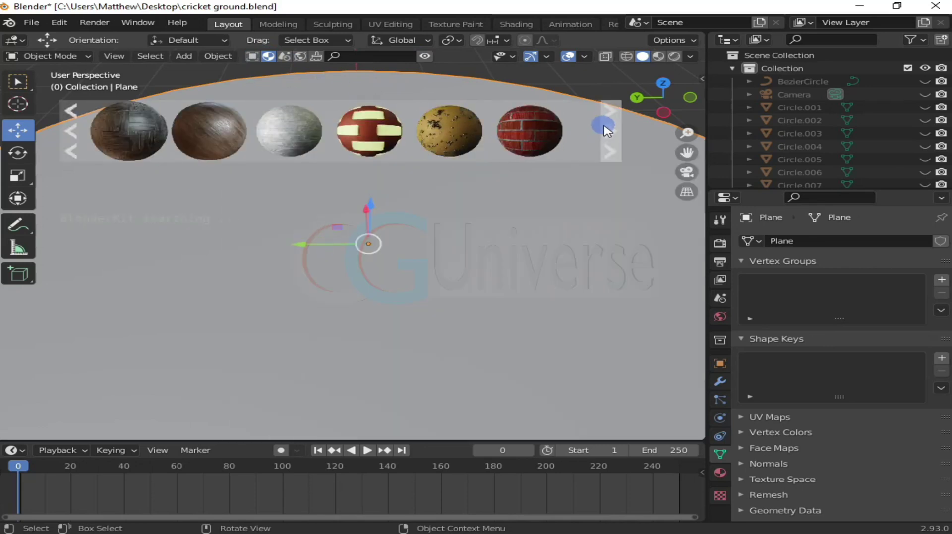
pyautogui.moveTo(406, 135)
pyautogui.scroll(2, 406, 135)
pyautogui.scroll(4, 406, 135)
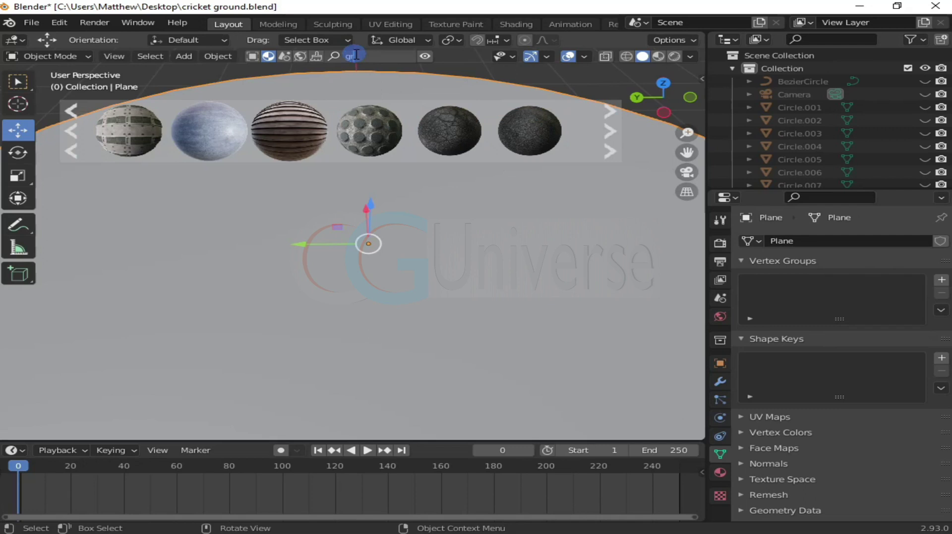
# - Search the BlenderKit materials for "grass" and browse the grass previews
pyautogui.press('Return')
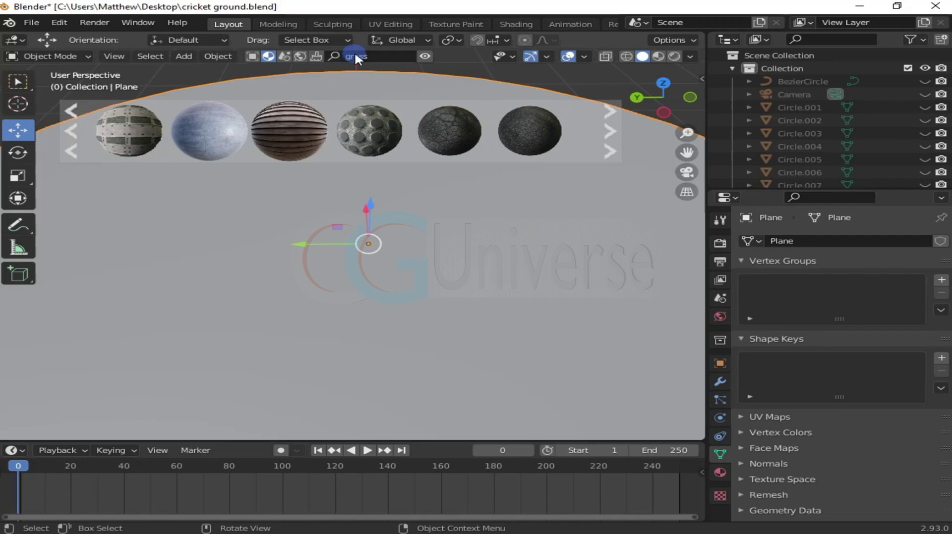
pyautogui.moveTo(105, 128)
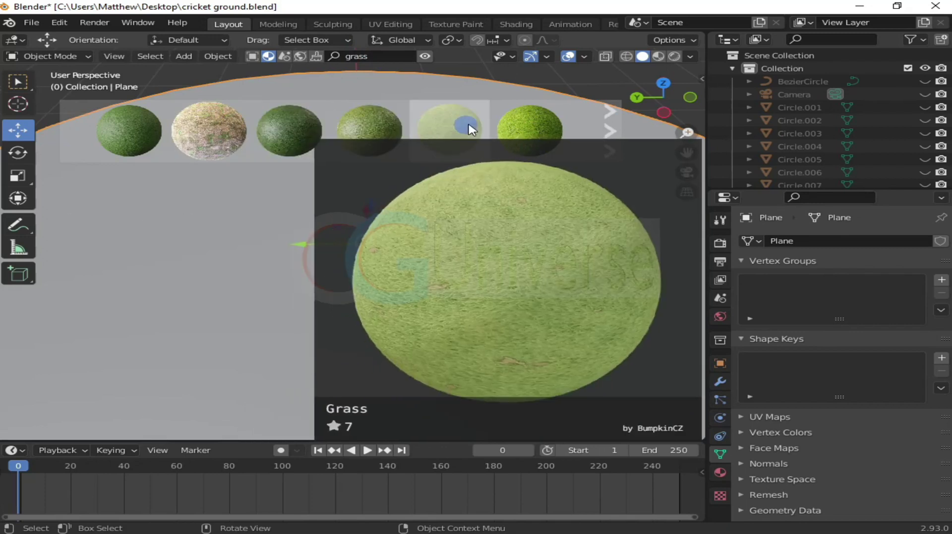
pyautogui.moveTo(527, 134)
pyautogui.scroll(-5, 526, 135)
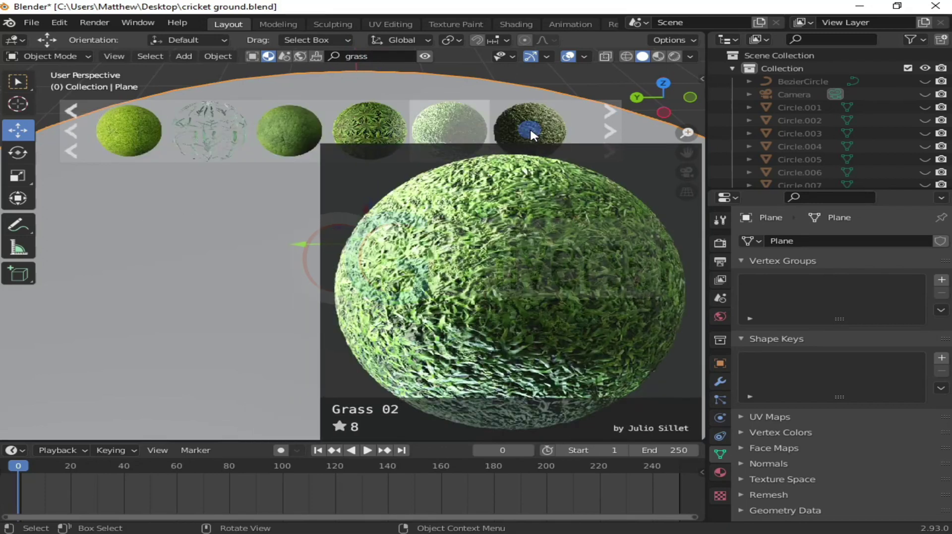
pyautogui.scroll(5, 525, 135)
# - Apply the third Grass material from the BlenderKit results to the ground plane and inspect it in Material Preview shading
pyautogui.moveTo(291, 130)
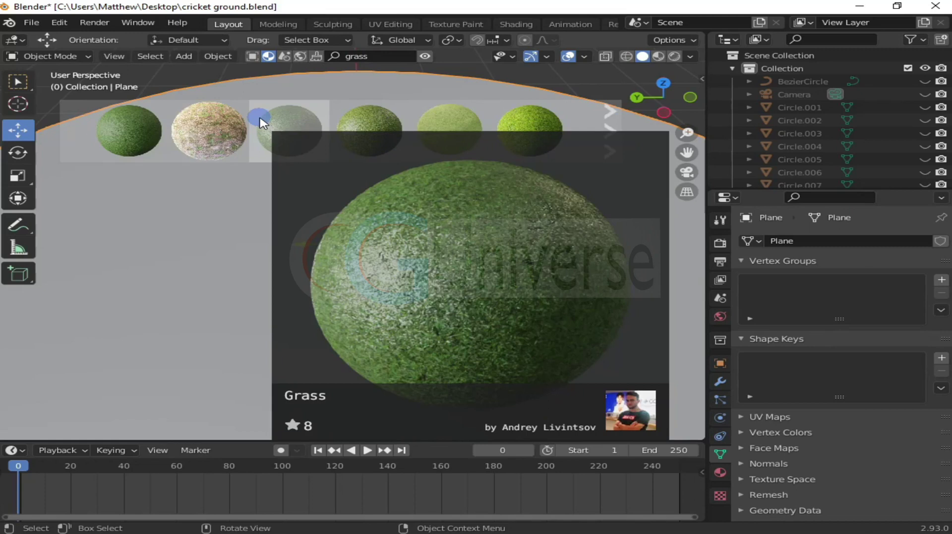
pyautogui.moveTo(278, 126); pyautogui.dragTo(414, 286)
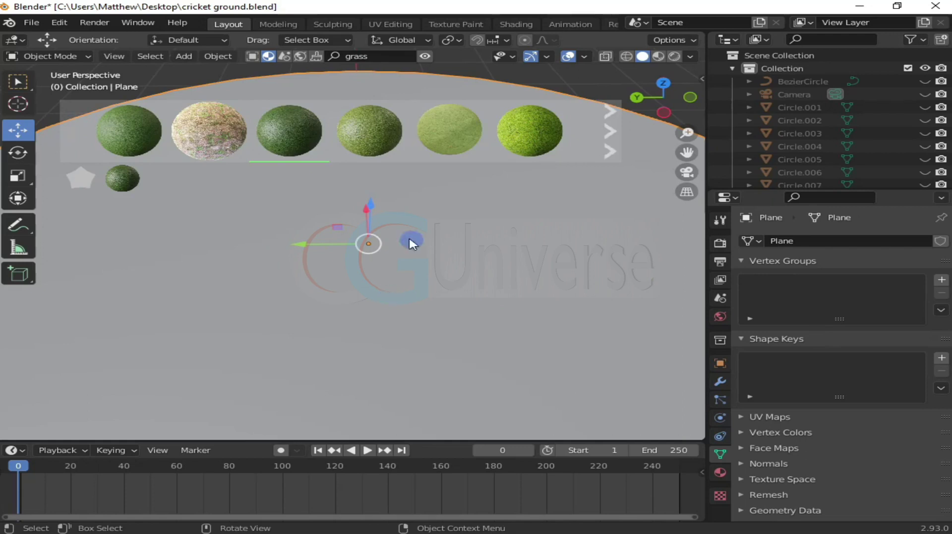
pyautogui.scroll(-1, 360, 287)
pyautogui.moveTo(416, 311); pyautogui.dragTo(420, 292, button='middle')
pyautogui.click(658, 56)
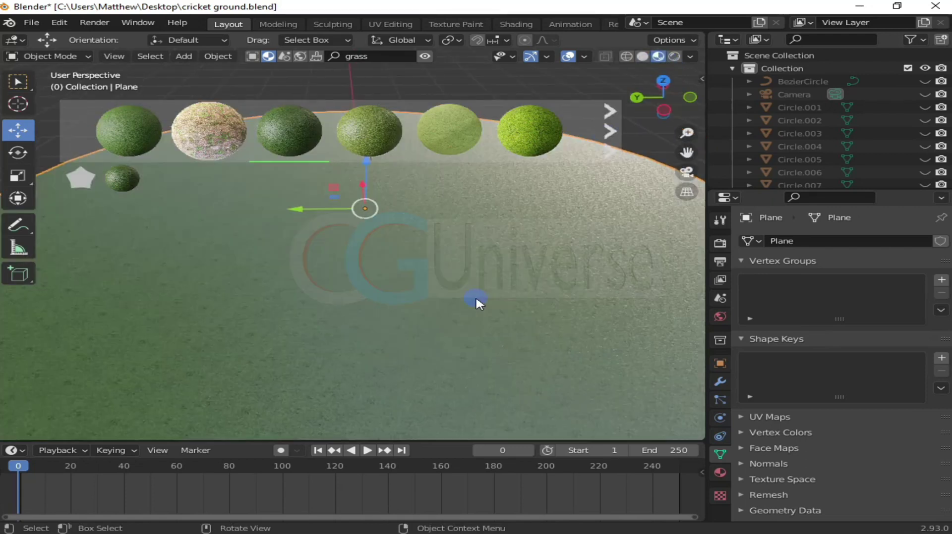
pyautogui.scroll(4, 466, 293)
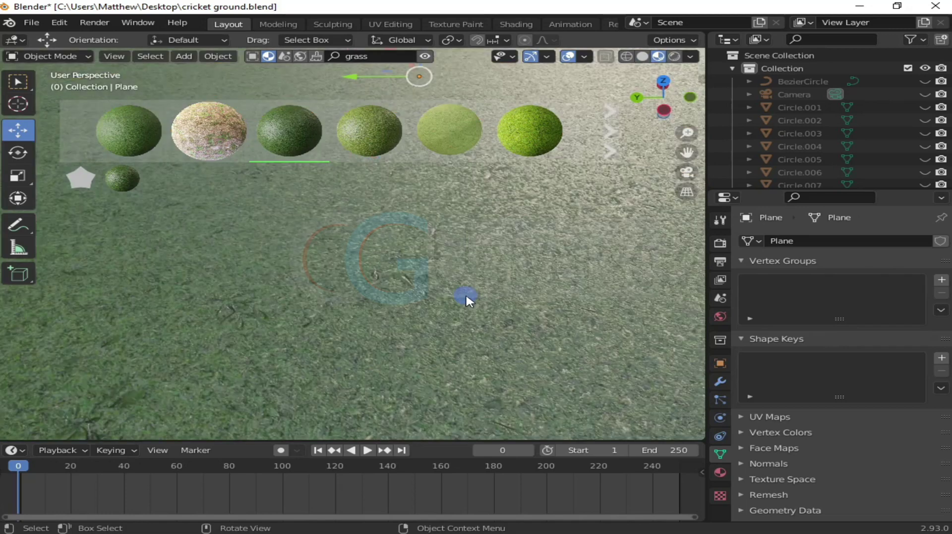
pyautogui.moveTo(460, 297); pyautogui.dragTo(467, 293, button='middle')
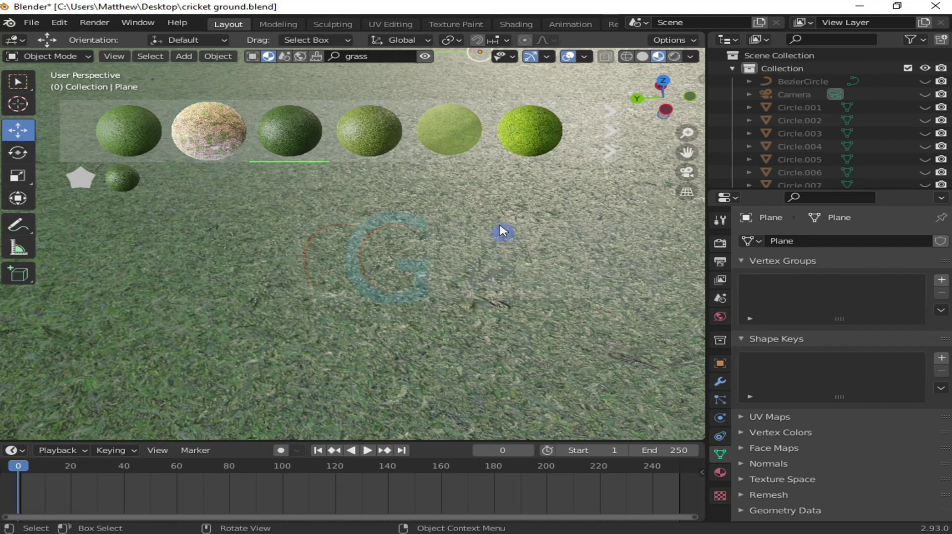
pyautogui.scroll(-3, 548, 305)
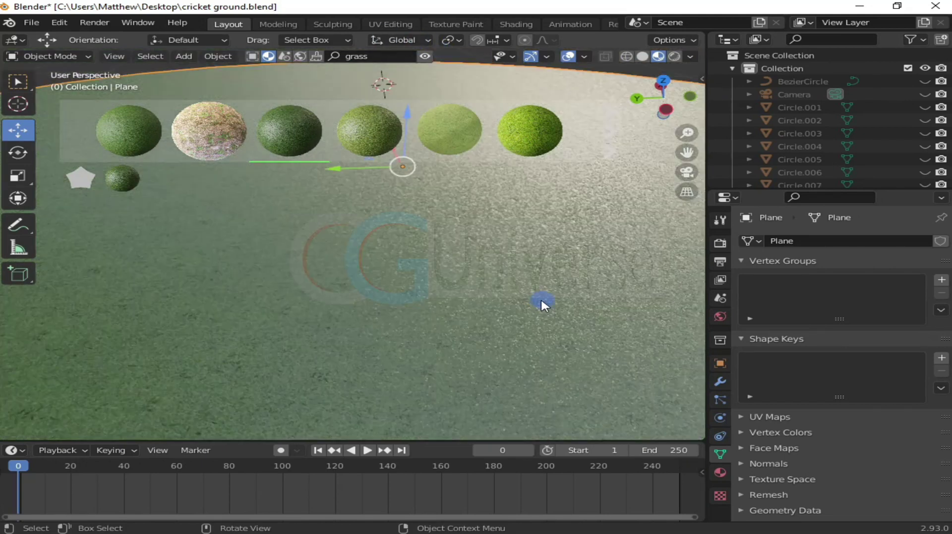
pyautogui.scroll(-3, 484, 314)
pyautogui.moveTo(484, 314); pyautogui.dragTo(433, 286, button='middle')
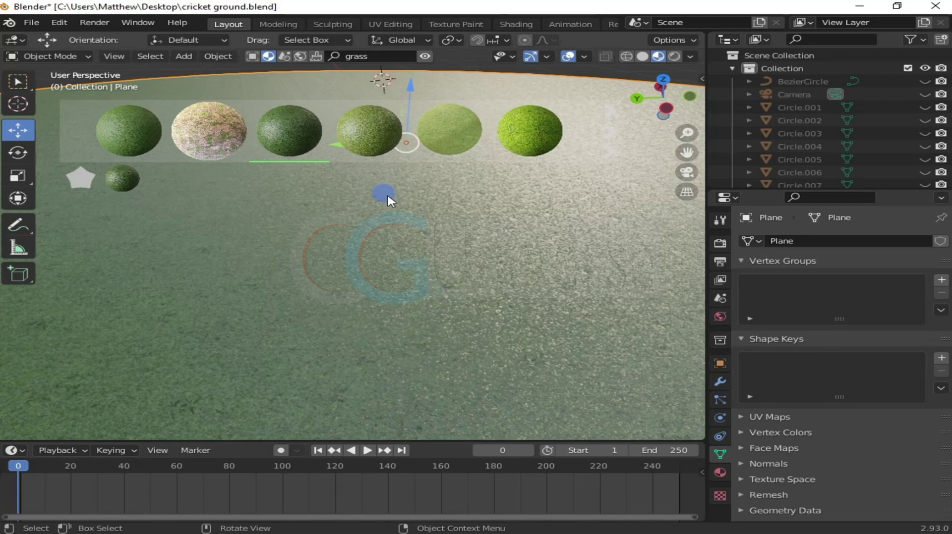
pyautogui.scroll(-3, 362, 25)
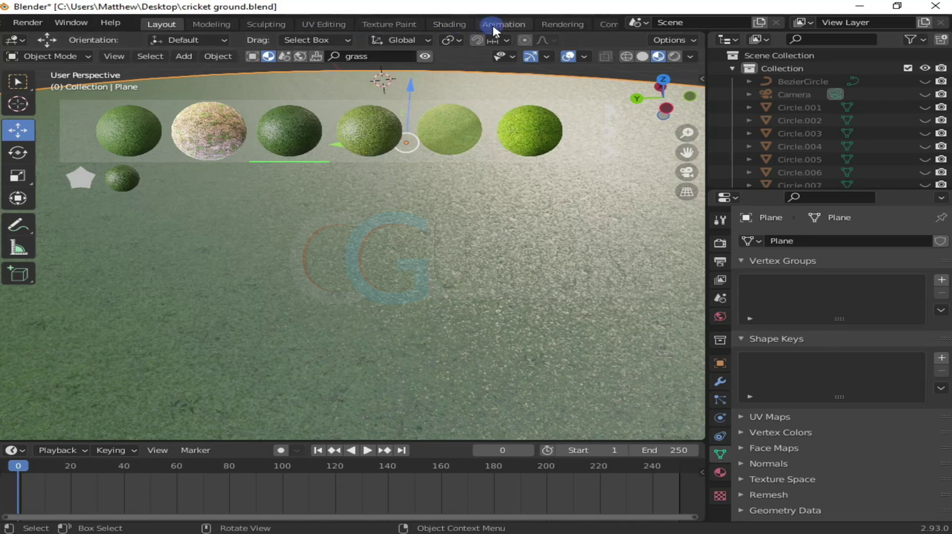
# - Switch to the Shading workspace and examine the Grass material's node tree together with the plane's surface
pyautogui.click(449, 24)
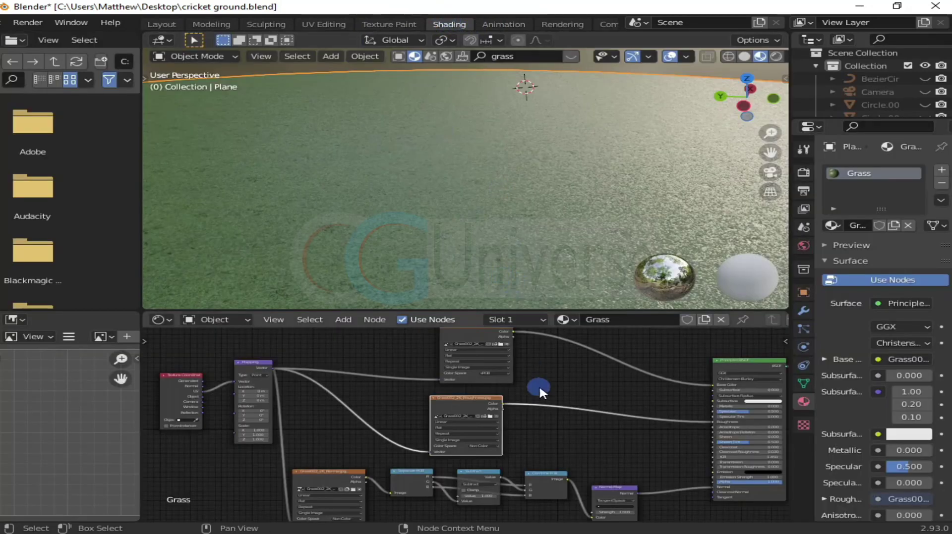
pyautogui.scroll(-3, 539, 385)
pyautogui.moveTo(534, 385)
pyautogui.mouseDown(button='middle')
pyautogui.moveTo(498, 371)
pyautogui.moveTo(539, 374)
pyautogui.moveTo(548, 409)
pyautogui.moveTo(556, 379)
pyautogui.mouseUp(button='middle')
pyautogui.scroll(-4, 498, 372)
pyautogui.scroll(4, 539, 373)
pyautogui.scroll(1, 553, 403)
pyautogui.scroll(2, 553, 398)
pyautogui.scroll(-1, 555, 396)
pyautogui.scroll(4, 522, 252)
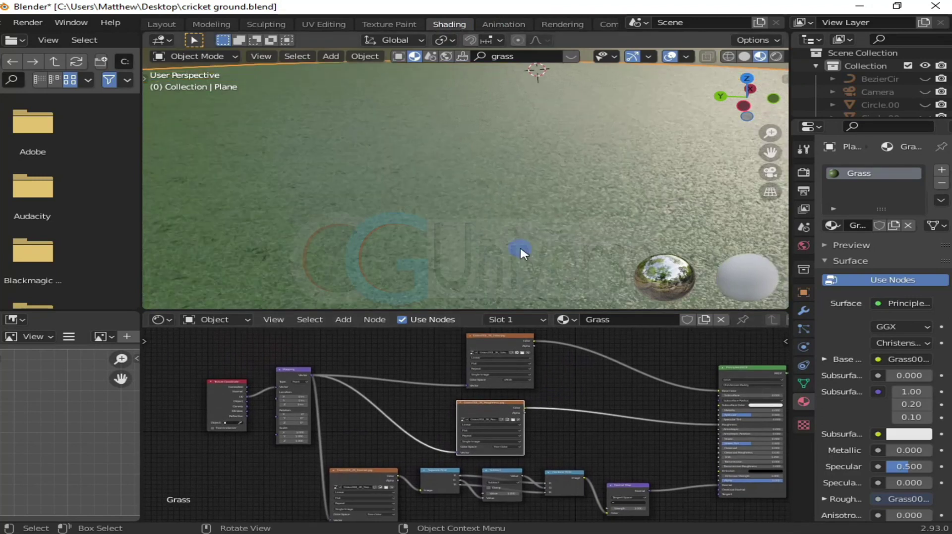
pyautogui.scroll(-1, 689, 405)
pyautogui.moveTo(694, 405); pyautogui.dragTo(620, 406, button='middle')
pyautogui.scroll(-1, 711, 407)
pyautogui.moveTo(570, 425); pyautogui.dragTo(536, 394, button='middle')
pyautogui.scroll(-1, 552, 424)
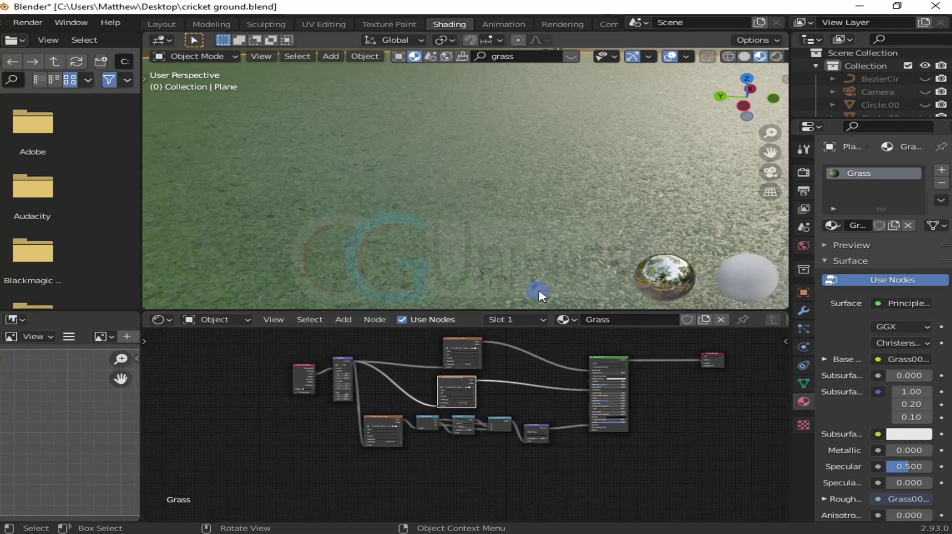
pyautogui.moveTo(527, 372); pyautogui.dragTo(550, 415, button='middle')
pyautogui.scroll(2, 525, 389)
pyautogui.scroll(-1, 541, 398)
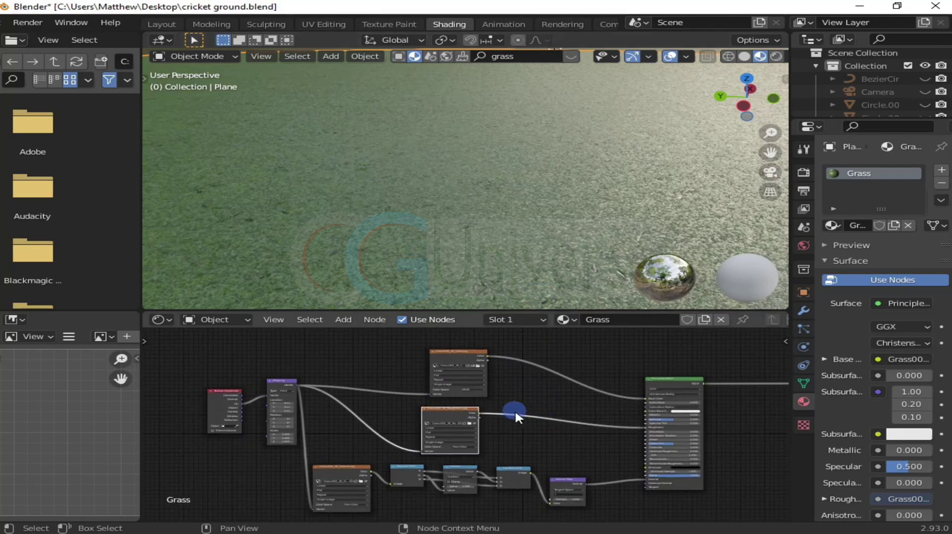
pyautogui.scroll(-2, 530, 415)
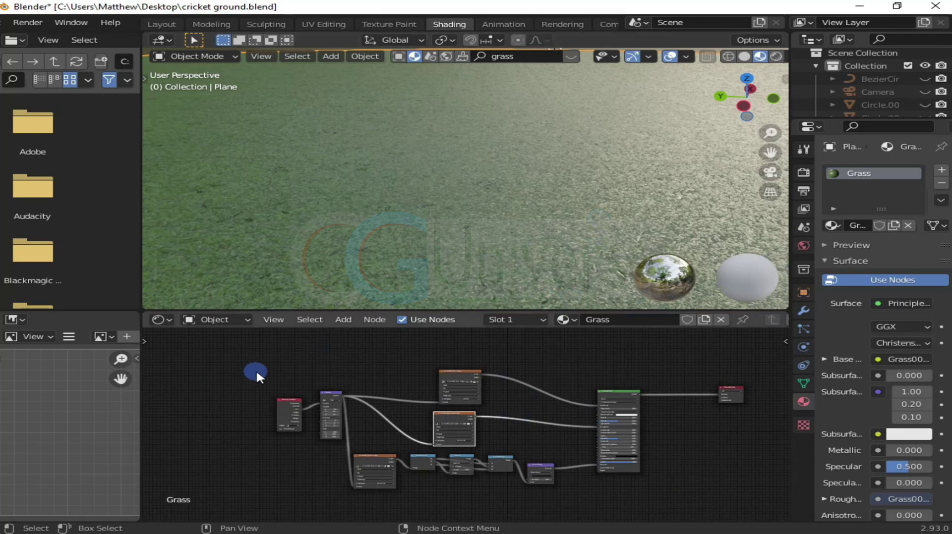
pyautogui.moveTo(518, 399); pyautogui.dragTo(522, 380, button='middle')
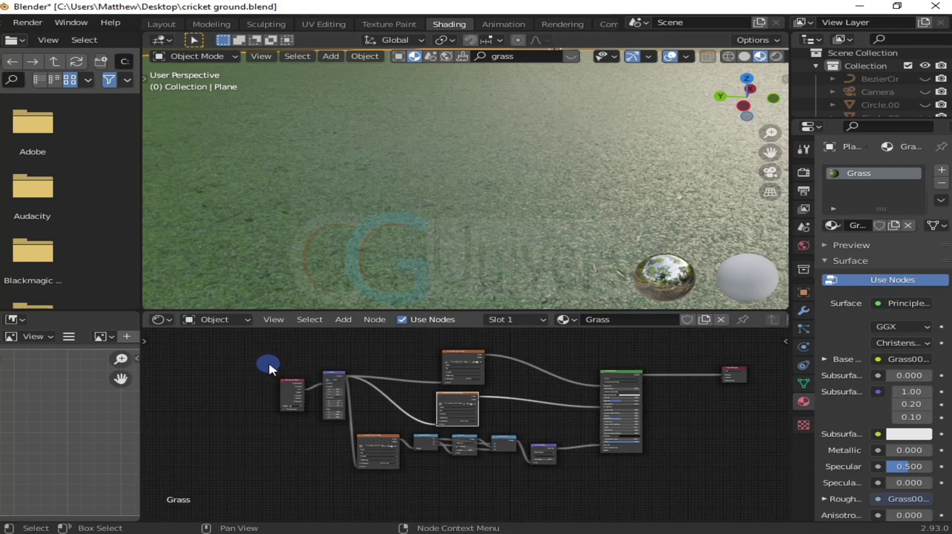
# - Select all Grass nodes except the Material Output and place a duplicate of the group below the original nodes
pyautogui.moveTo(267, 349); pyautogui.dragTo(633, 485)
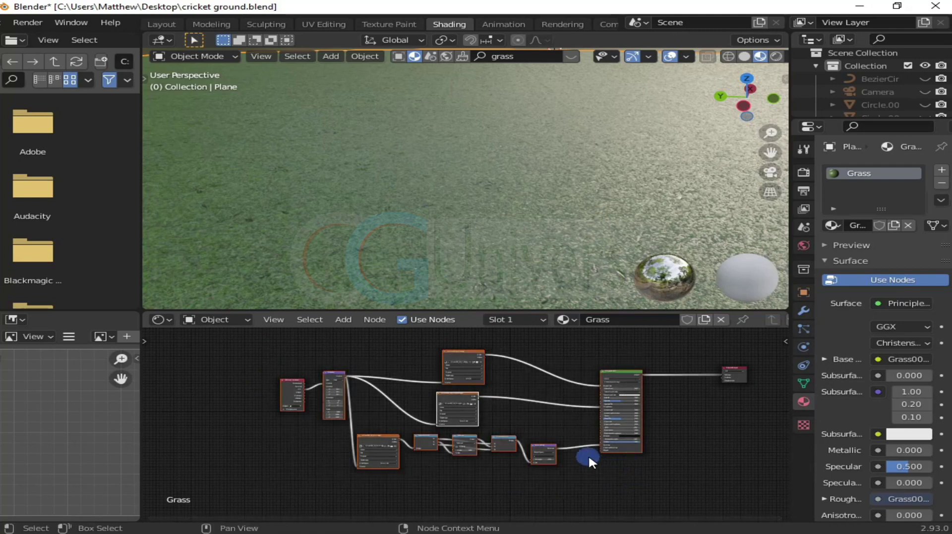
pyautogui.scroll(2, 744, 370)
pyautogui.moveTo(739, 373); pyautogui.dragTo(658, 458, button='middle')
pyautogui.scroll(3, 473, 391)
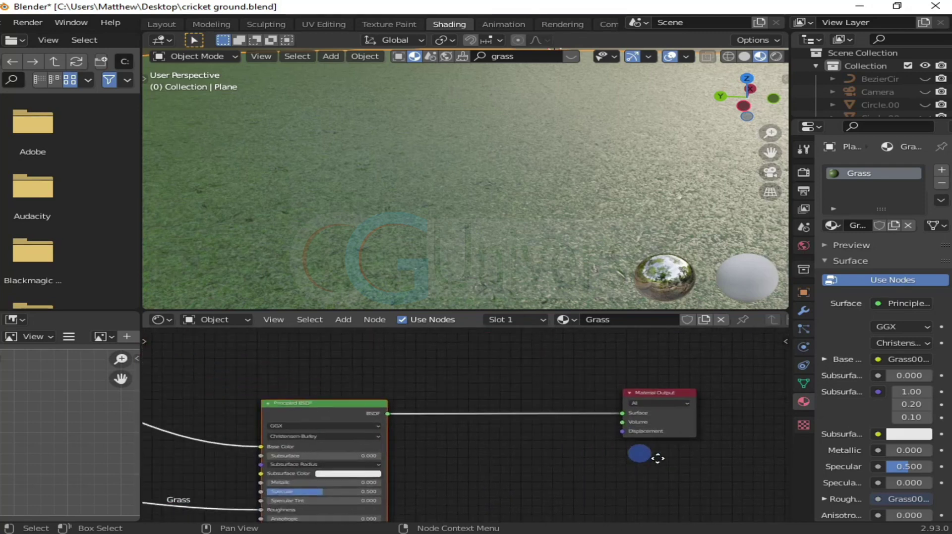
pyautogui.scroll(-5, 626, 465)
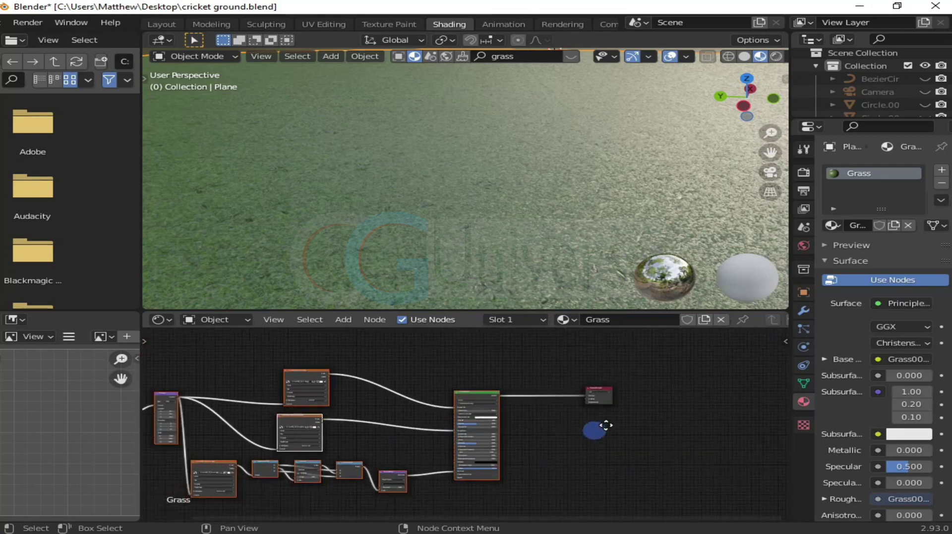
pyautogui.scroll(-2, 606, 426)
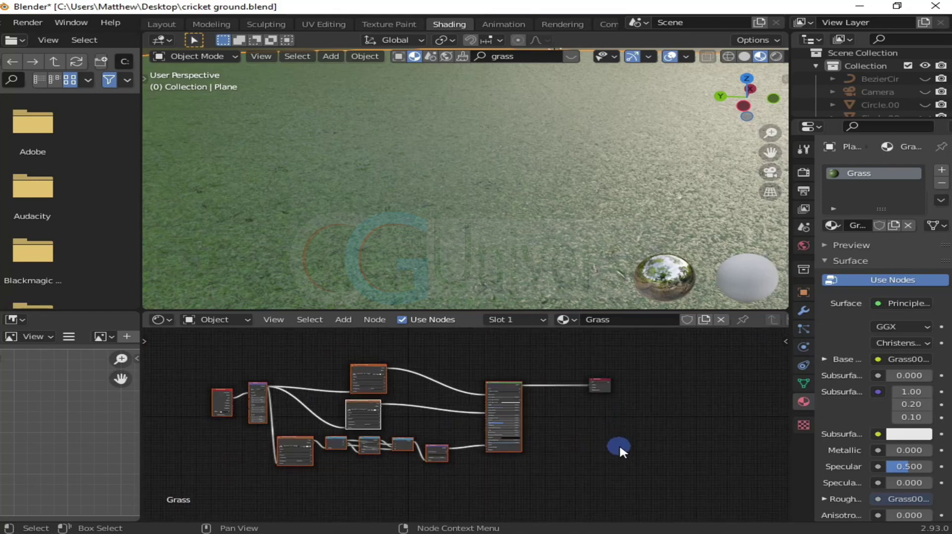
pyautogui.press('ctrl')
pyautogui.scroll(-1, 620, 444)
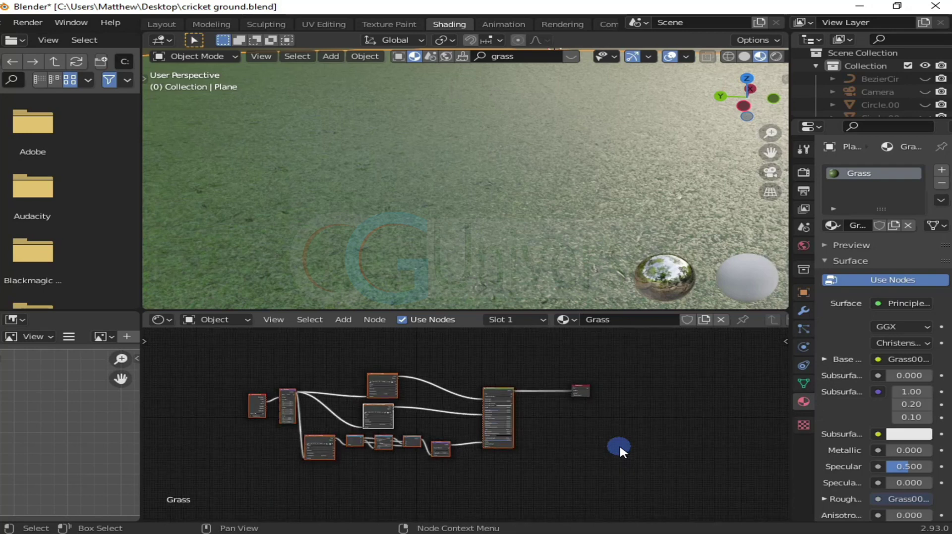
pyautogui.moveTo(578, 450); pyautogui.dragTo(599, 427, button='middle')
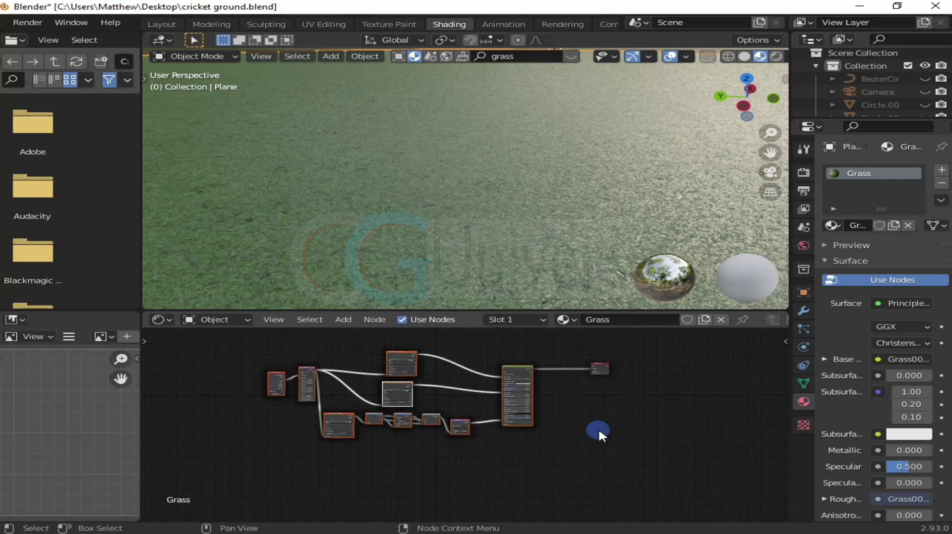
pyautogui.scroll(-1, 599, 427)
pyautogui.moveTo(588, 433); pyautogui.dragTo(609, 400, button='middle')
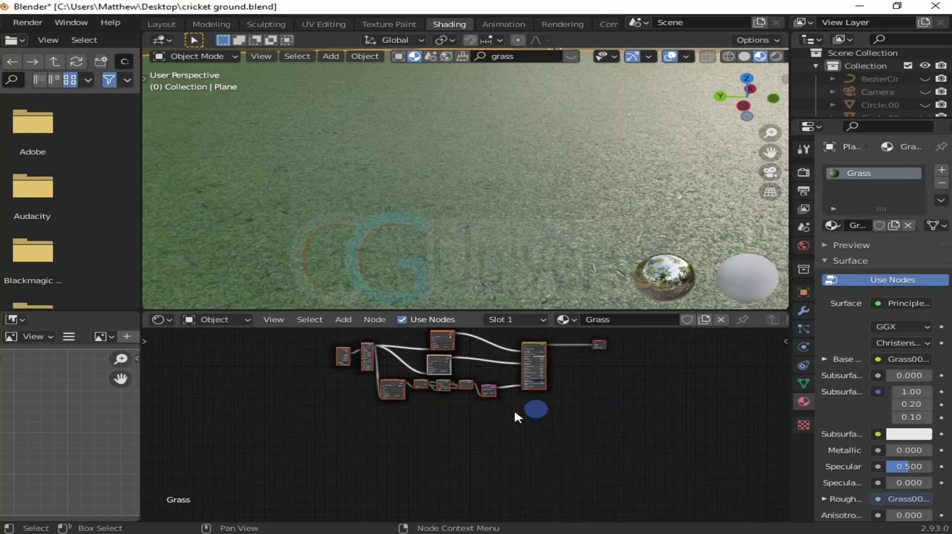
pyautogui.hotkey('shift', 'd')
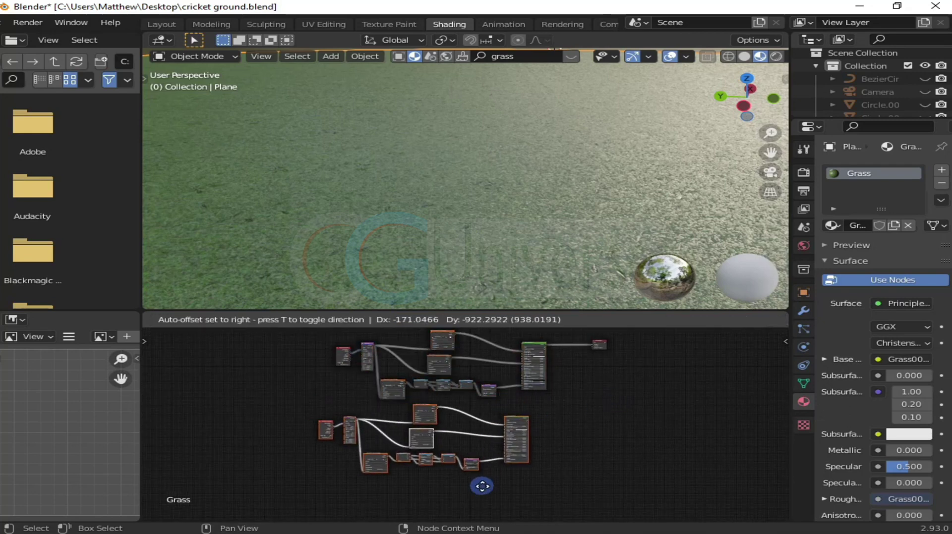
pyautogui.click(487, 489)
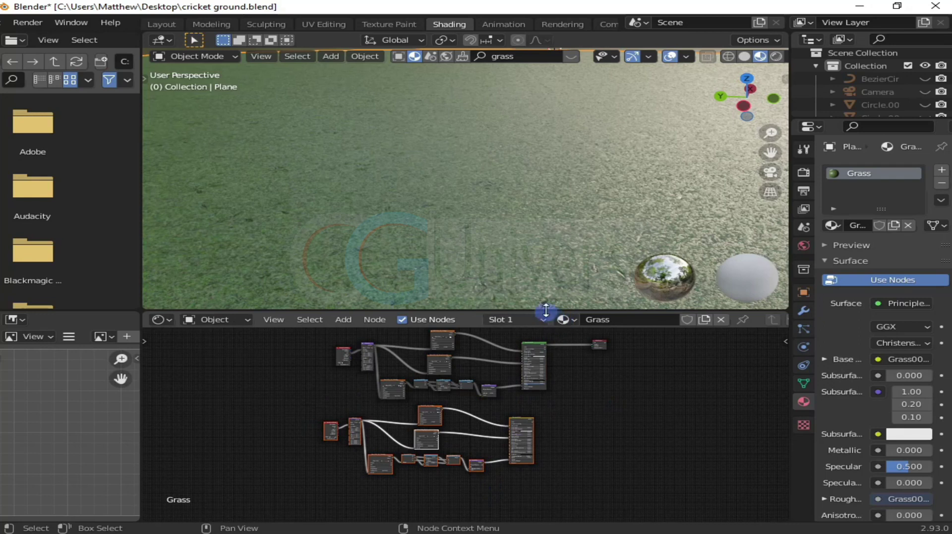
# - Enlarge the shader node editor upwards and frame the duplicated texture nodes more closely
pyautogui.moveTo(546, 311); pyautogui.dragTo(546, 230)
pyautogui.scroll(3, 552, 361)
pyautogui.moveTo(557, 361); pyautogui.dragTo(536, 388, button='middle')
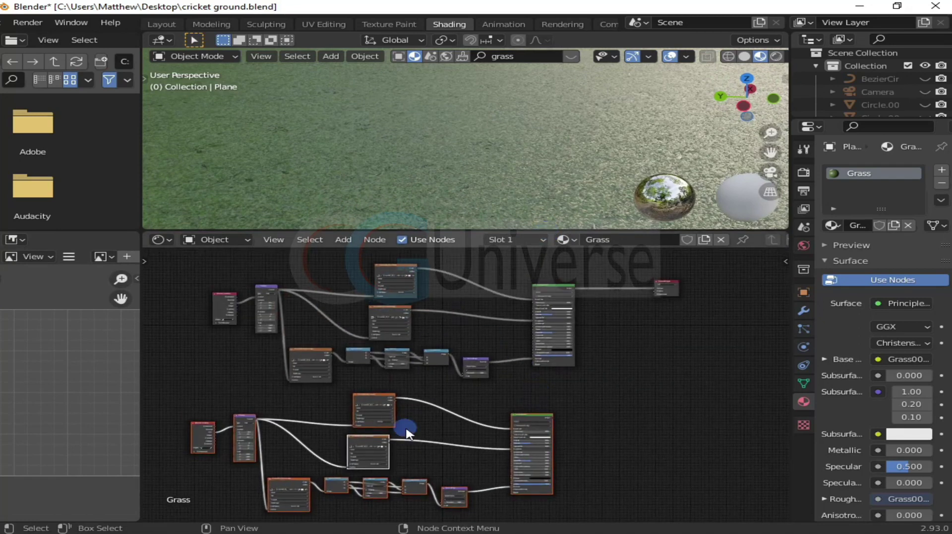
pyautogui.scroll(4, 407, 432)
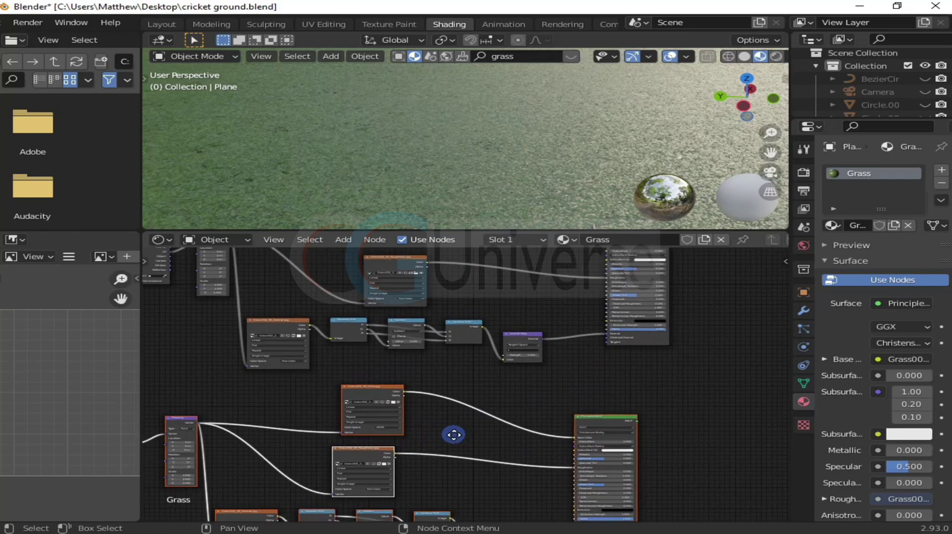
pyautogui.scroll(4, 453, 432)
pyautogui.moveTo(426, 437); pyautogui.dragTo(533, 394, button='middle')
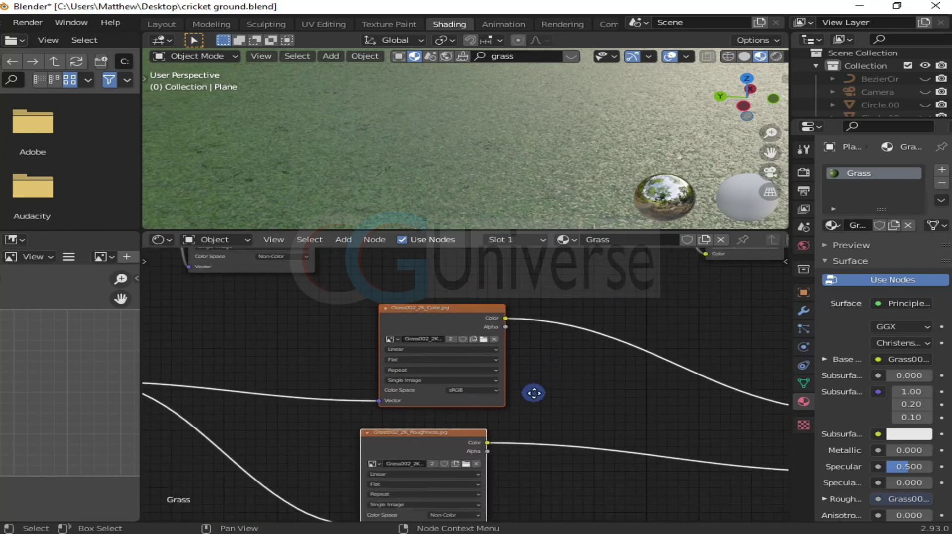
pyautogui.scroll(-3, 530, 172)
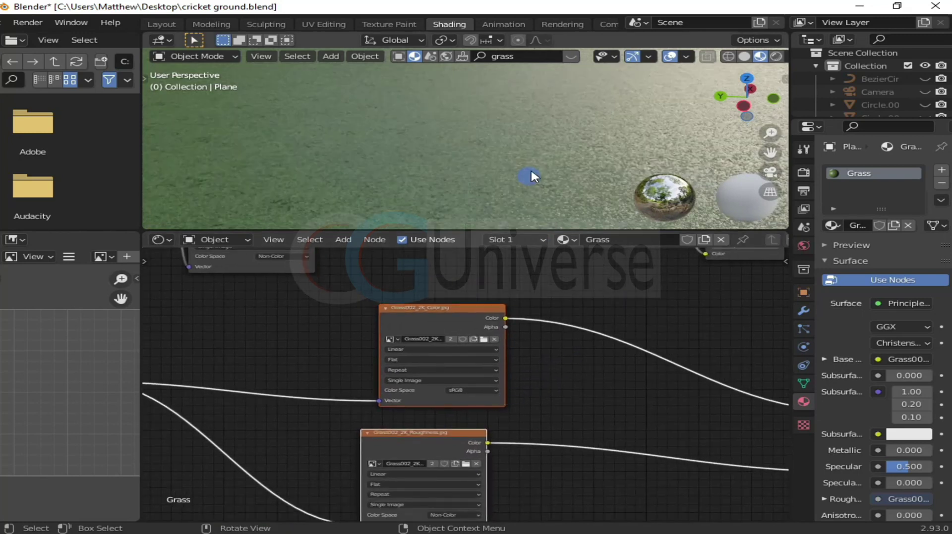
pyautogui.scroll(-2, 535, 170)
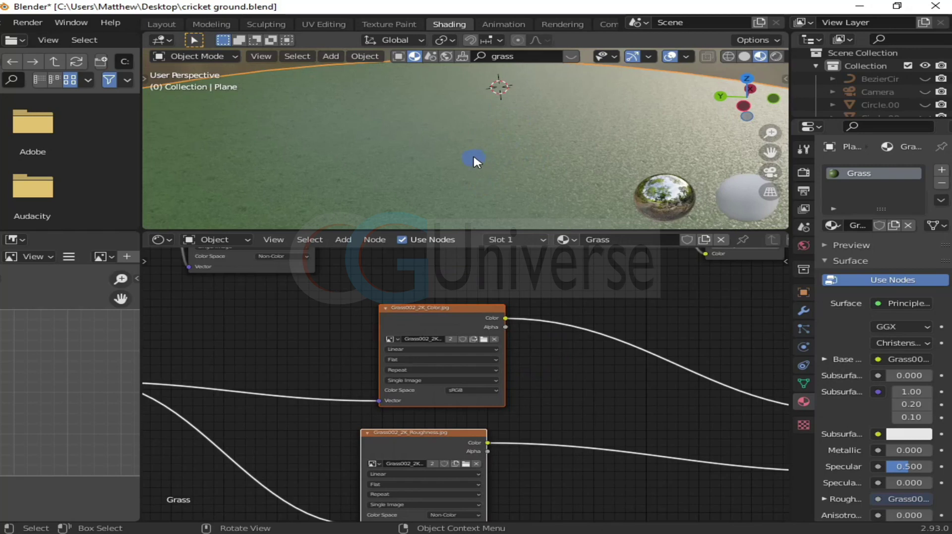
pyautogui.keyDown('ctrl'); pyautogui.moveTo(551, 389); pyautogui.dragTo(562, 378, button='middle'); pyautogui.keyUp('ctrl')
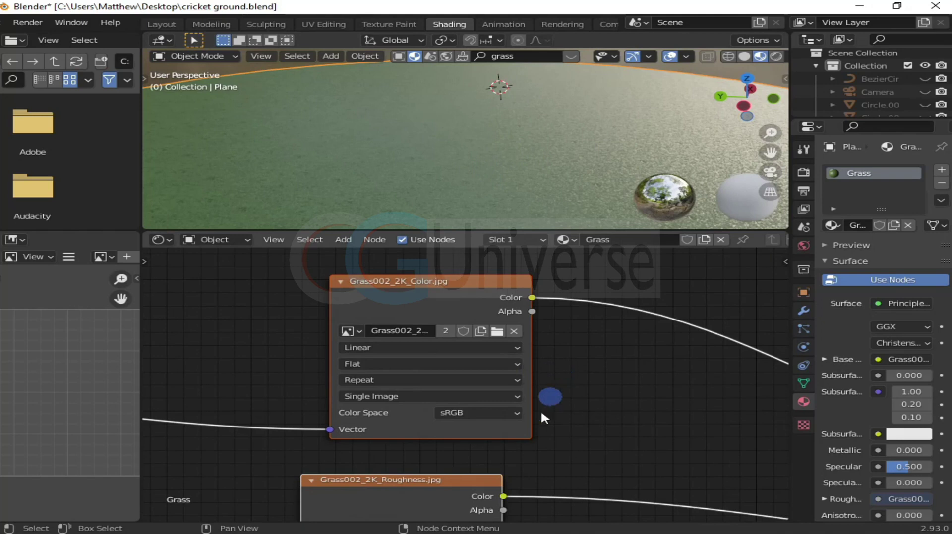
# - Review the TexturesCom_Ground_SandDrying albedo, normal and roughness images in the Desktop textures folder, and return to Blender
pyautogui.click(403, 533)
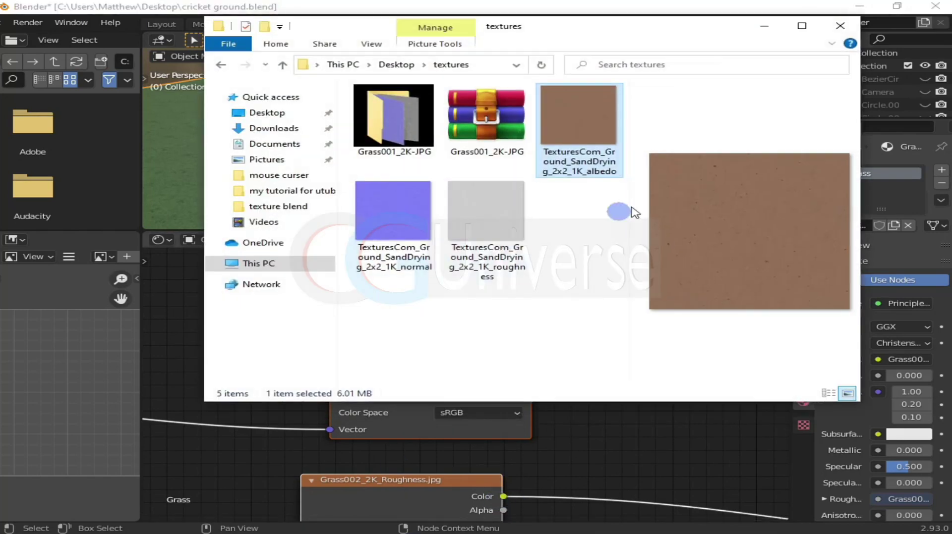
pyautogui.doubleClick(712, 31)
pyautogui.doubleClick(367, 127)
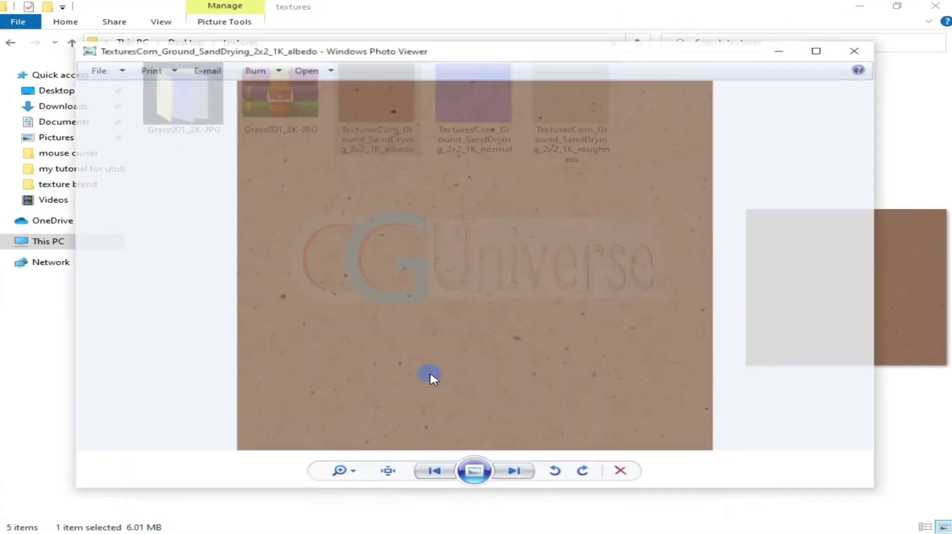
pyautogui.click(513, 474)
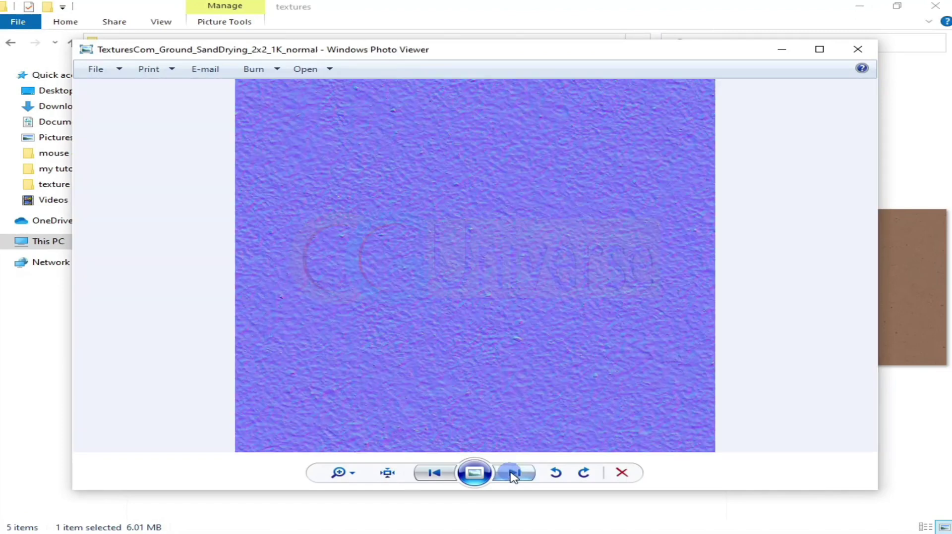
pyautogui.click(514, 474)
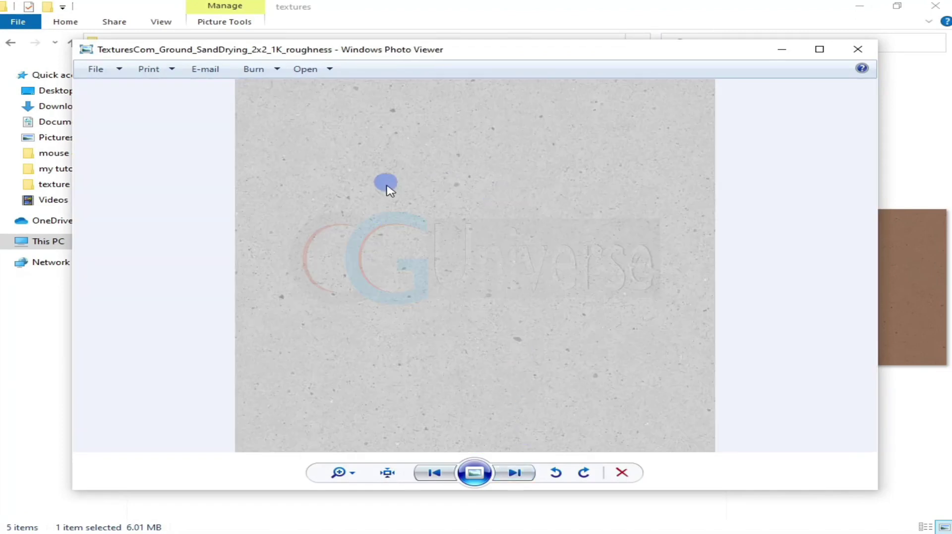
pyautogui.click(866, 50)
pyautogui.click(859, 6)
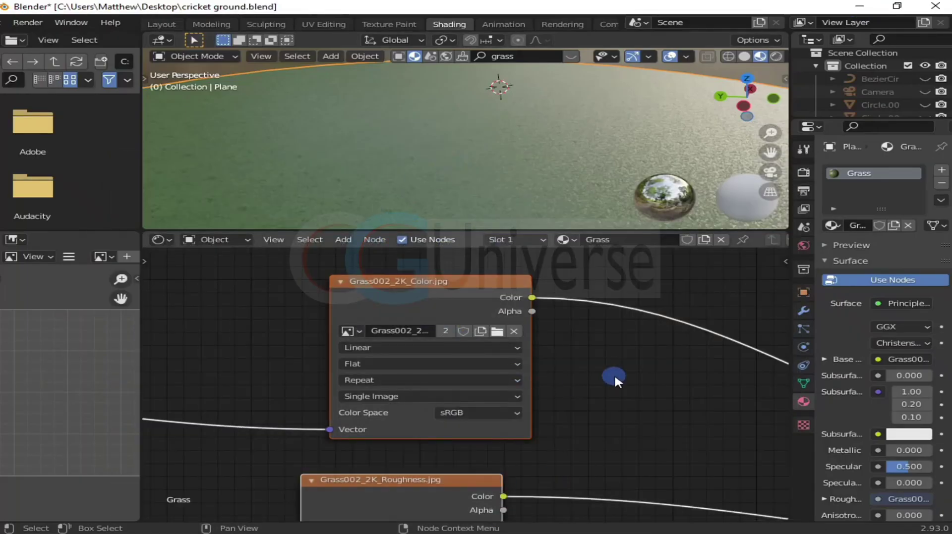
# - Replace the image in the duplicated Grass002_2K_Color node with TexturesCom_Ground_SandDrying_2x2_1K_albedo.tif from the Desktop textures folder
pyautogui.scroll(-6, 580, 347)
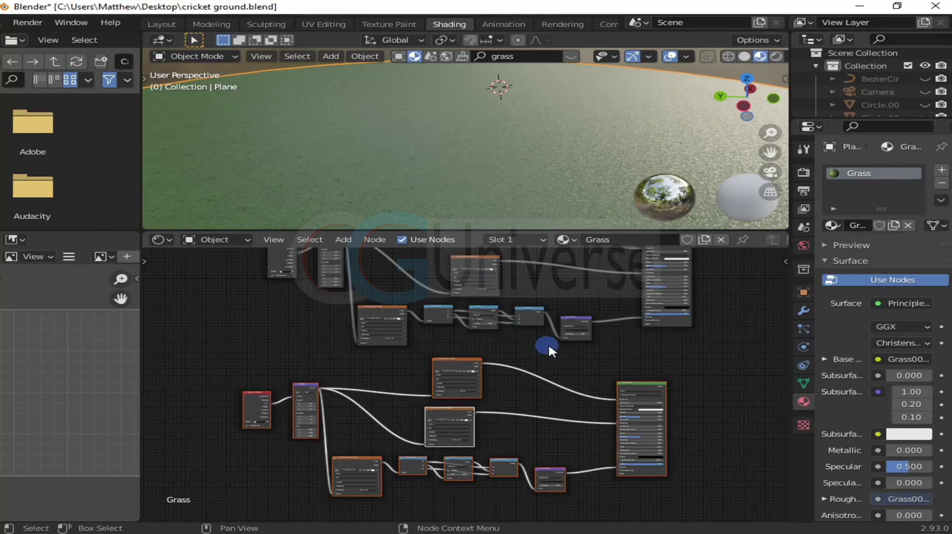
pyautogui.scroll(-2, 546, 340)
pyautogui.scroll(6, 489, 410)
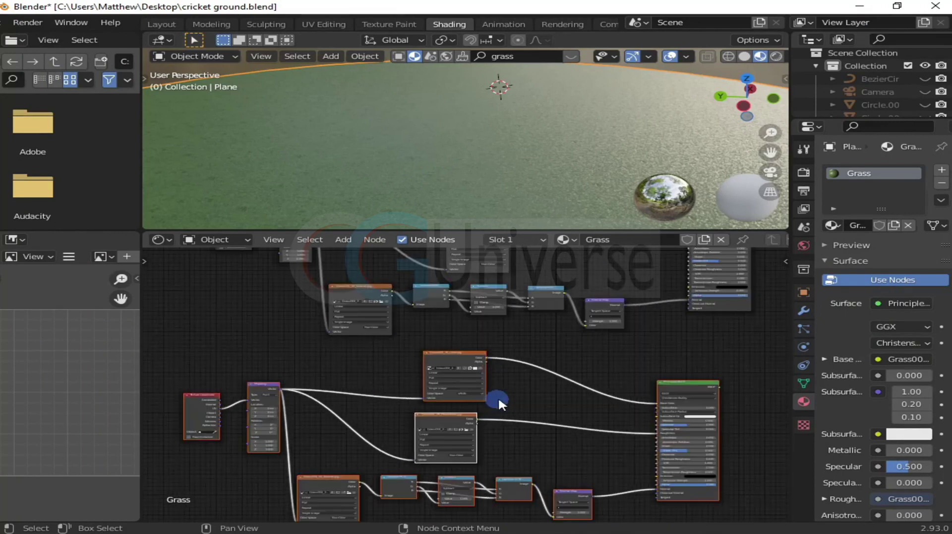
pyautogui.moveTo(564, 397); pyautogui.dragTo(561, 426, button='middle')
pyautogui.scroll(4, 544, 426)
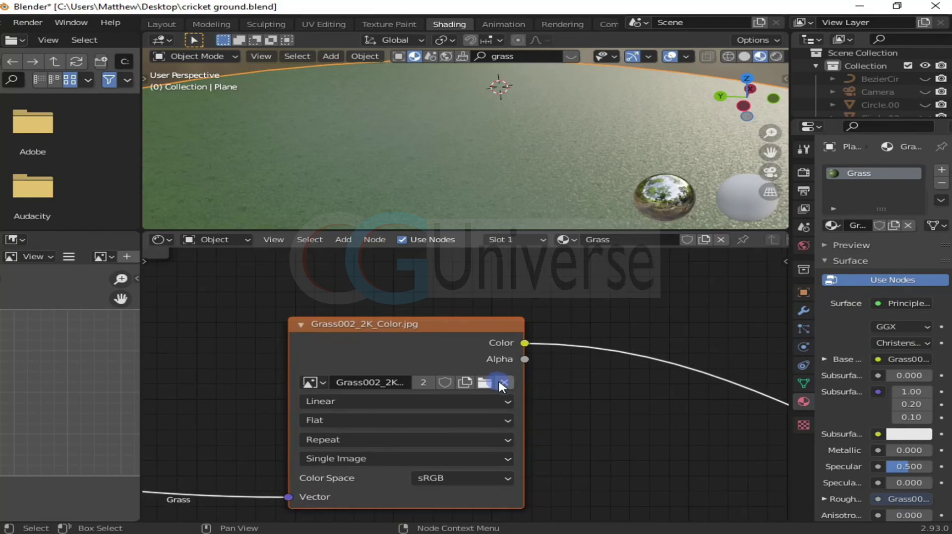
pyautogui.click(503, 382)
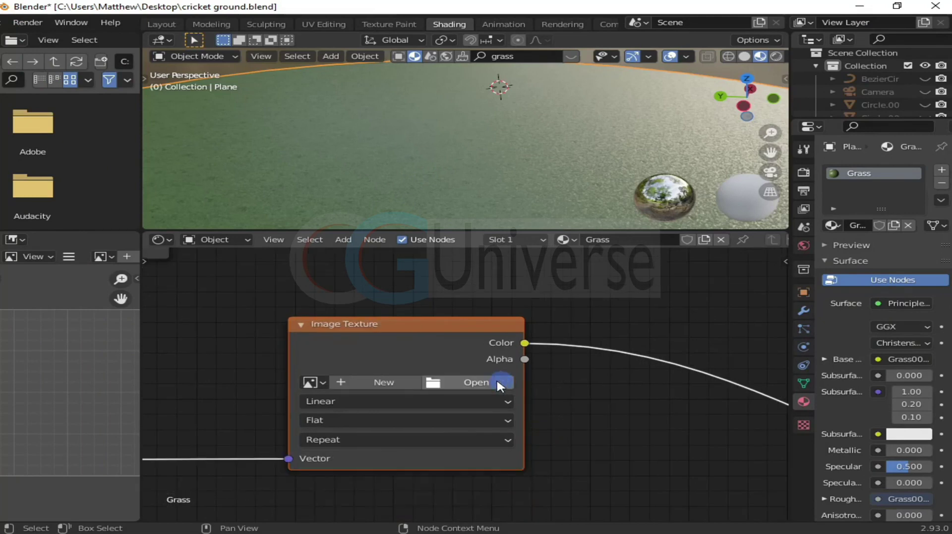
pyautogui.click(451, 379)
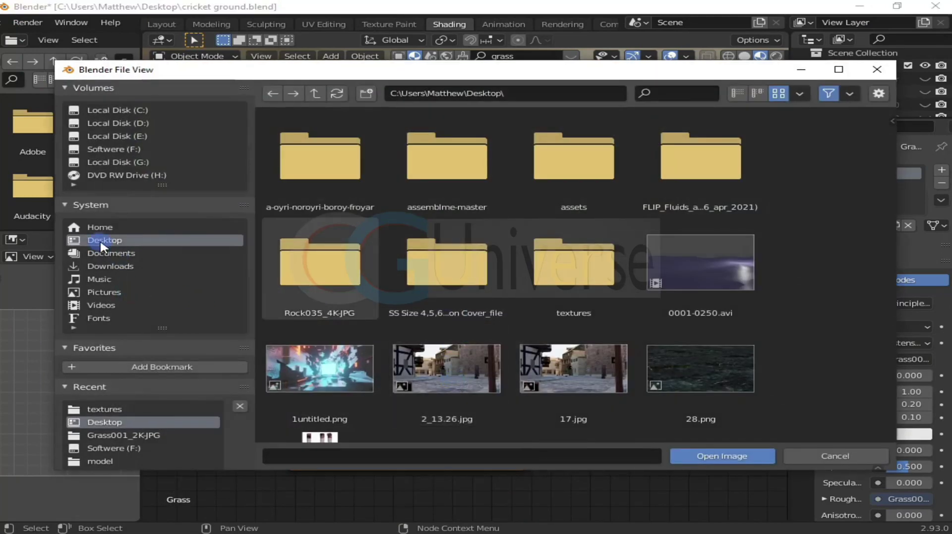
pyautogui.click(562, 279)
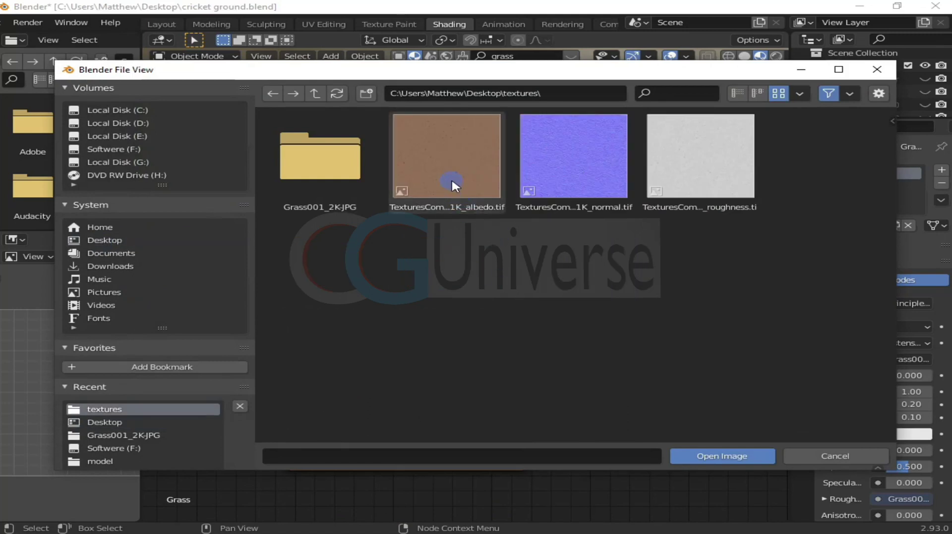
pyautogui.doubleClick(451, 180)
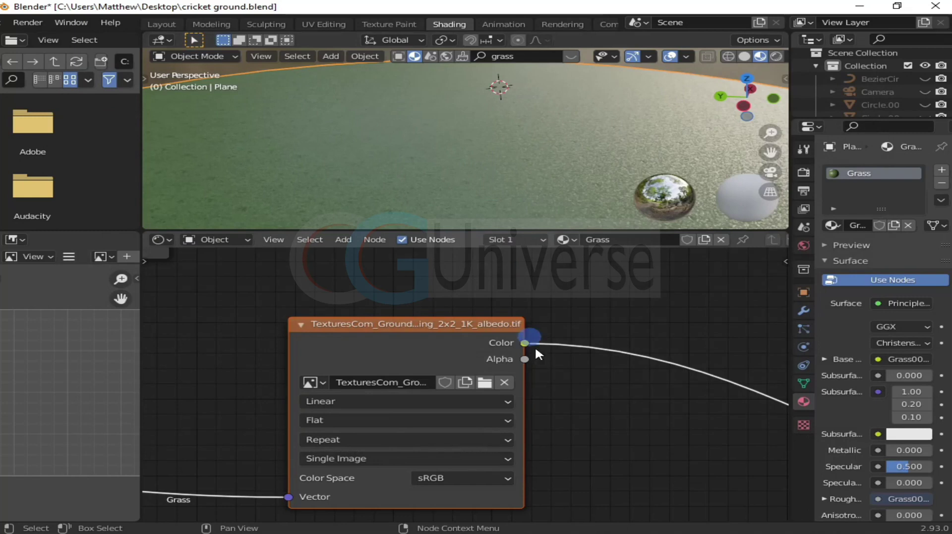
# - Replace the image in the duplicated Grass002_2K_Roughness node with TexturesCom_Ground_SandDrying_2x2_1K_roughness from the textures folder
pyautogui.scroll(-3, 603, 378)
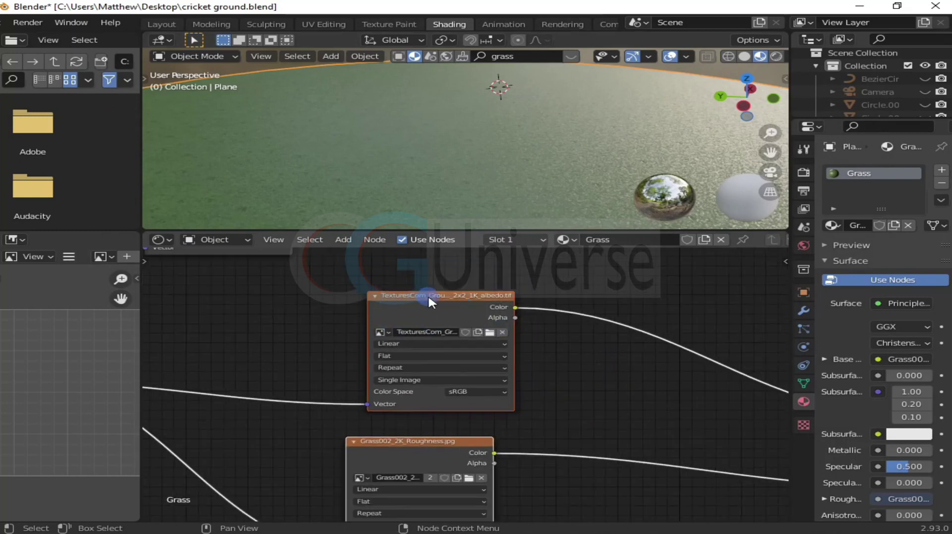
pyautogui.scroll(4, 550, 380)
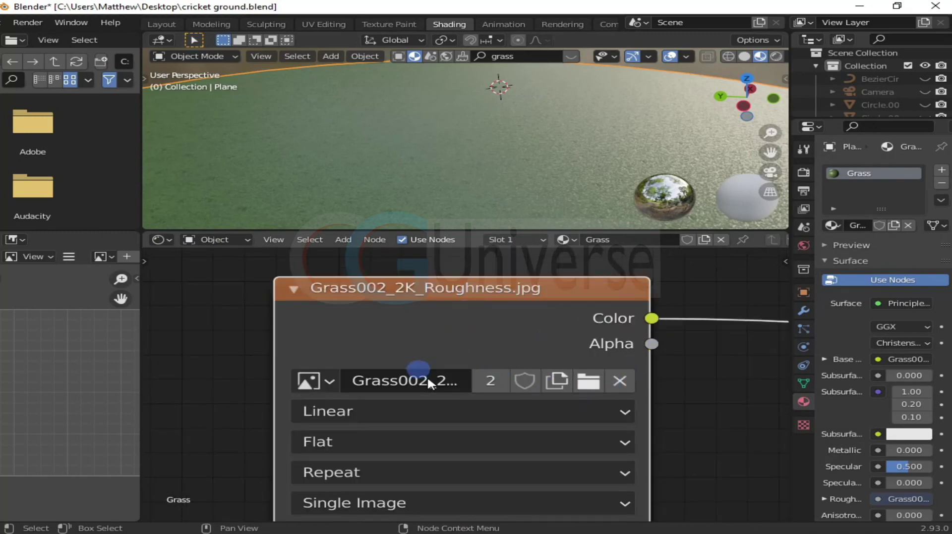
pyautogui.click(619, 381)
pyautogui.click(566, 380)
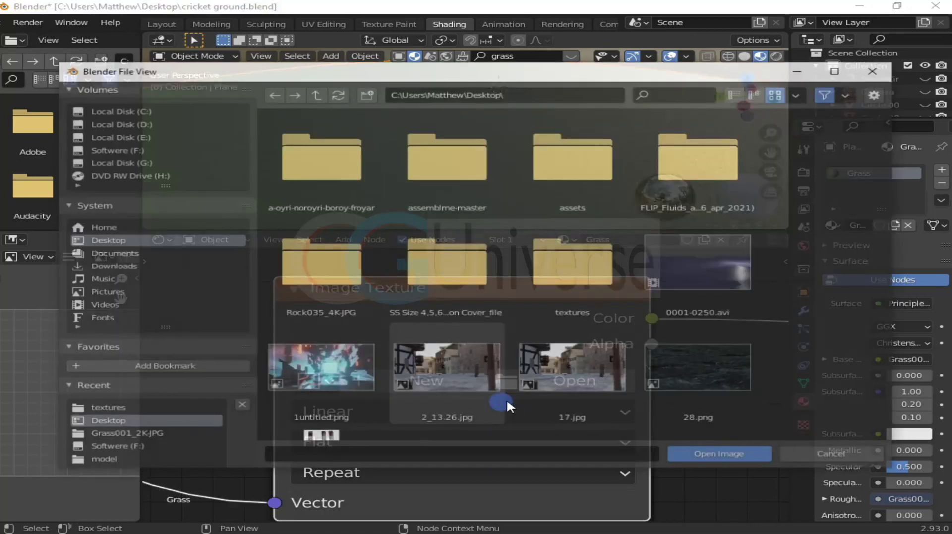
pyautogui.doubleClick(597, 281)
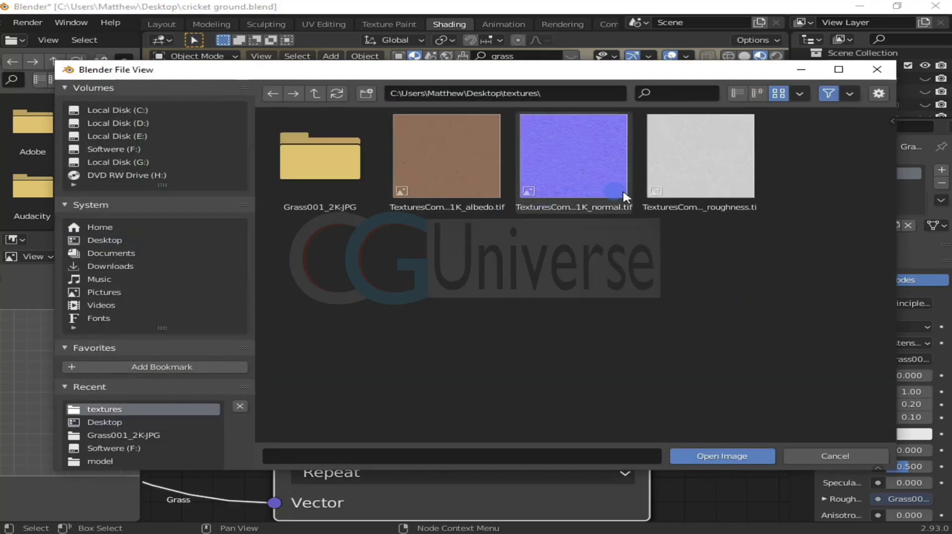
pyautogui.doubleClick(687, 191)
# - Replace the image in the duplicated Grass002_2K_Normal node with TexturesCom_Ground_SandDrying_2x2_1K_normal.tif from the textures folder
pyautogui.scroll(-2, 606, 392)
pyautogui.moveTo(609, 413); pyautogui.dragTo(598, 340, button='middle')
pyautogui.scroll(-2, 599, 340)
pyautogui.moveTo(525, 382); pyautogui.dragTo(627, 343, button='middle')
pyautogui.moveTo(469, 358); pyautogui.dragTo(603, 335, button='middle')
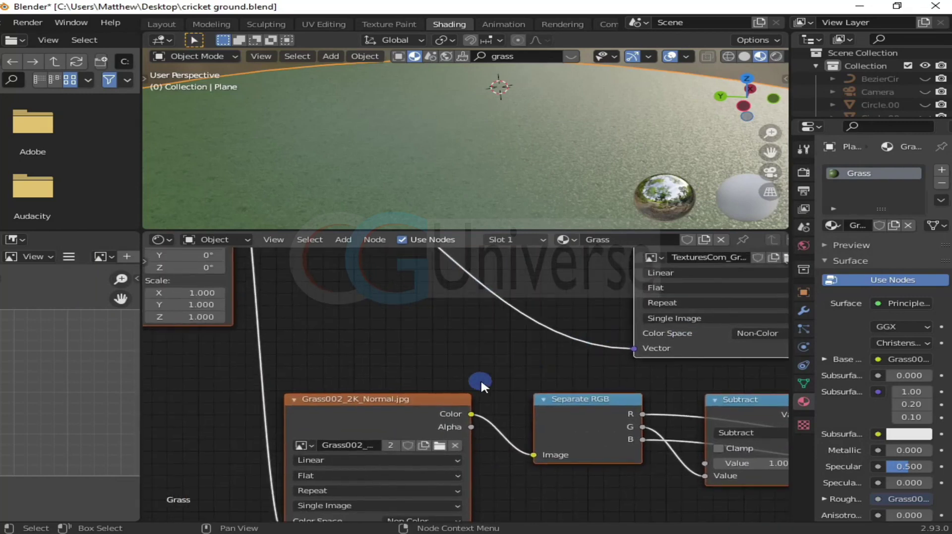
pyautogui.scroll(2, 480, 379)
pyautogui.moveTo(480, 380); pyautogui.dragTo(538, 306, button='middle')
pyautogui.click(503, 391)
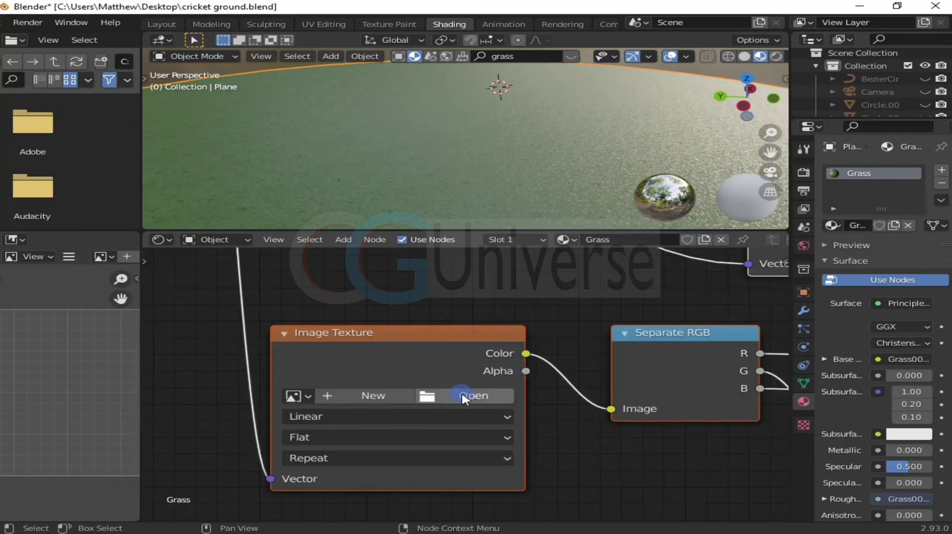
pyautogui.click(463, 396)
pyautogui.click(562, 273)
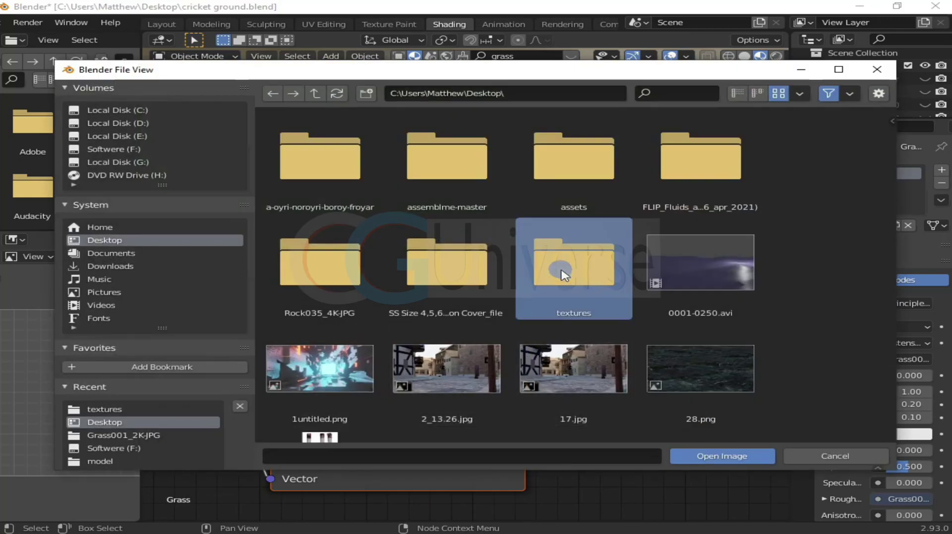
pyautogui.doubleClick(597, 275)
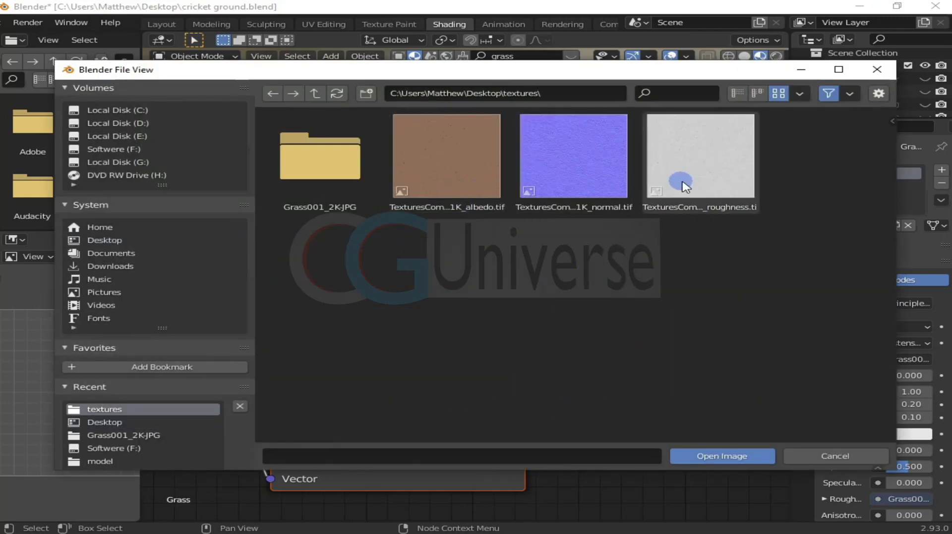
pyautogui.doubleClick(590, 175)
# - Move the Material Output node further out and down, level with the gap between the grass and sand node groups
pyautogui.scroll(-4, 524, 372)
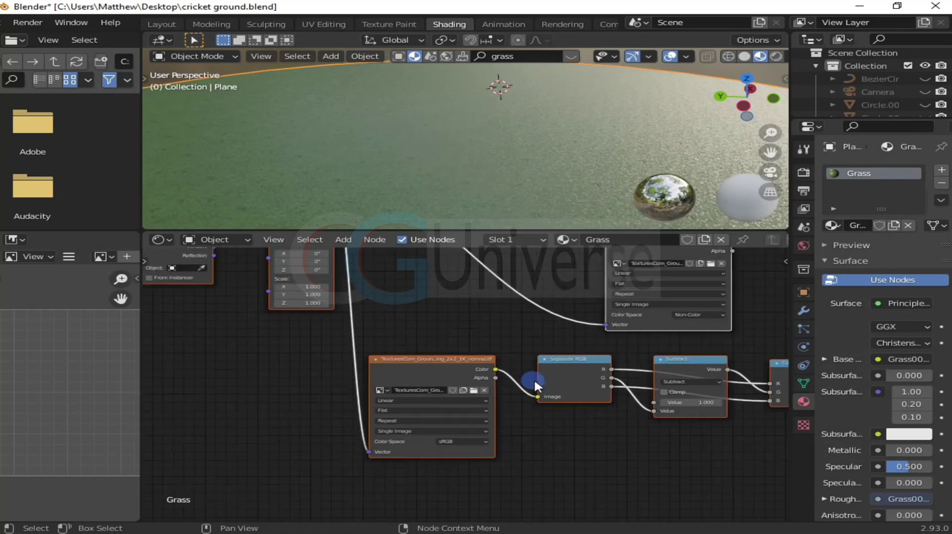
pyautogui.scroll(-4, 534, 379)
pyautogui.moveTo(649, 347); pyautogui.dragTo(493, 384, button='middle')
pyautogui.scroll(-3, 525, 382)
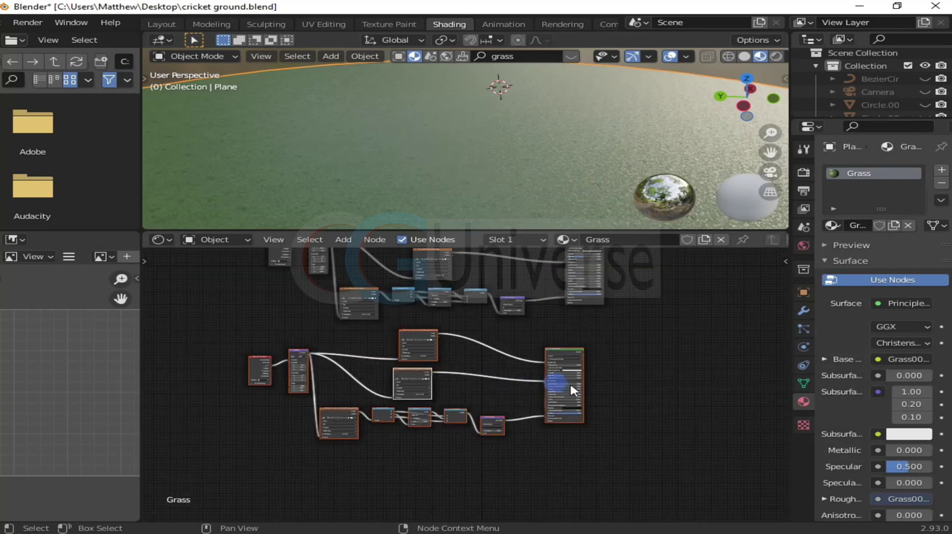
pyautogui.moveTo(641, 378); pyautogui.dragTo(545, 411, button='middle')
pyautogui.scroll(1, 585, 301)
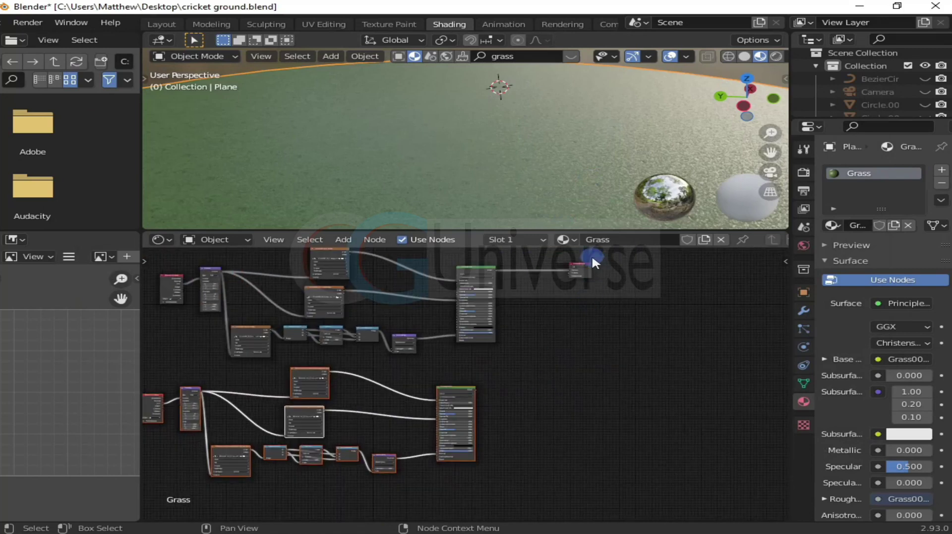
pyautogui.scroll(2, 590, 268)
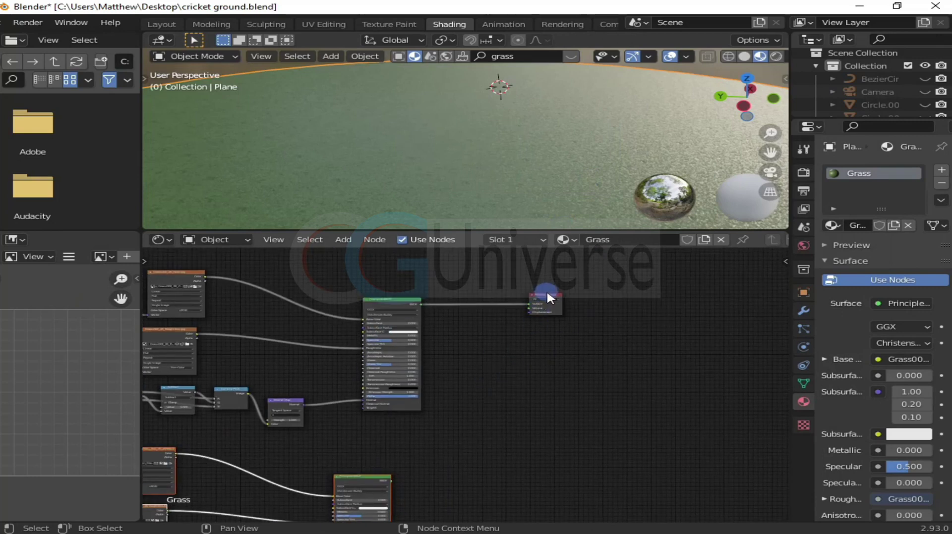
pyautogui.moveTo(546, 290); pyautogui.dragTo(658, 453)
# - Link the duplicated Principled BSDF to the Material Output's Surface to check the sand texture on the plane, and reconnect the original grass BSDF
pyautogui.scroll(4, 579, 437)
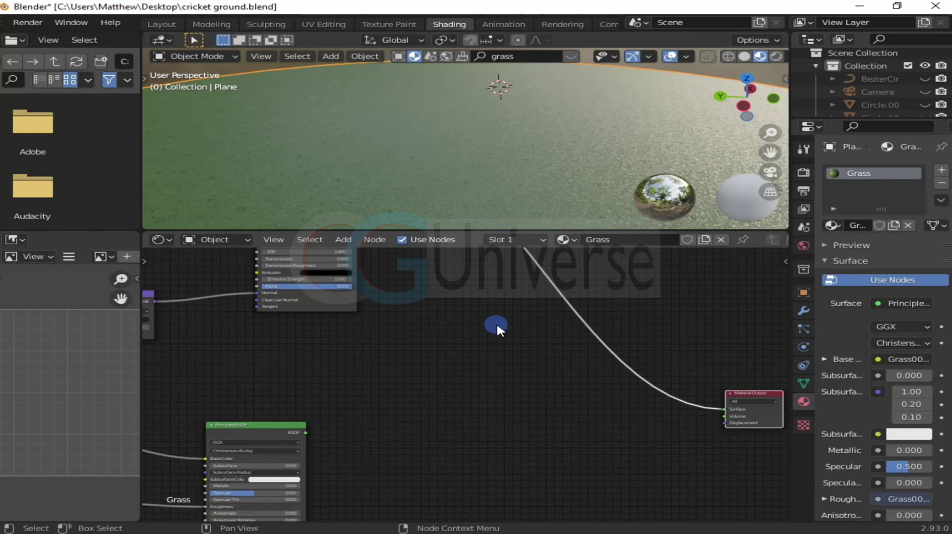
pyautogui.moveTo(305, 432); pyautogui.dragTo(730, 406)
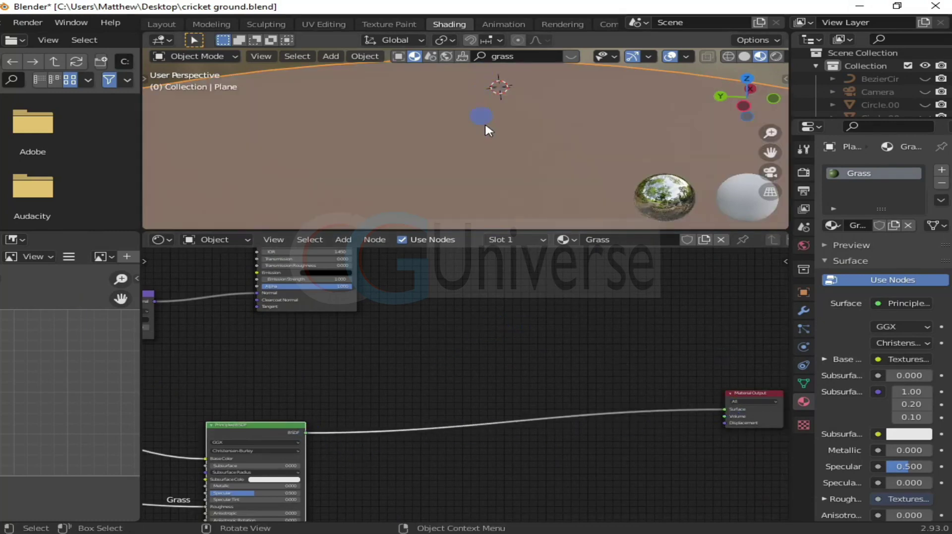
pyautogui.moveTo(529, 139); pyautogui.dragTo(527, 215, button='middle')
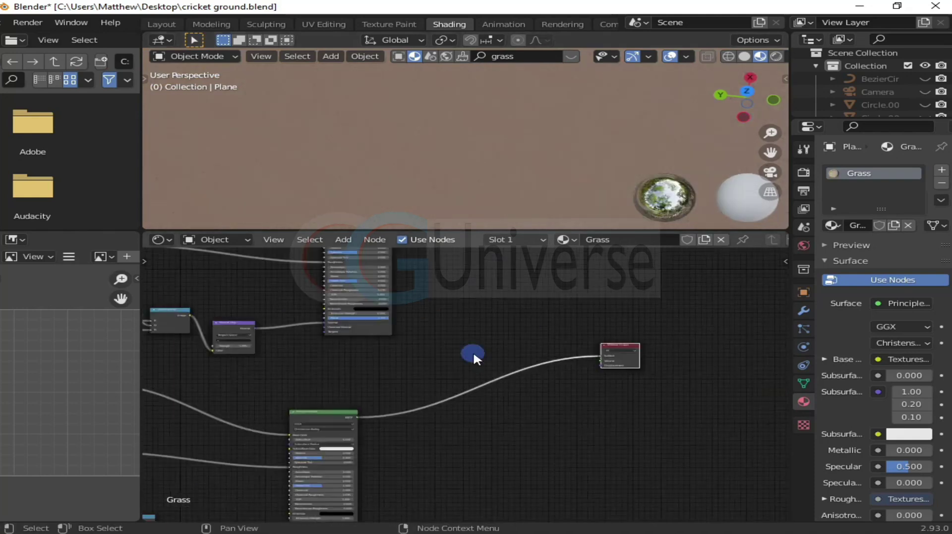
pyautogui.moveTo(473, 354); pyautogui.dragTo(464, 408, button='middle')
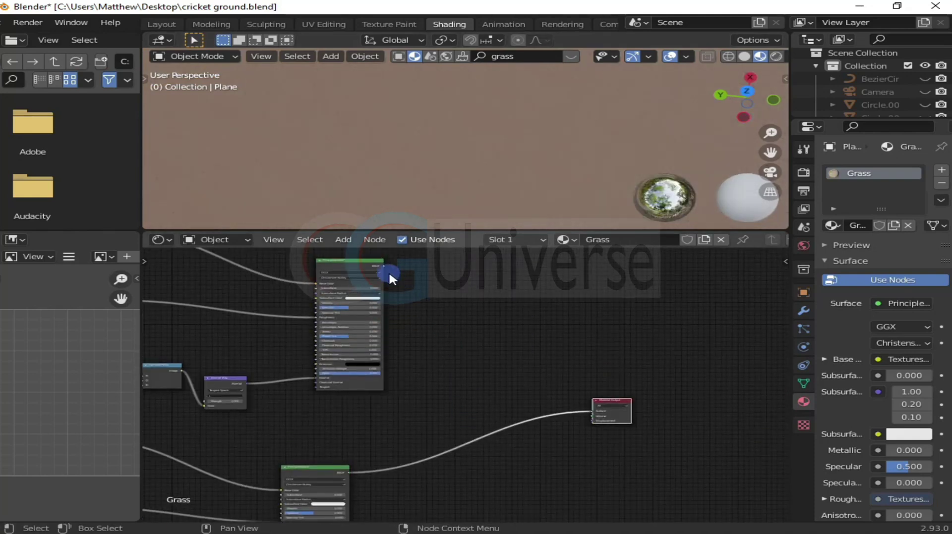
pyautogui.moveTo(383, 264); pyautogui.dragTo(591, 414)
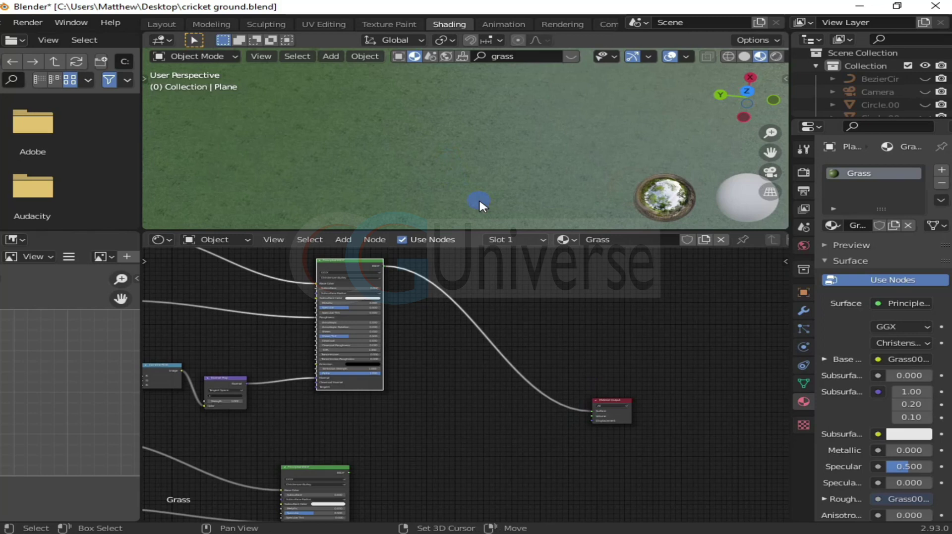
# - Insert a Mix Shader node into the link between the grass Principled BSDF and the Material Output
pyautogui.hotkey('shift', 'a')
pyautogui.click(604, 314)
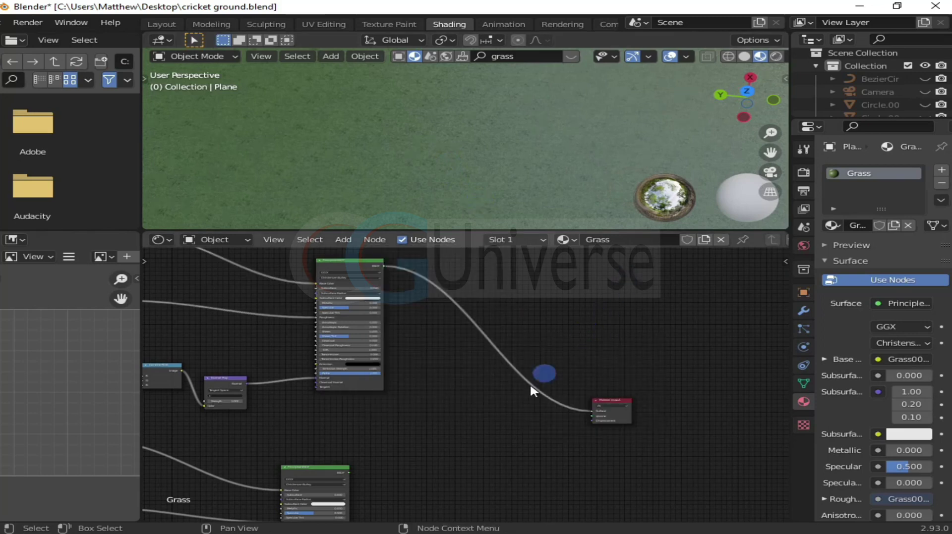
pyautogui.hotkey('shift', 'a')
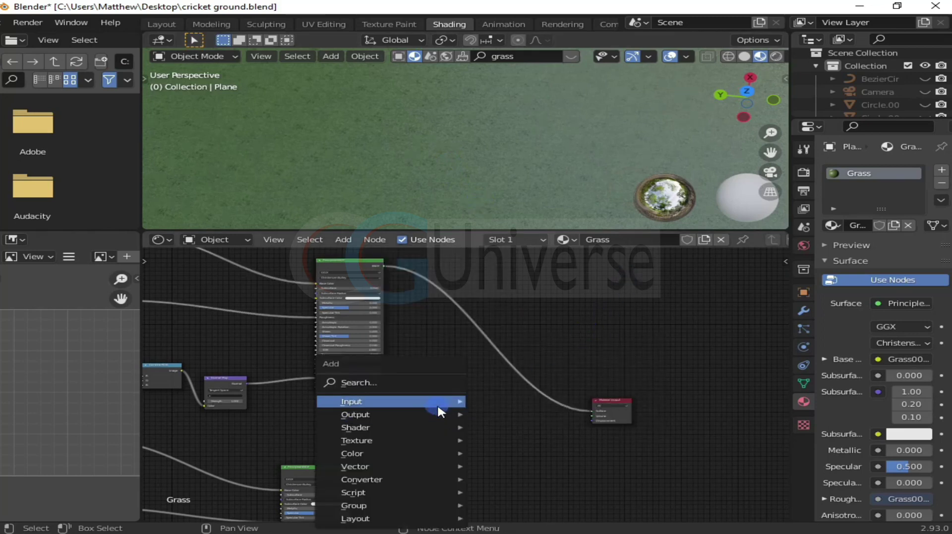
pyautogui.moveTo(438, 403)
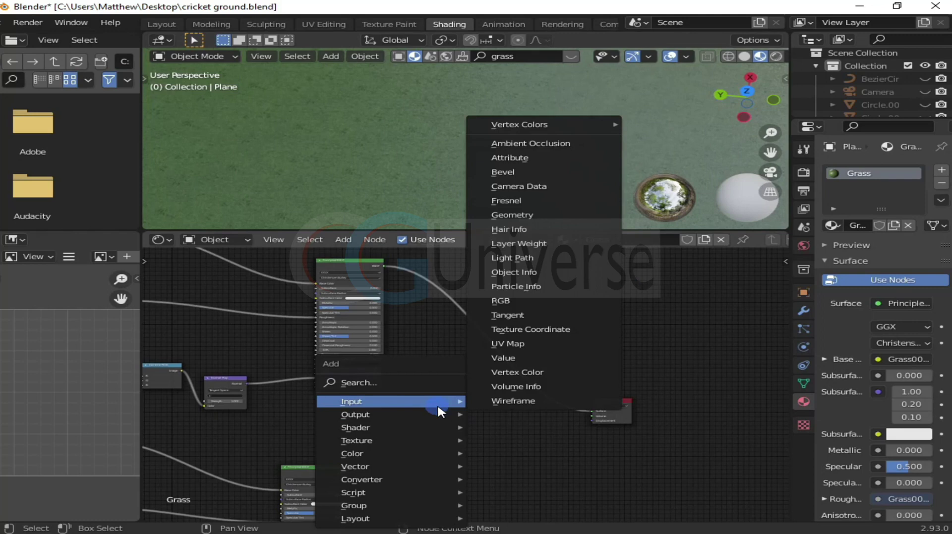
pyautogui.click(392, 383)
pyautogui.write('m')
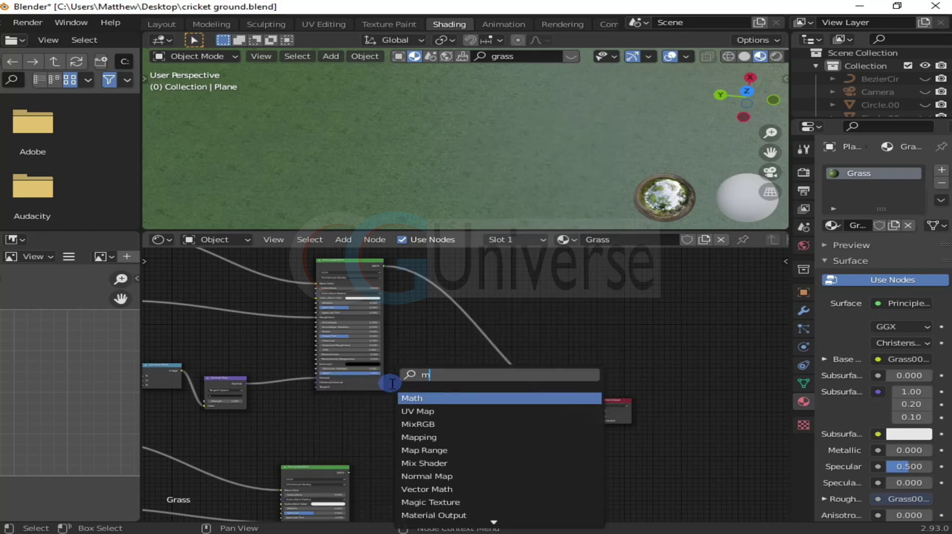
pyautogui.write('ix')
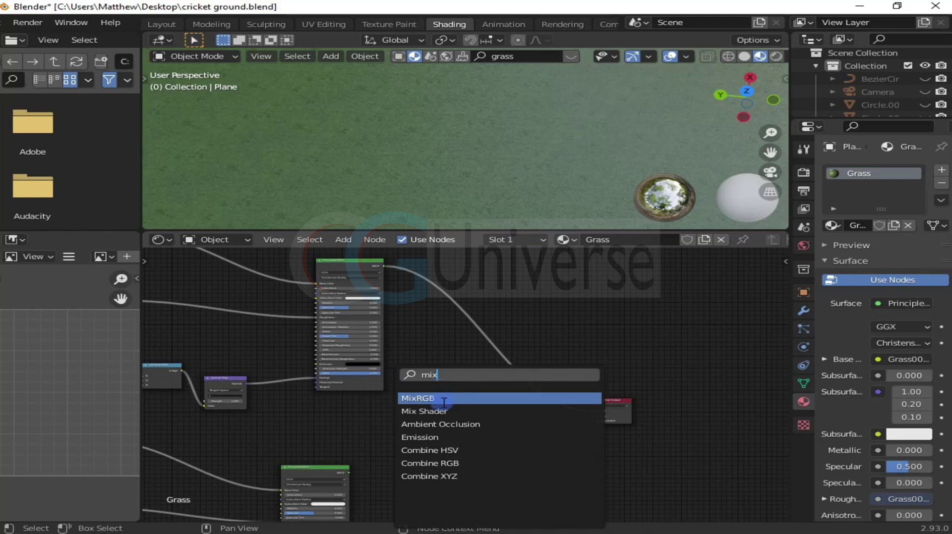
pyautogui.click(437, 411)
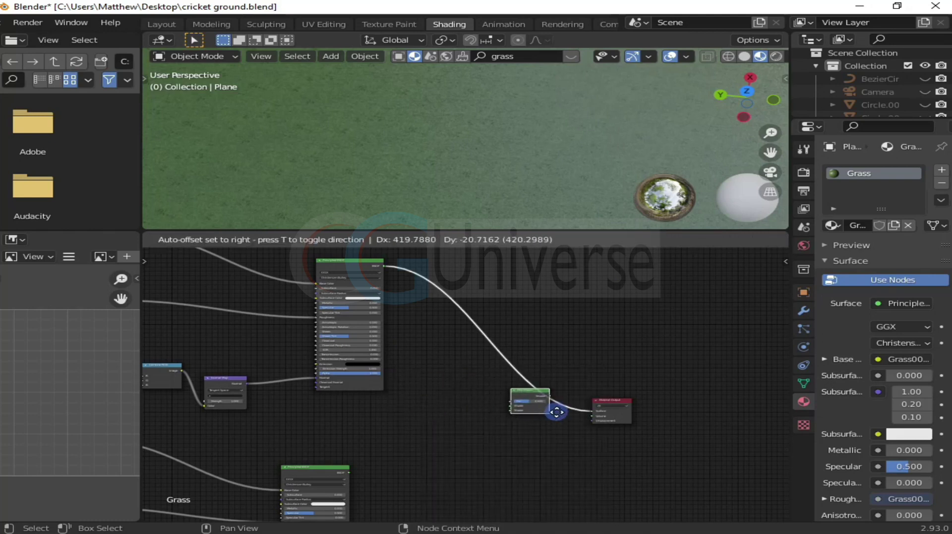
pyautogui.click(561, 409)
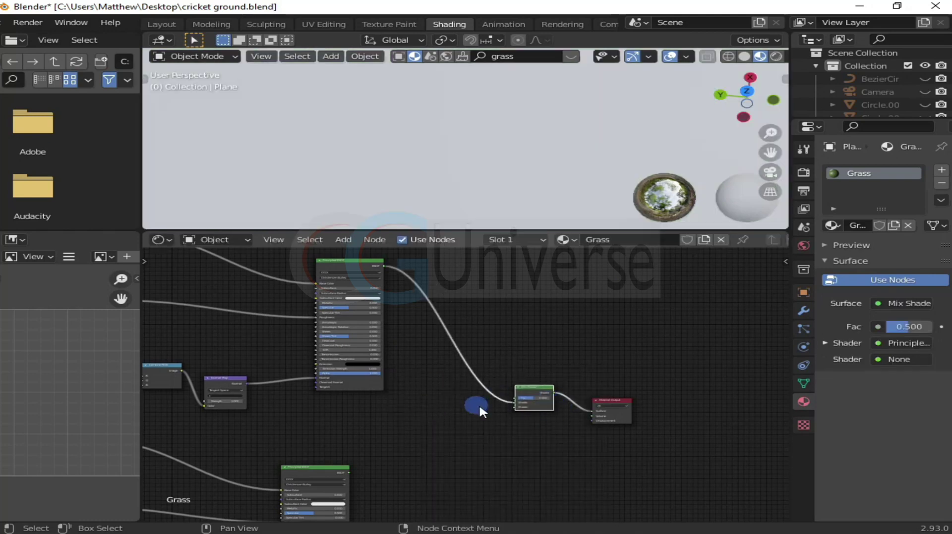
# - Move the sand Principled BSDF closer beneath the grass one and shift the grass Principled BSDF away from the Mix Shader
pyautogui.moveTo(319, 463); pyautogui.dragTo(311, 425)
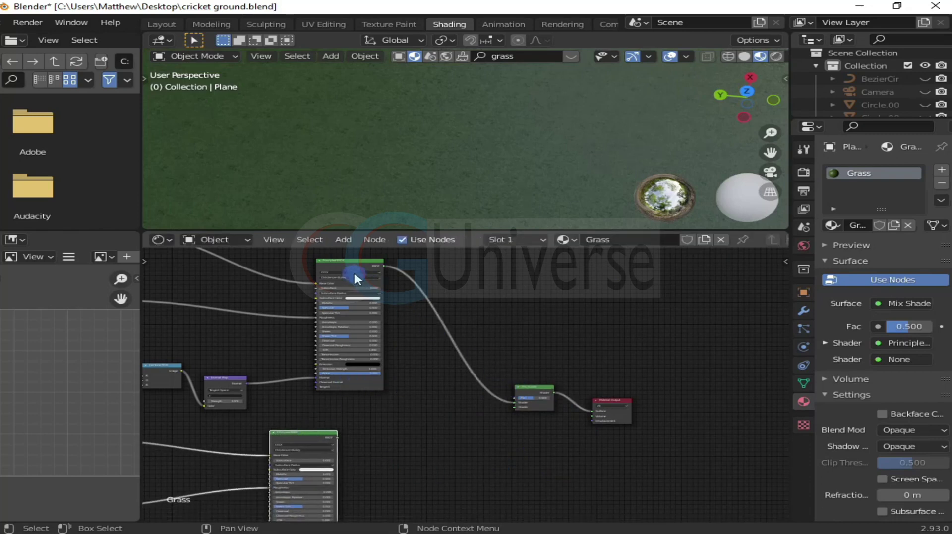
pyautogui.moveTo(347, 262); pyautogui.dragTo(298, 261)
pyautogui.scroll(3, 627, 459)
pyautogui.moveTo(629, 455); pyautogui.dragTo(574, 411, button='middle')
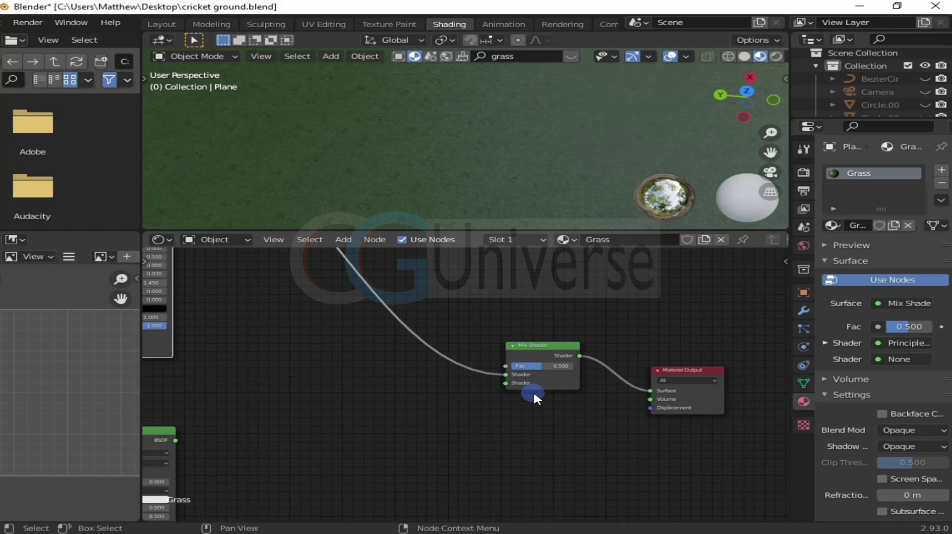
pyautogui.click(524, 390)
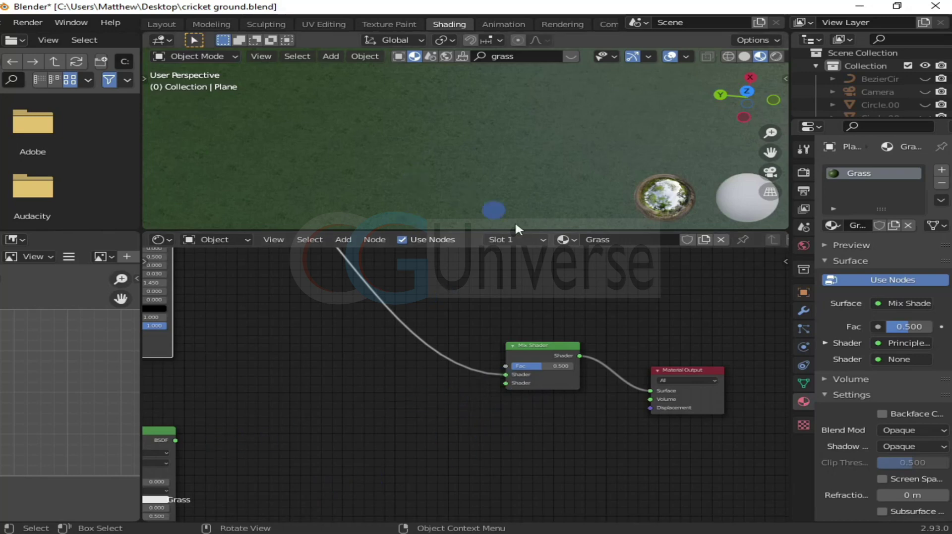
# - Link the sand BSDF to the Mix Shader's second Shader input, testing Fac at 1.000 before setting it back to 0.500
pyautogui.moveTo(176, 439); pyautogui.dragTo(506, 385)
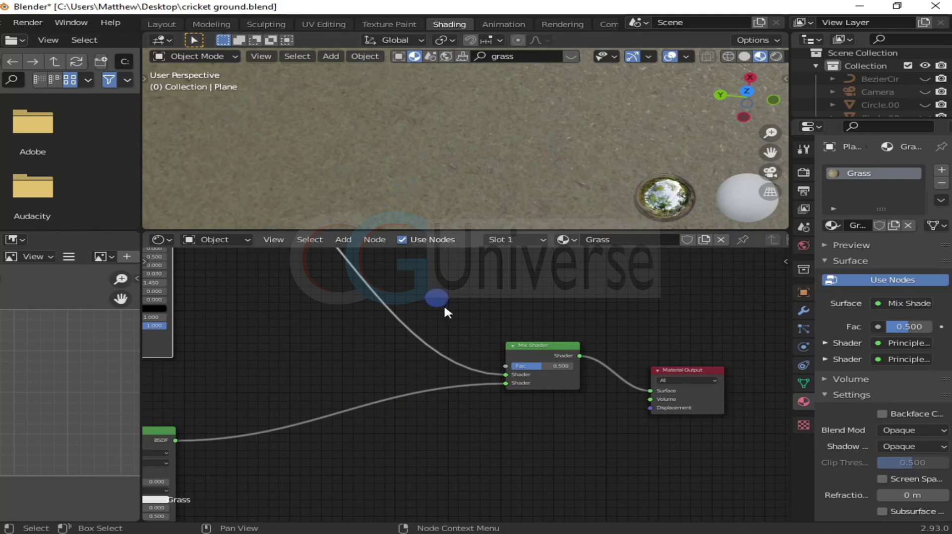
pyautogui.moveTo(545, 366); pyautogui.dragTo(611, 377)
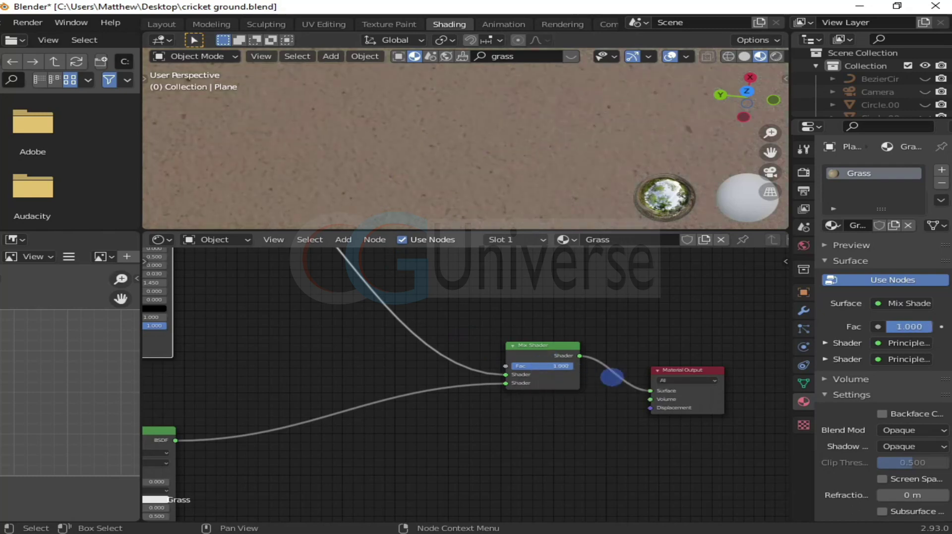
pyautogui.moveTo(612, 376); pyautogui.dragTo(537, 366)
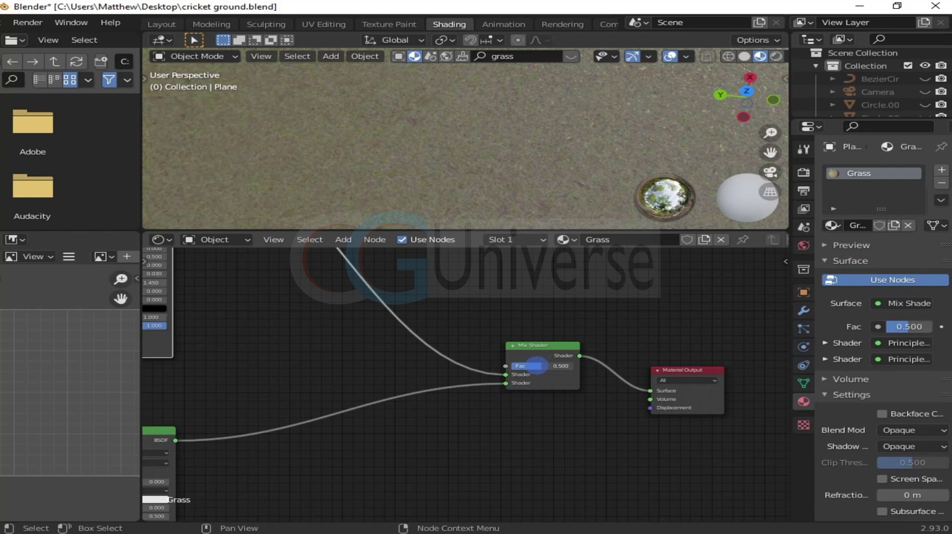
pyautogui.scroll(-1, 410, 350)
pyautogui.moveTo(404, 351); pyautogui.dragTo(463, 368, button='middle')
pyautogui.scroll(2, 464, 364)
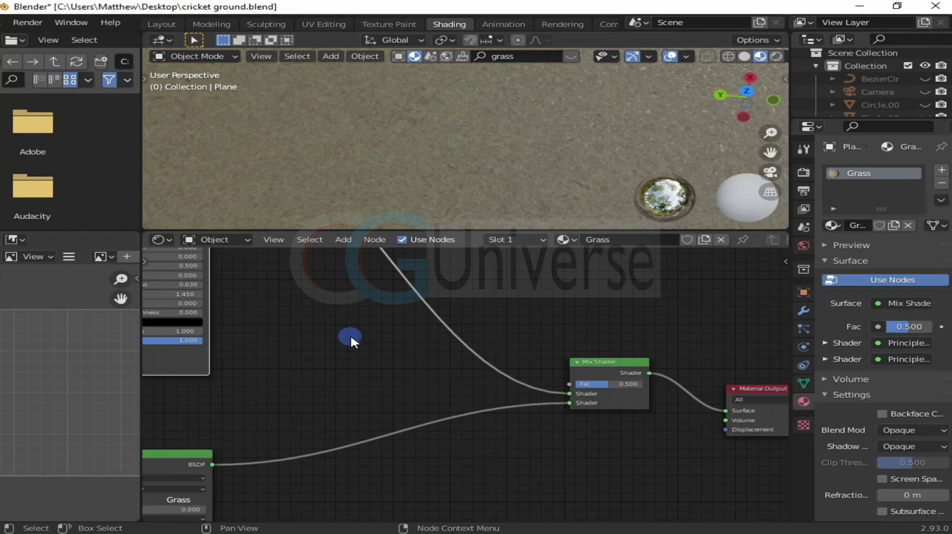
pyautogui.hotkey('shift', 'a')
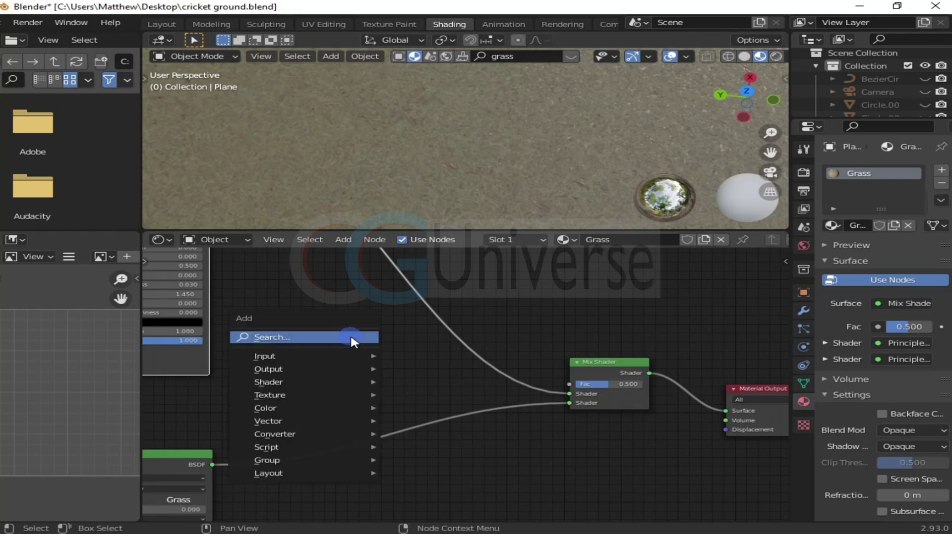
pyautogui.click(350, 335)
pyautogui.write('v')
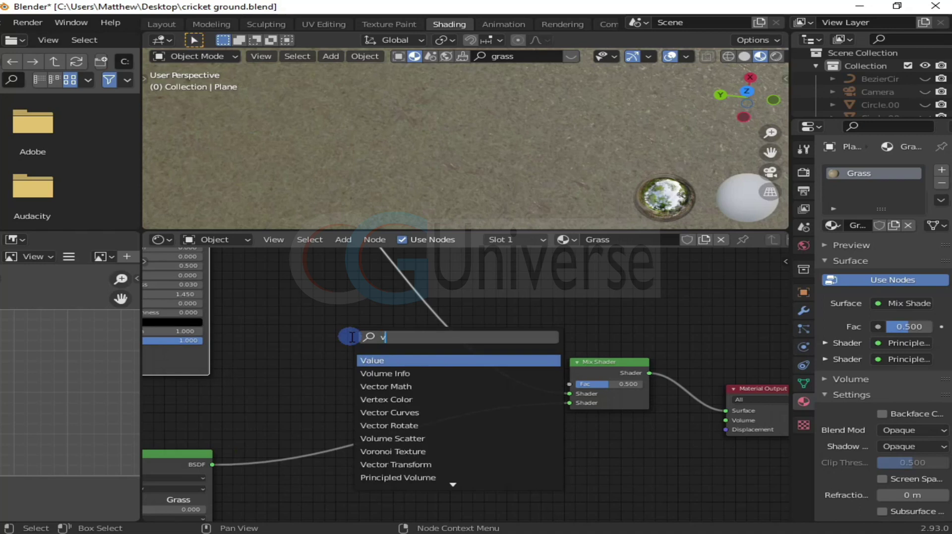
pyautogui.click(271, 329)
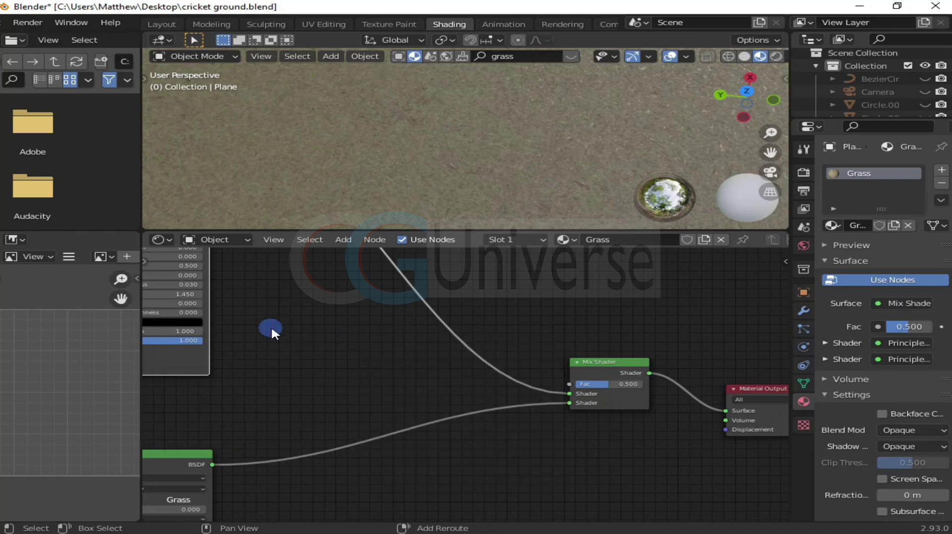
# - Add a Vertex Color node between the two Principled BSDFs and the Mix Shader
pyautogui.hotkey('shift', 'a')
pyautogui.click(271, 328)
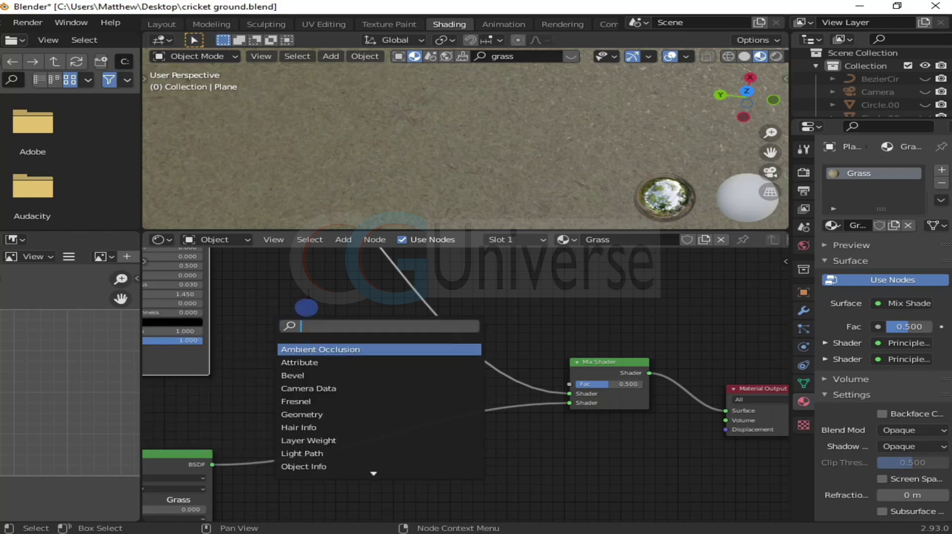
pyautogui.write('ver')
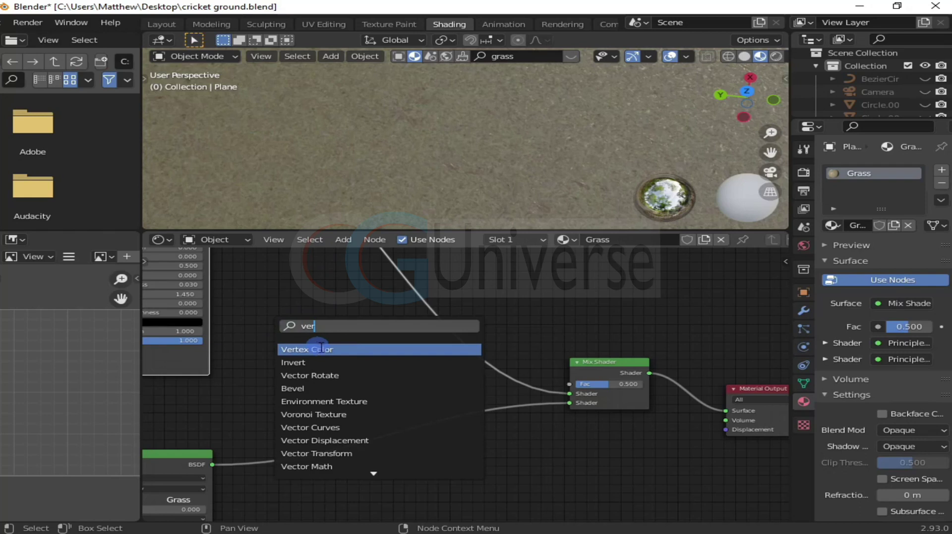
pyautogui.click(338, 350)
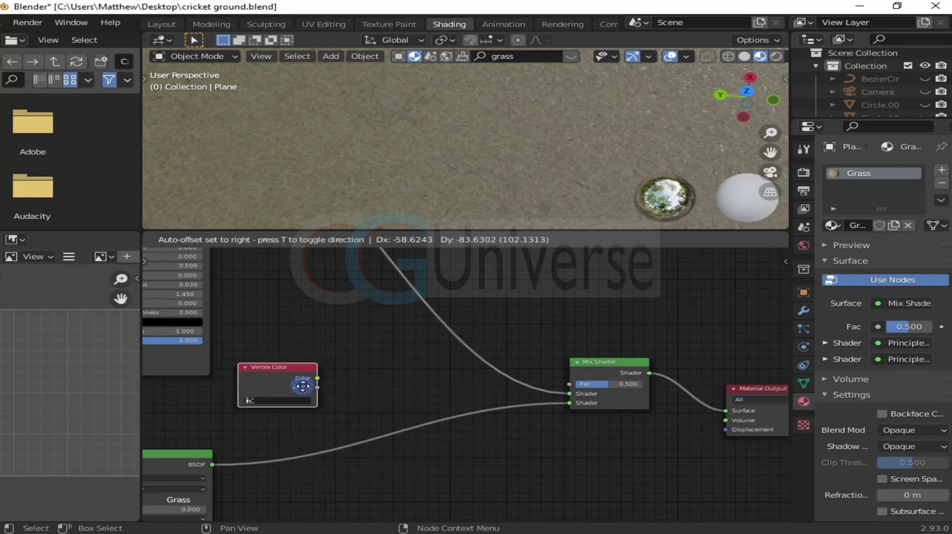
pyautogui.click(296, 385)
# - Add a Separate RGB node between the Vertex Color node and the Mix Shader
pyautogui.scroll(2, 405, 366)
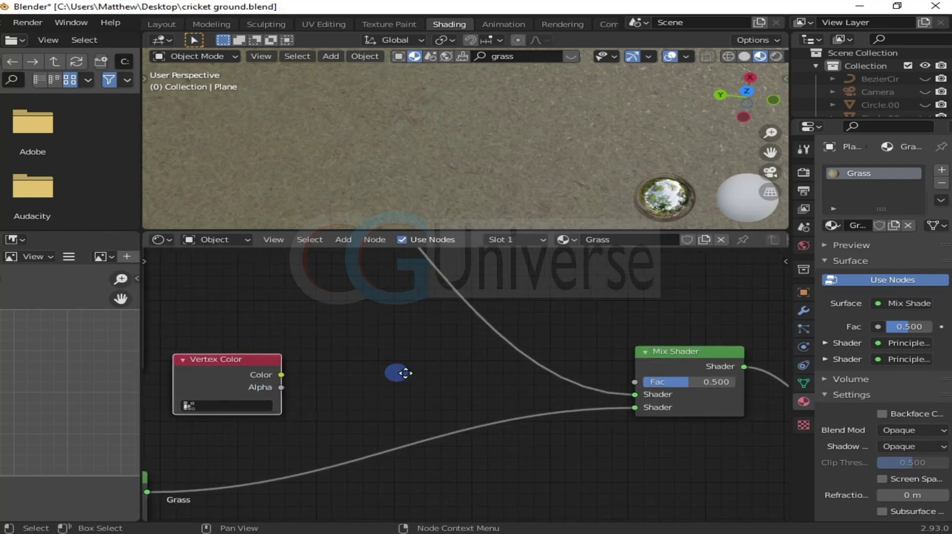
pyautogui.press('shift')
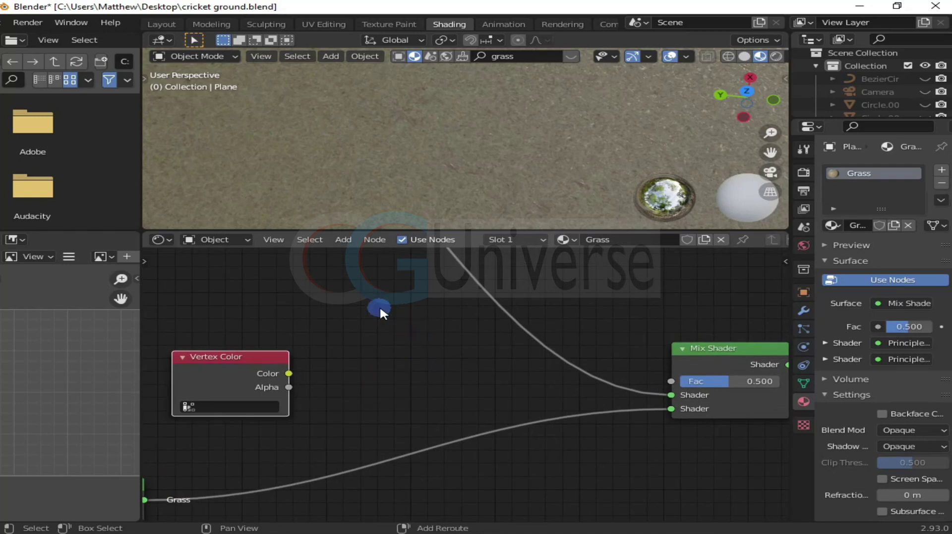
pyautogui.hotkey('shift', 'a')
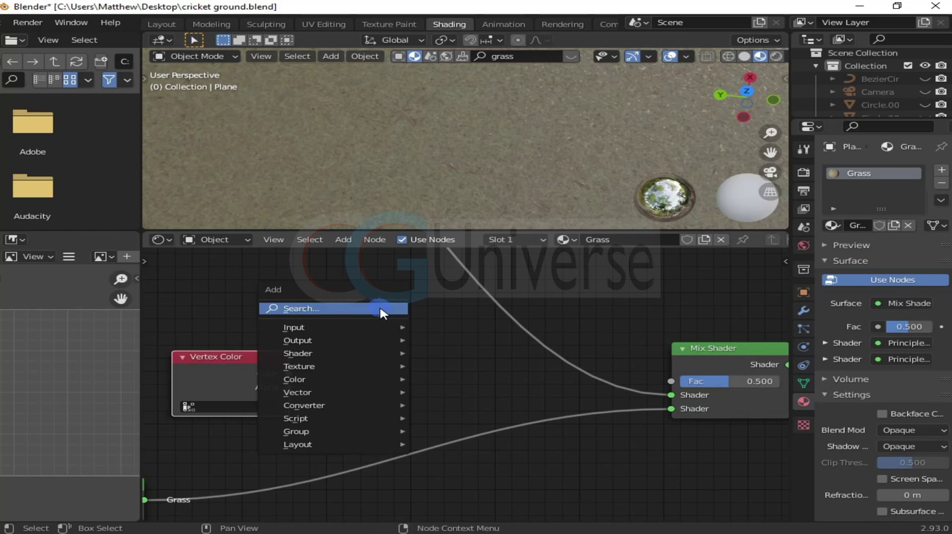
pyautogui.click(380, 308)
pyautogui.write('sep')
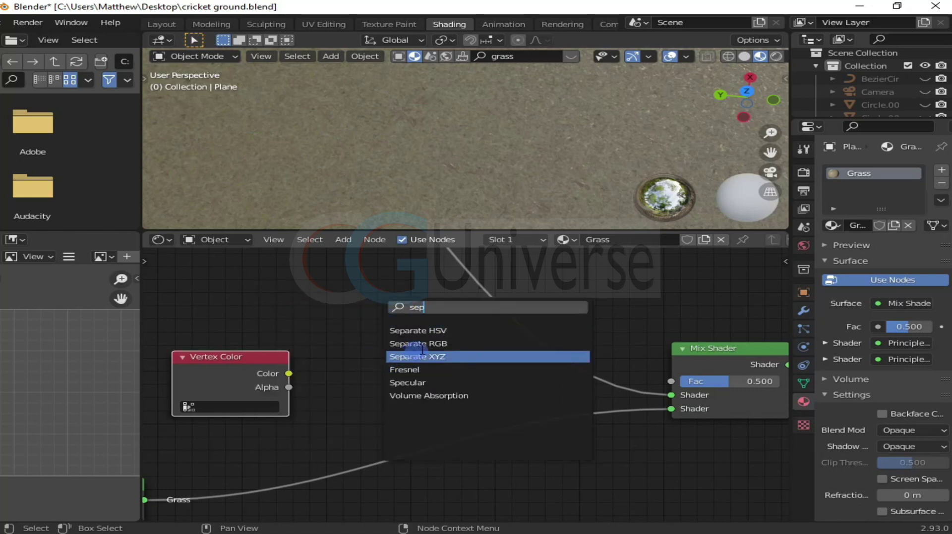
pyautogui.click(455, 343)
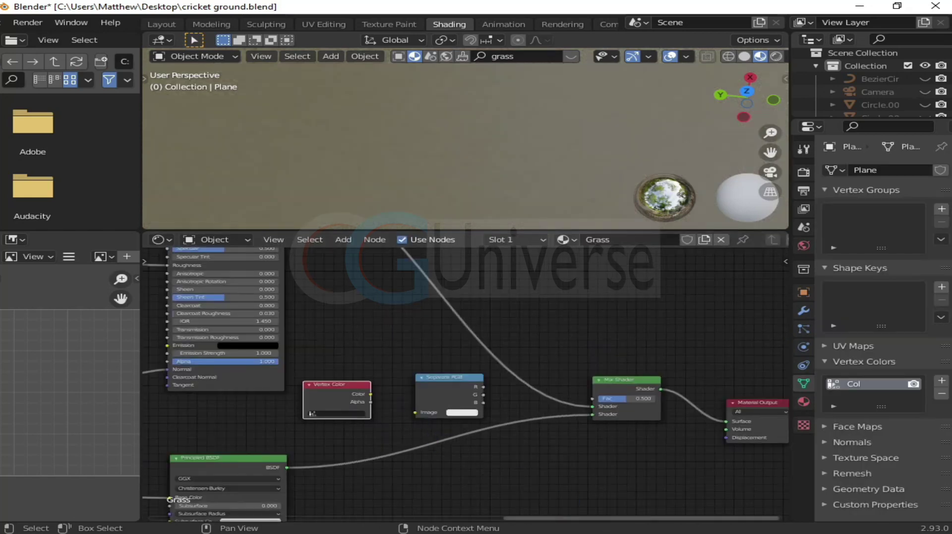
# - Link Vertex Color's Color output to Separate RGB's Image input, and its R output to the Mix Shader's Fac
pyautogui.scroll(2, 474, 432)
pyautogui.scroll(1, 474, 431)
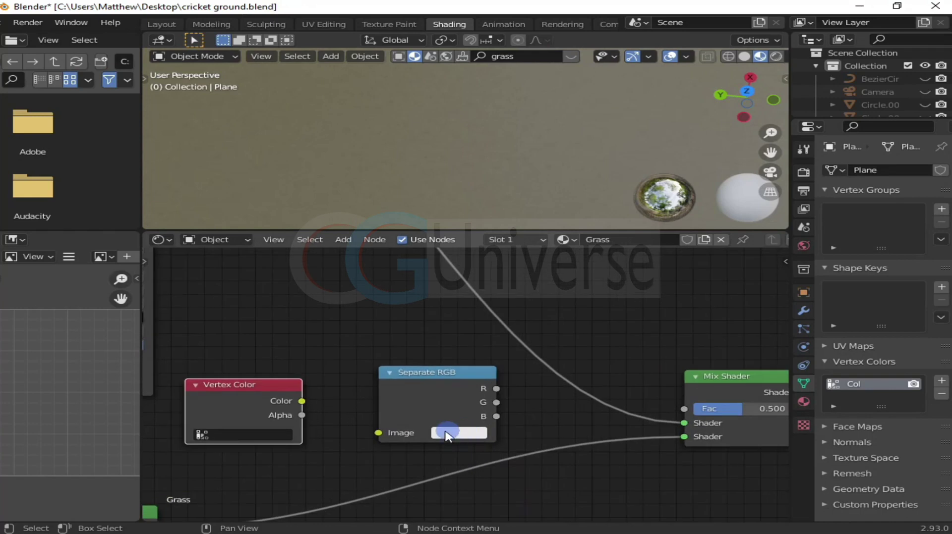
pyautogui.moveTo(301, 402); pyautogui.dragTo(324, 407)
pyautogui.moveTo(382, 436); pyautogui.dragTo(382, 435)
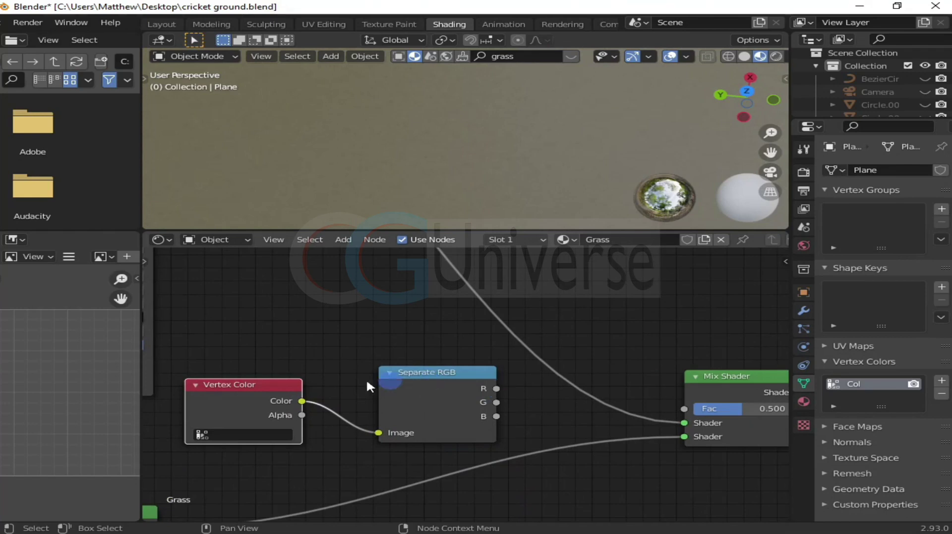
pyautogui.moveTo(533, 424); pyautogui.dragTo(461, 426, button='middle')
pyautogui.moveTo(424, 391); pyautogui.dragTo(616, 409)
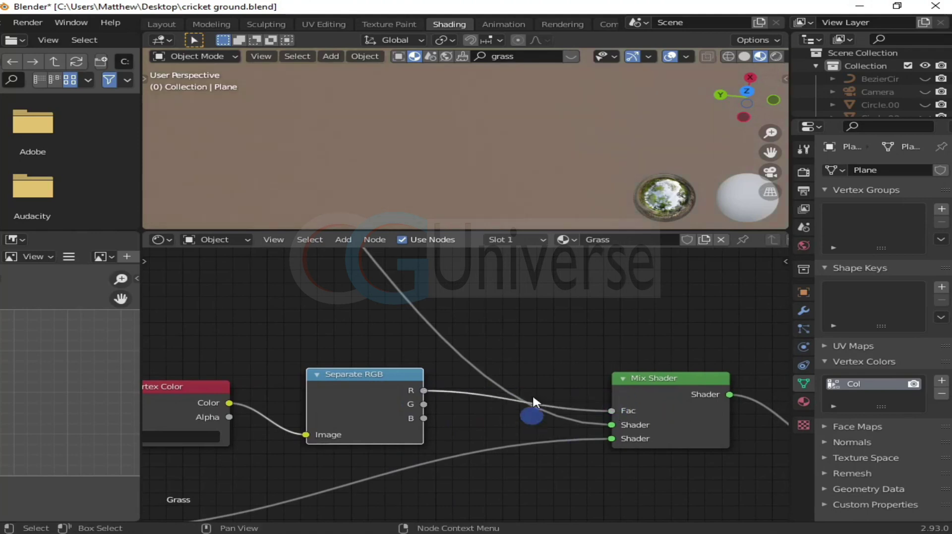
# - Remove the plane's Col vertex color layer to compare the material in the viewport, and add a vertex color layer back
pyautogui.click(627, 177)
pyautogui.scroll(-3, 610, 171)
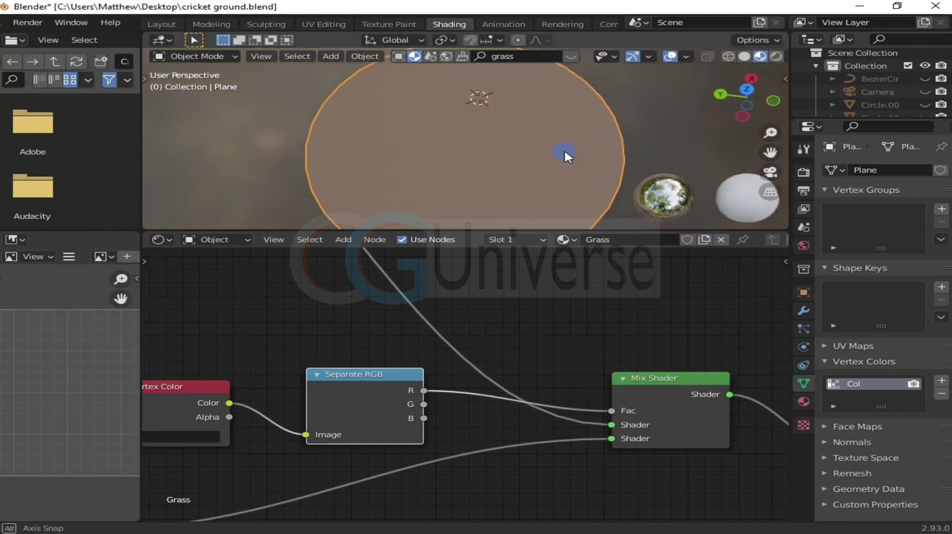
pyautogui.scroll(5, 522, 173)
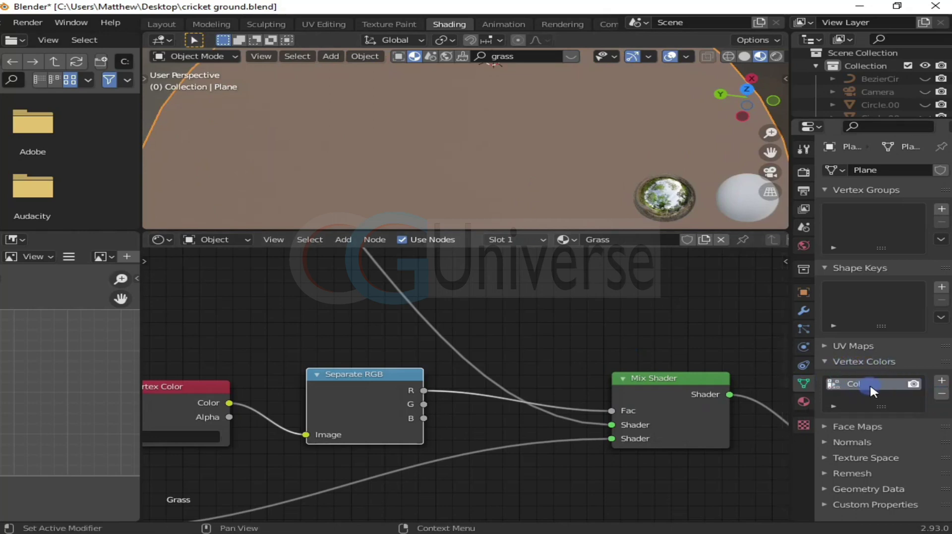
pyautogui.click(941, 394)
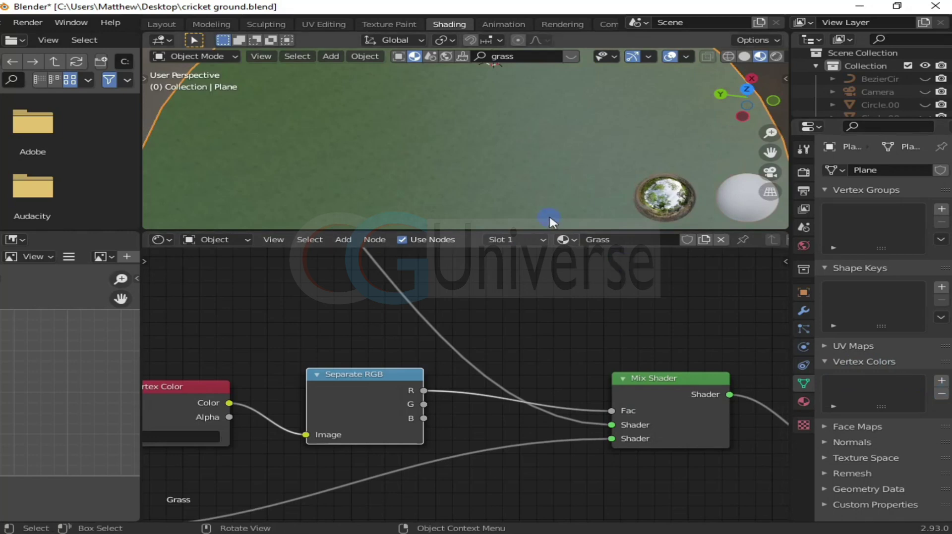
pyautogui.click(941, 381)
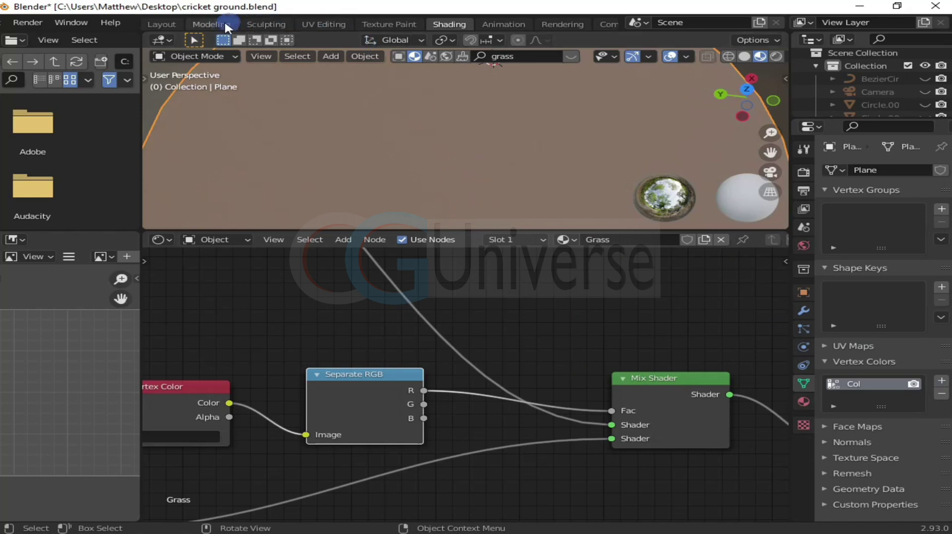
# - Switch to the Layout workspace, show the viewport in solid shading and put the plane in Vertex Paint mode
pyautogui.click(164, 24)
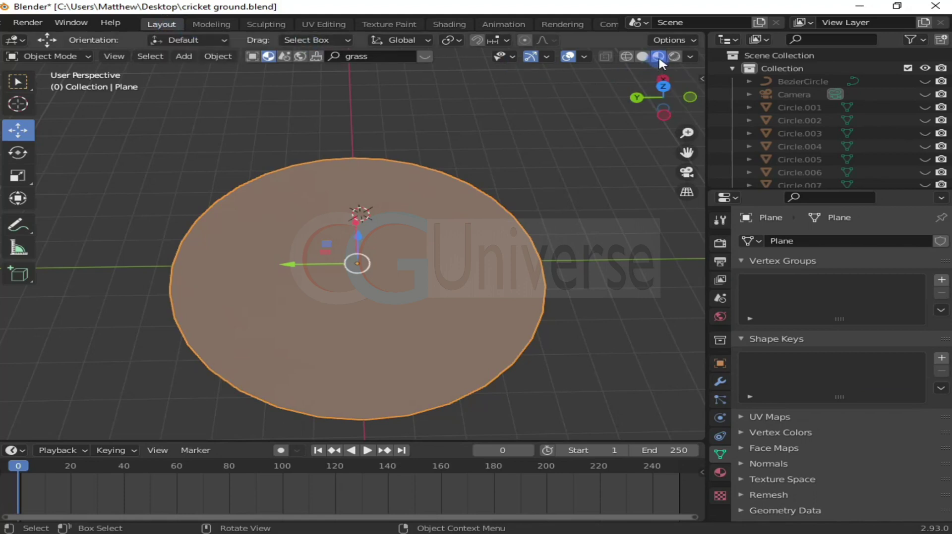
pyautogui.click(643, 56)
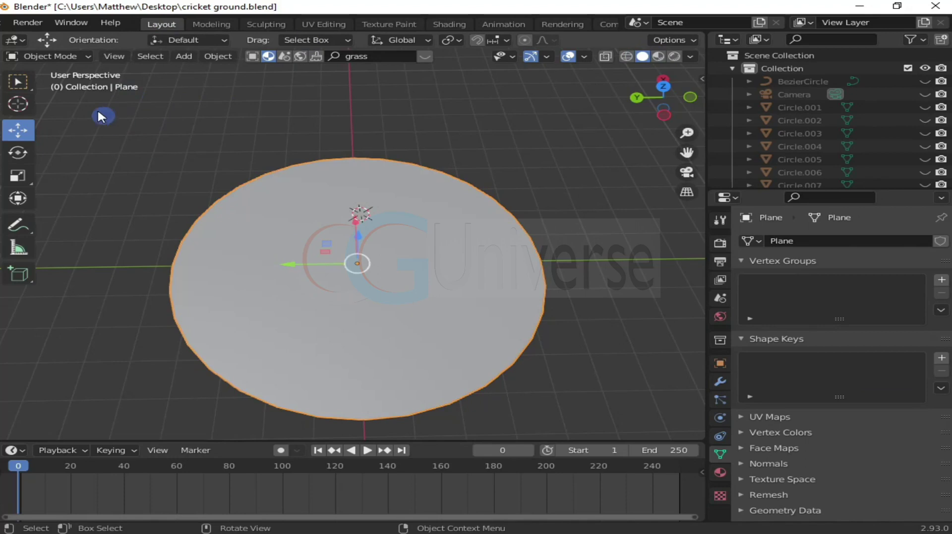
pyautogui.click(70, 57)
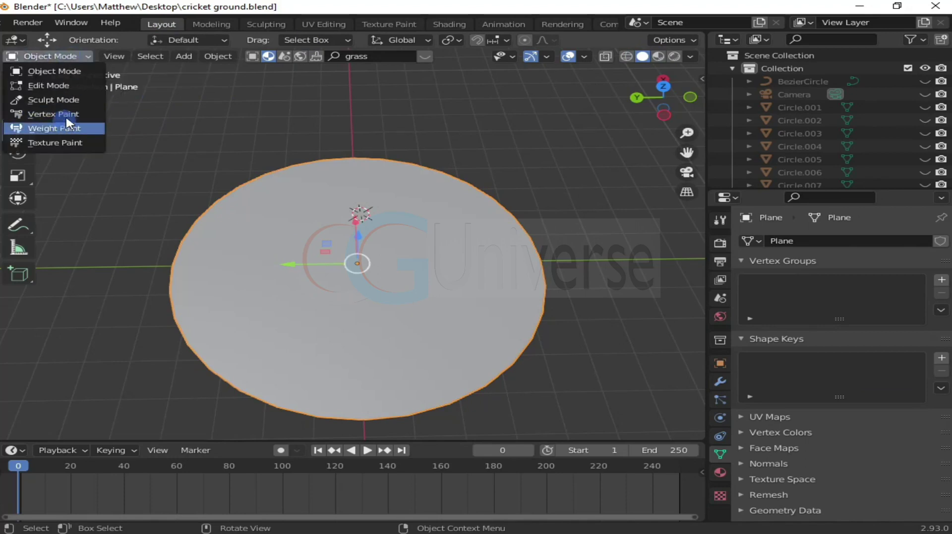
pyautogui.click(72, 115)
pyautogui.scroll(5, 386, 240)
pyautogui.scroll(-4, 386, 240)
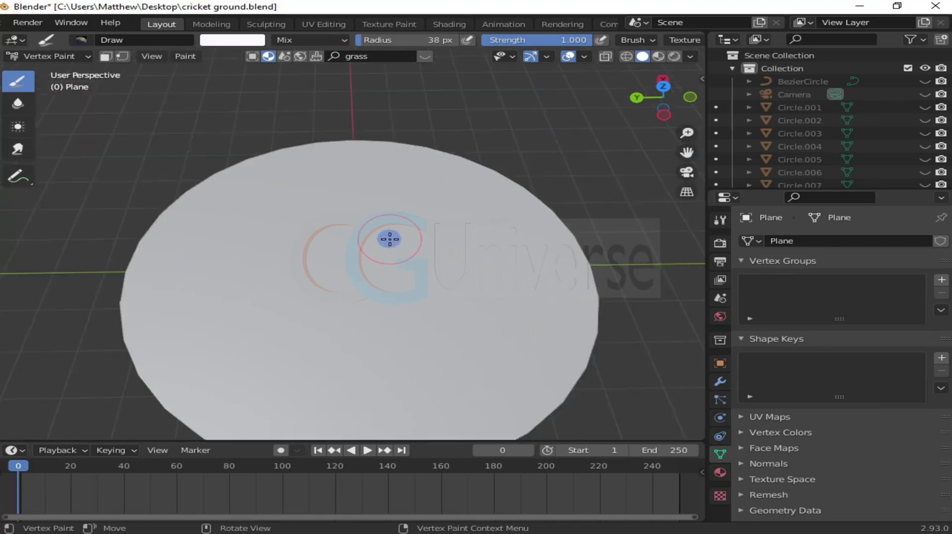
# - Set the brush color to pure red, with RGB values 1.000, 0.000 and 0.000
pyautogui.click(149, 56)
pyautogui.click(225, 40)
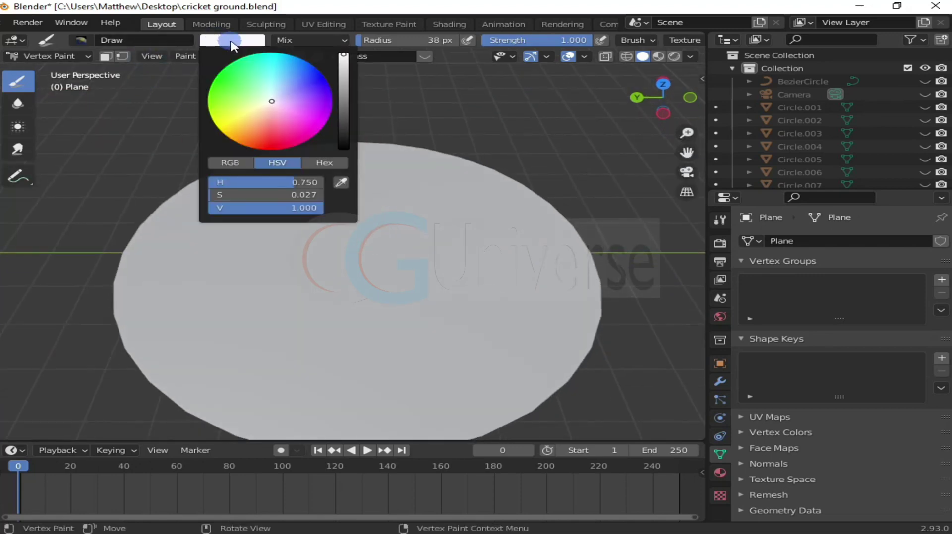
pyautogui.moveTo(274, 125); pyautogui.dragTo(270, 150)
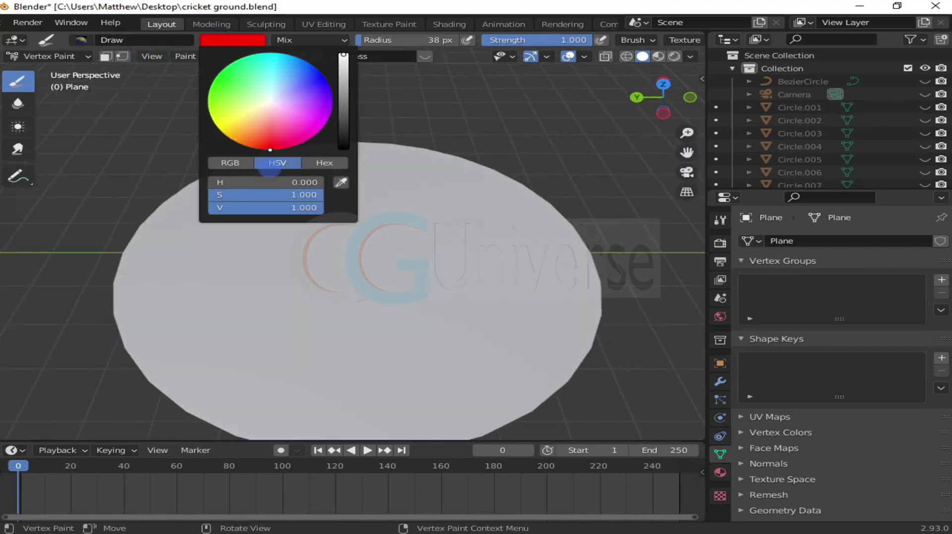
pyautogui.click(240, 164)
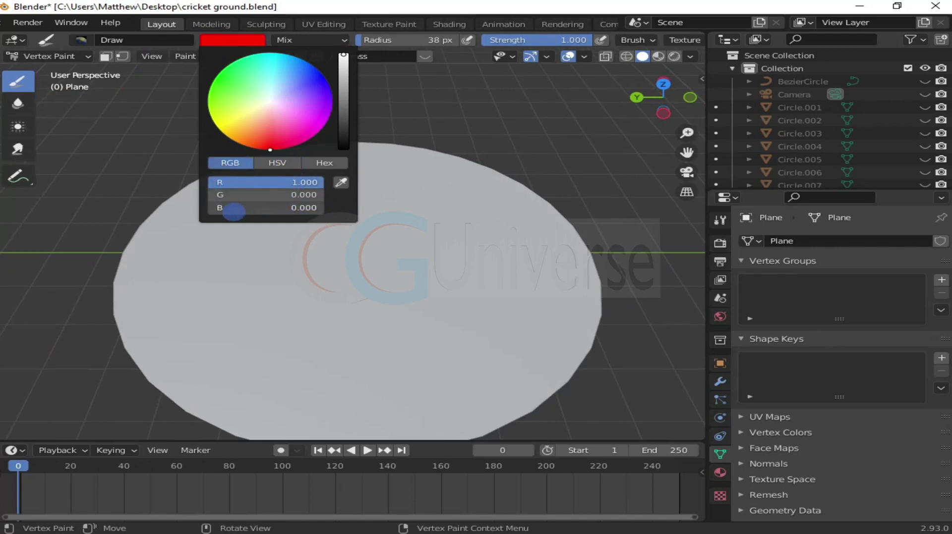
pyautogui.click(266, 161)
pyautogui.click(237, 164)
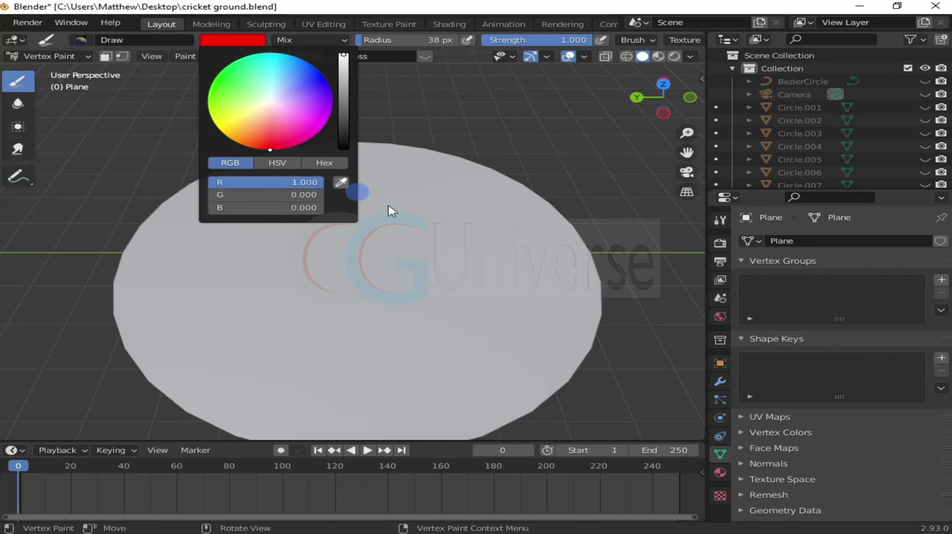
pyautogui.click(233, 40)
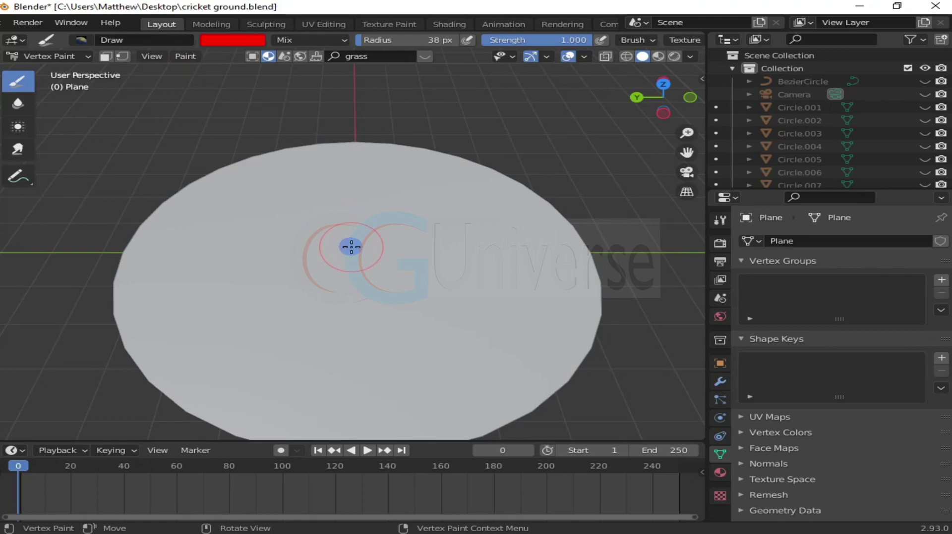
# - Reduce the brush radius to 17 px and try out the brush strength adjustment
pyautogui.press('f')
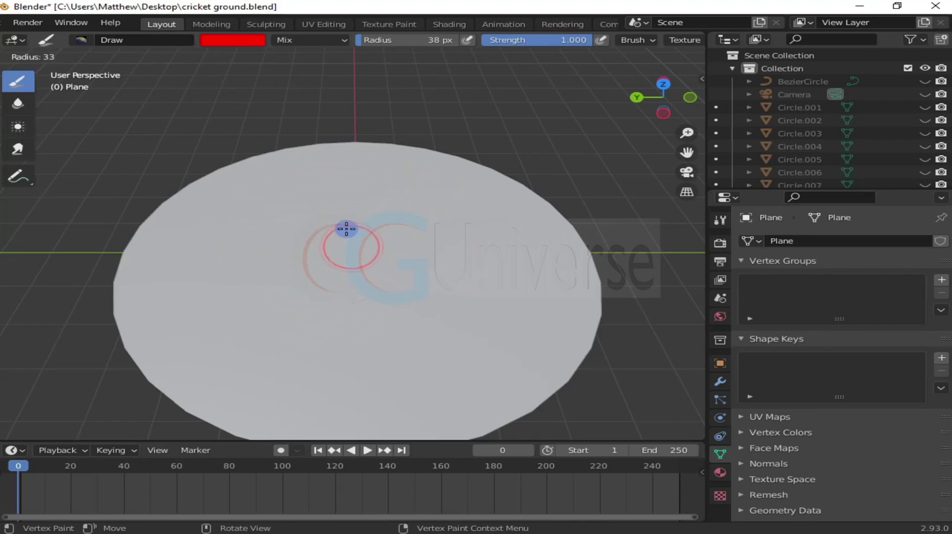
pyautogui.click(330, 218)
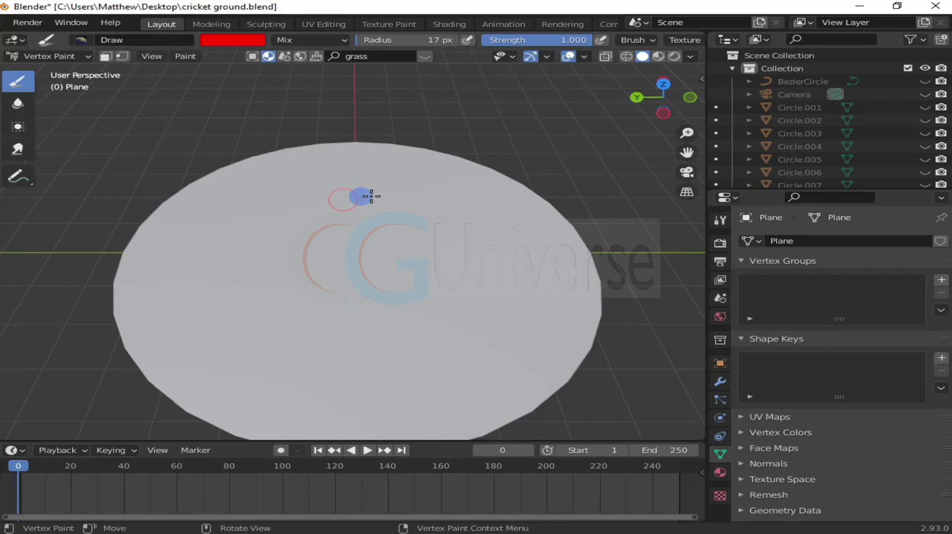
pyautogui.moveTo(581, 39)
pyautogui.mouseDown()
pyautogui.moveTo(491, 33)
pyautogui.moveTo(602, 38)
pyautogui.mouseUp()
pyautogui.press('shift')
pyautogui.hotkey('shift', 'f')
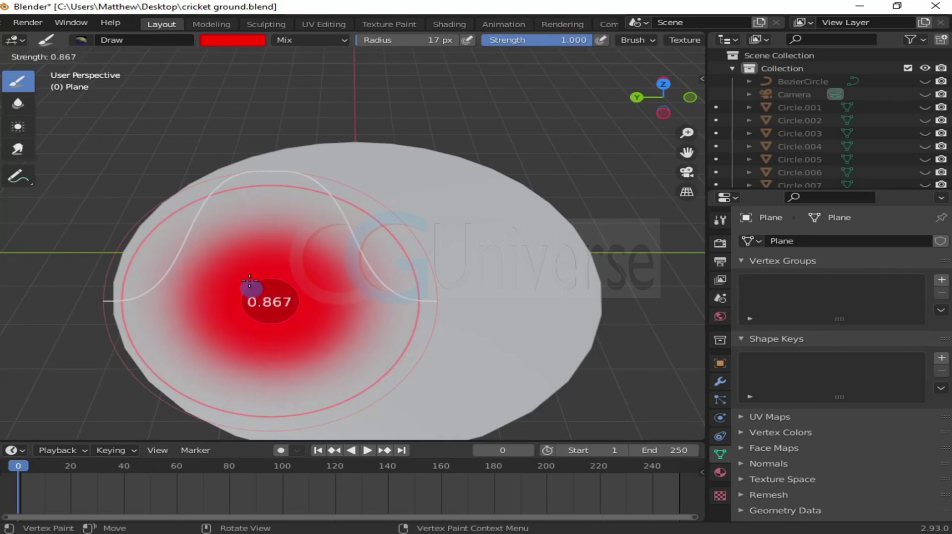
pyautogui.press('Escape')
# - Set the brush radius to 68 px and paint the entire plane red
pyautogui.press('f')
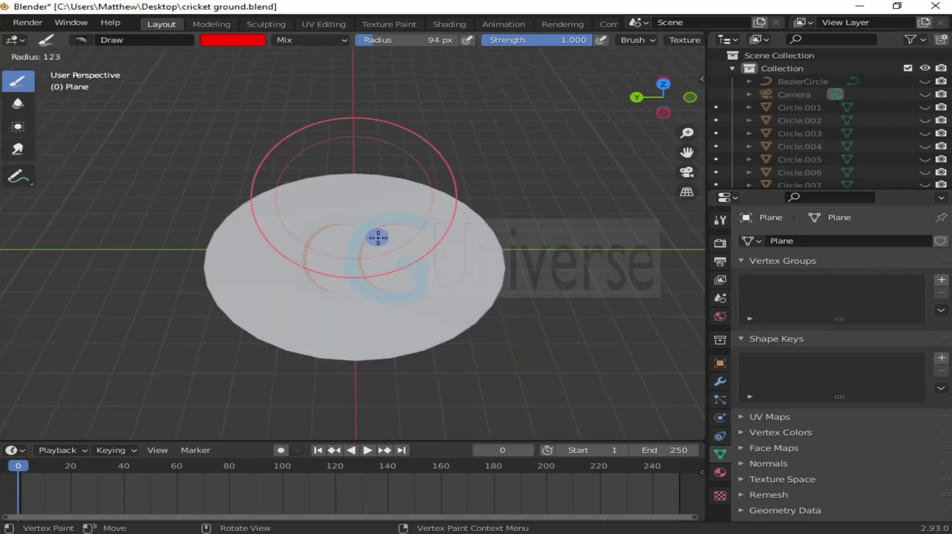
pyautogui.click(329, 164)
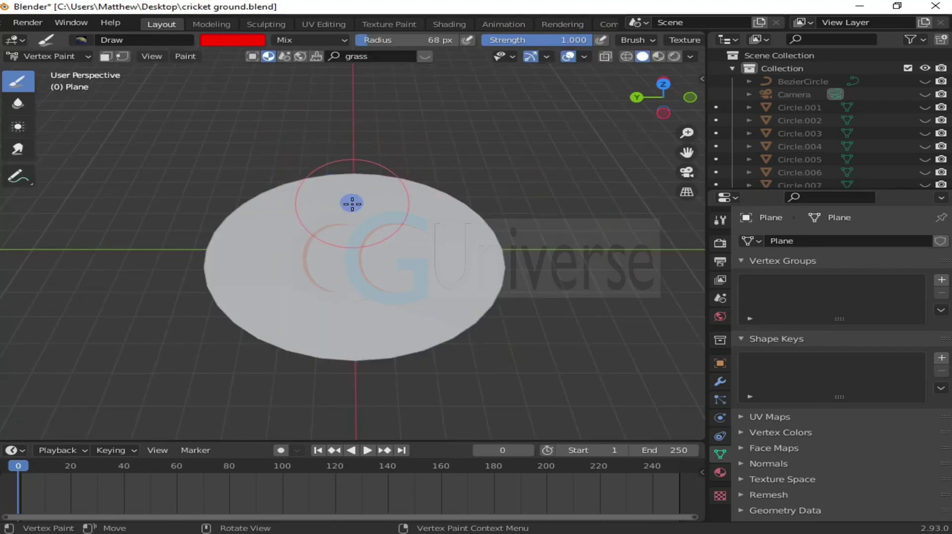
pyautogui.moveTo(319, 195); pyautogui.dragTo(141, 253)
pyautogui.moveTo(384, 165)
pyautogui.mouseDown()
pyautogui.moveTo(166, 259)
pyautogui.moveTo(311, 246)
pyautogui.moveTo(369, 270)
pyautogui.moveTo(186, 312)
pyautogui.moveTo(444, 323)
pyautogui.moveTo(472, 264)
pyautogui.moveTo(416, 282)
pyautogui.moveTo(195, 298)
pyautogui.moveTo(415, 308)
pyautogui.mouseUp()
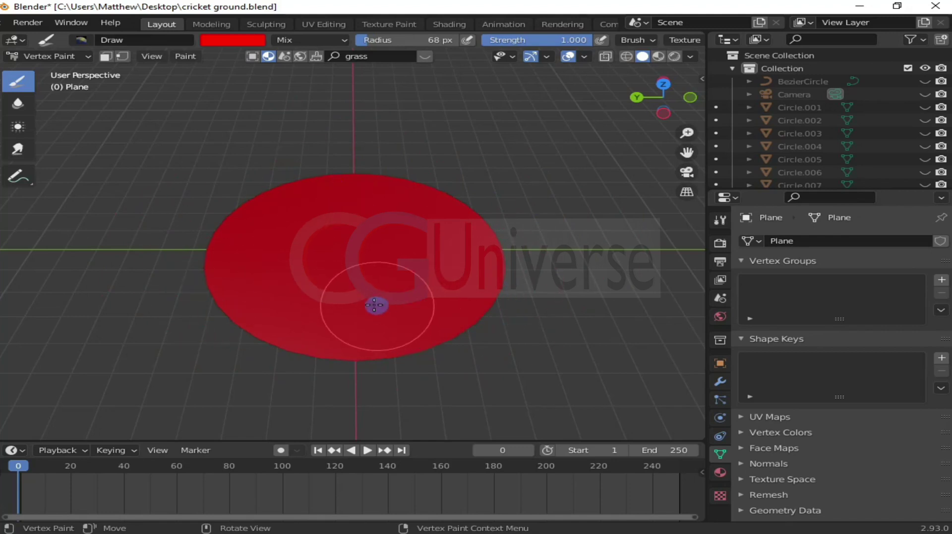
pyautogui.scroll(3, 422, 153)
pyautogui.moveTo(397, 233); pyautogui.dragTo(406, 252, button='middle')
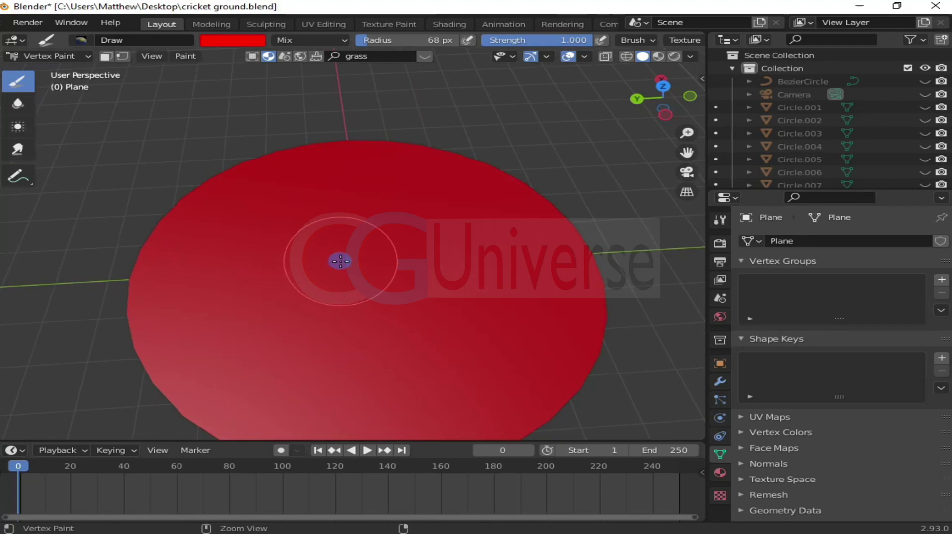
# - Paint a black patch across the middle of the plane with the secondary color and inspect it in Material Preview
pyautogui.moveTo(350, 206)
pyautogui.mouseDown()
pyautogui.moveTo(327, 208)
pyautogui.moveTo(283, 287)
pyautogui.moveTo(492, 228)
pyautogui.moveTo(489, 291)
pyautogui.moveTo(438, 292)
pyautogui.mouseUp()
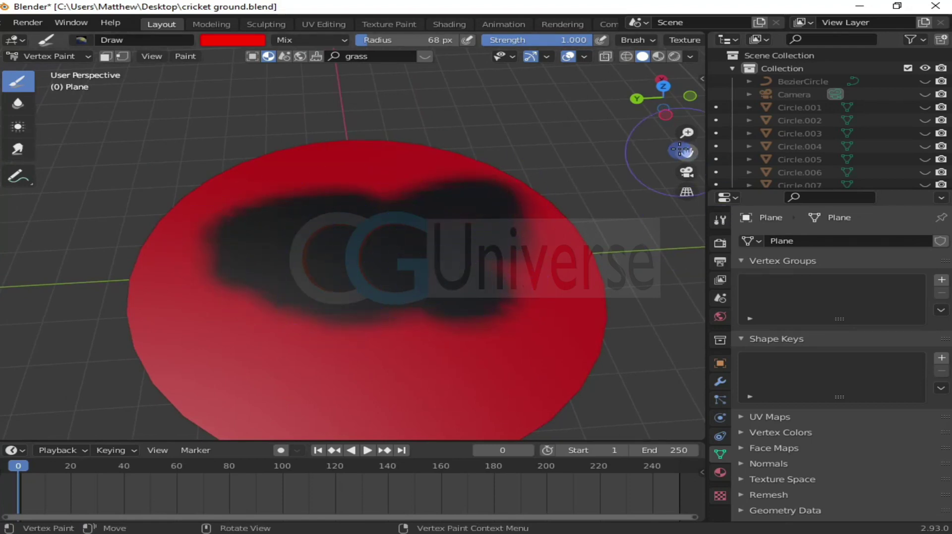
pyautogui.click(656, 57)
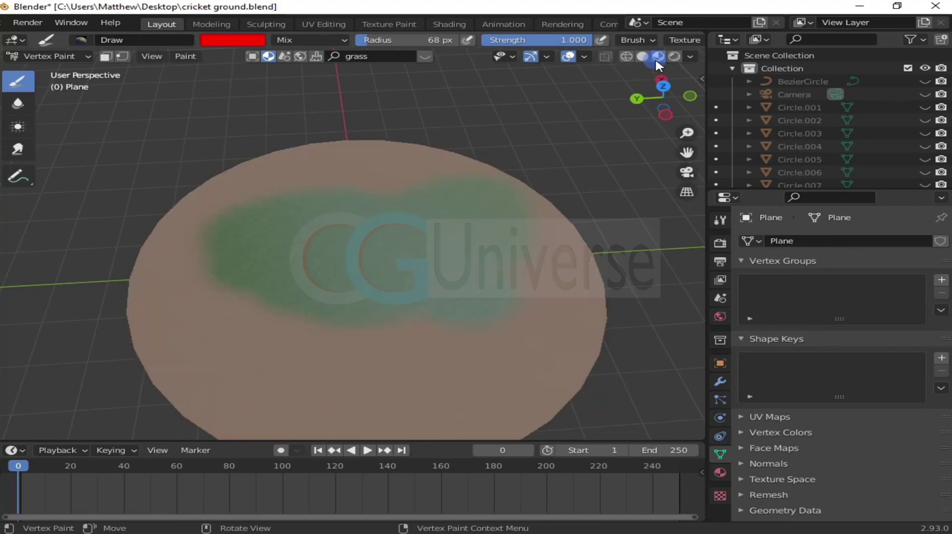
pyautogui.scroll(2, 477, 289)
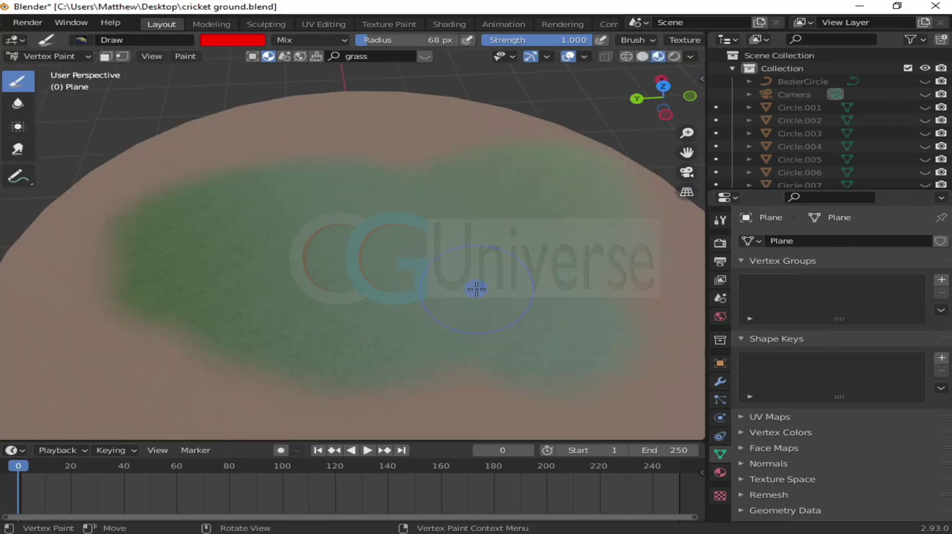
pyautogui.scroll(3, 477, 290)
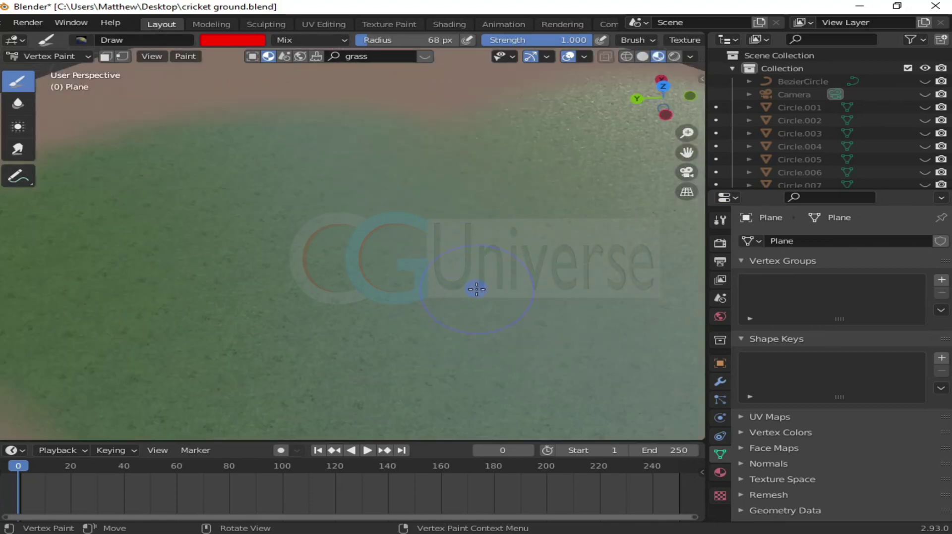
pyautogui.scroll(-3, 472, 282)
pyautogui.scroll(-2, 467, 278)
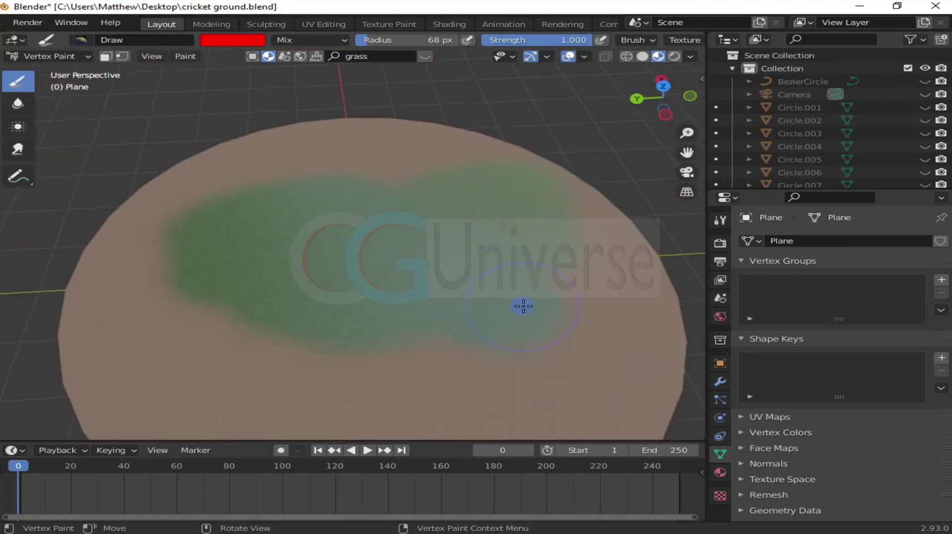
# - Paint red over the grass patch so the whole surface returns to sand
pyautogui.moveTo(327, 326)
pyautogui.mouseDown()
pyautogui.moveTo(514, 274)
pyautogui.moveTo(330, 276)
pyautogui.mouseUp()
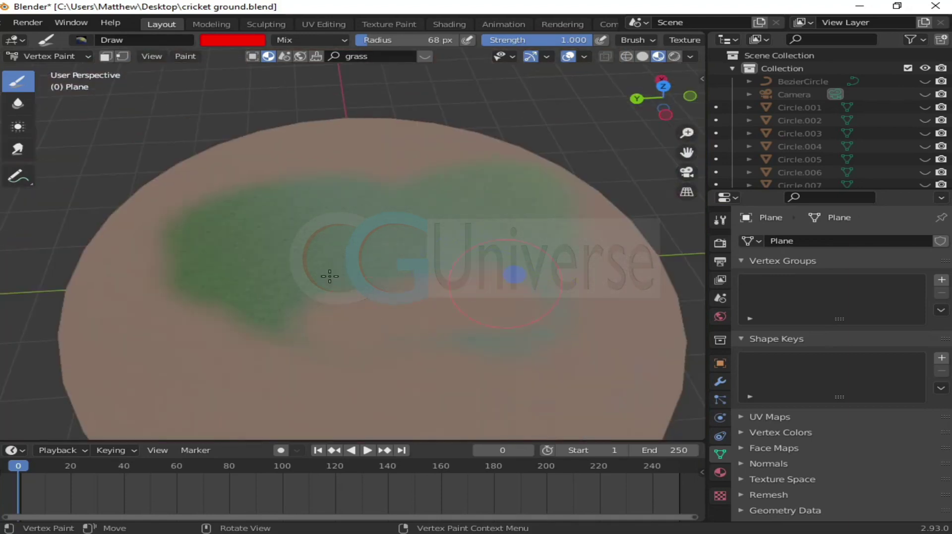
pyautogui.moveTo(276, 224)
pyautogui.mouseDown()
pyautogui.moveTo(359, 186)
pyautogui.moveTo(486, 165)
pyautogui.moveTo(492, 214)
pyautogui.moveTo(536, 314)
pyautogui.moveTo(509, 265)
pyautogui.moveTo(182, 212)
pyautogui.mouseUp()
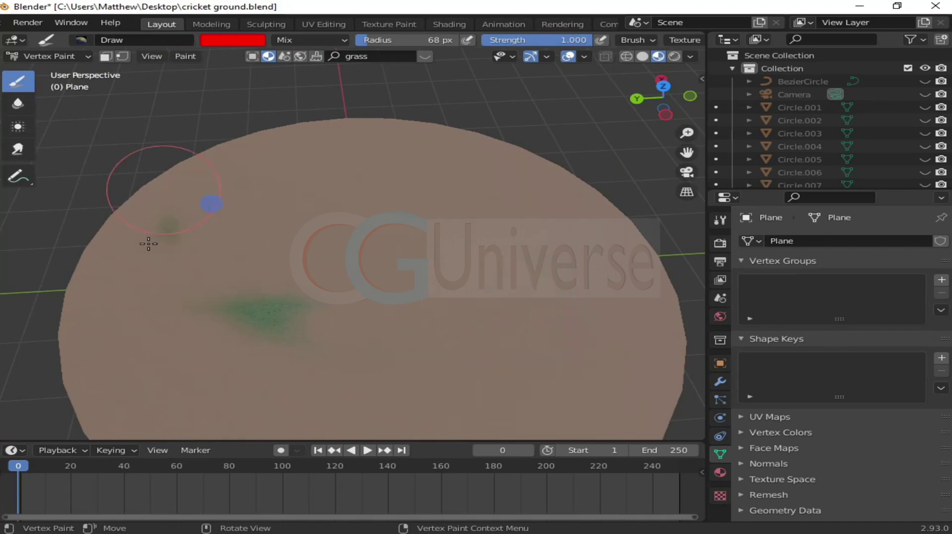
pyautogui.moveTo(148, 243)
pyautogui.mouseDown()
pyautogui.moveTo(410, 300)
pyautogui.moveTo(370, 275)
pyautogui.mouseUp()
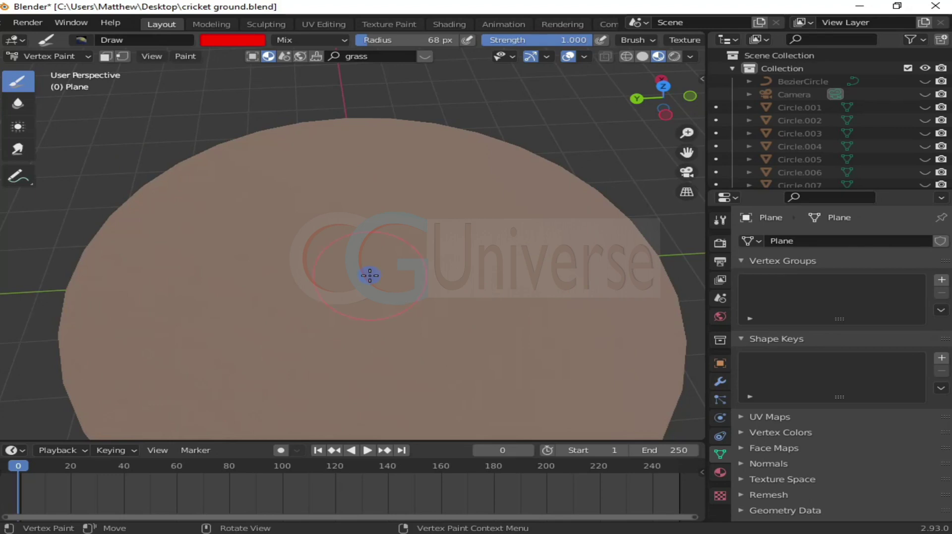
# - Paint the far half of the plane as grass using the secondary brush color
pyautogui.hotkey('ctrl', 'z')
pyautogui.hotkey('ctrl', 'z')
pyautogui.hotkey('ctrl', 'z')
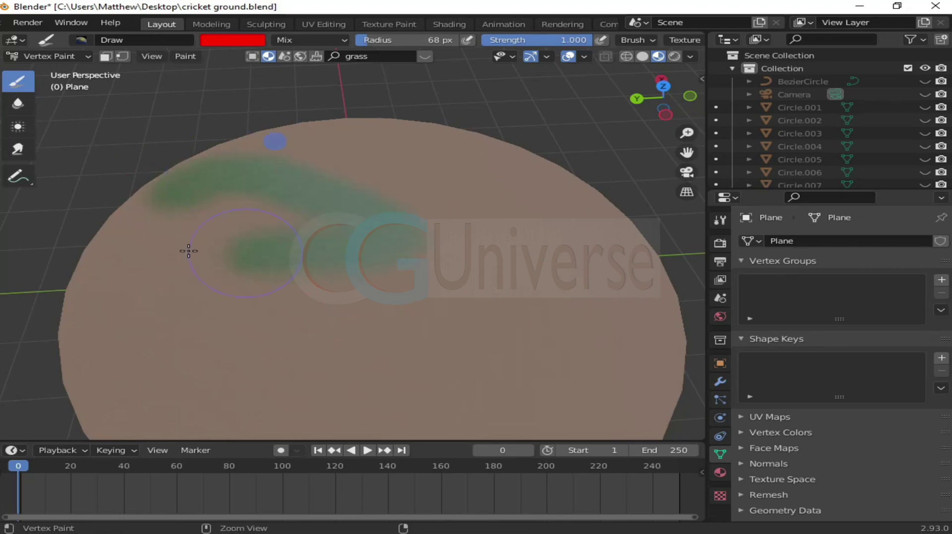
pyautogui.hotkey('ctrl', 'z')
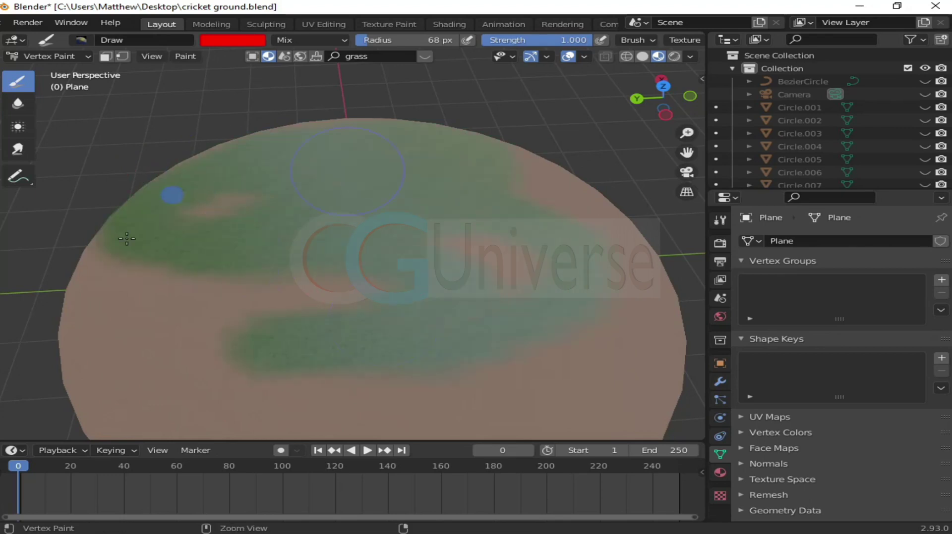
pyautogui.hotkey('ctrl', 'z')
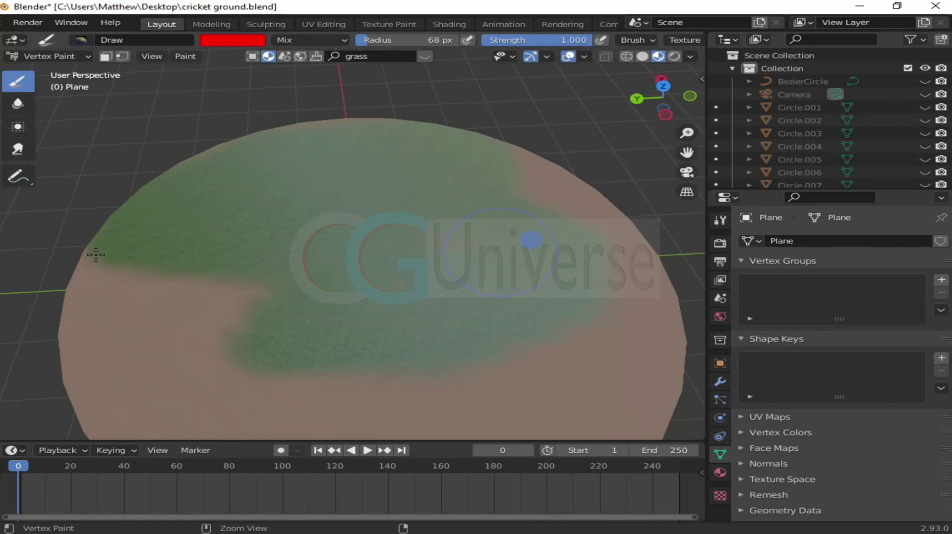
pyautogui.hotkey('ctrl', 'z')
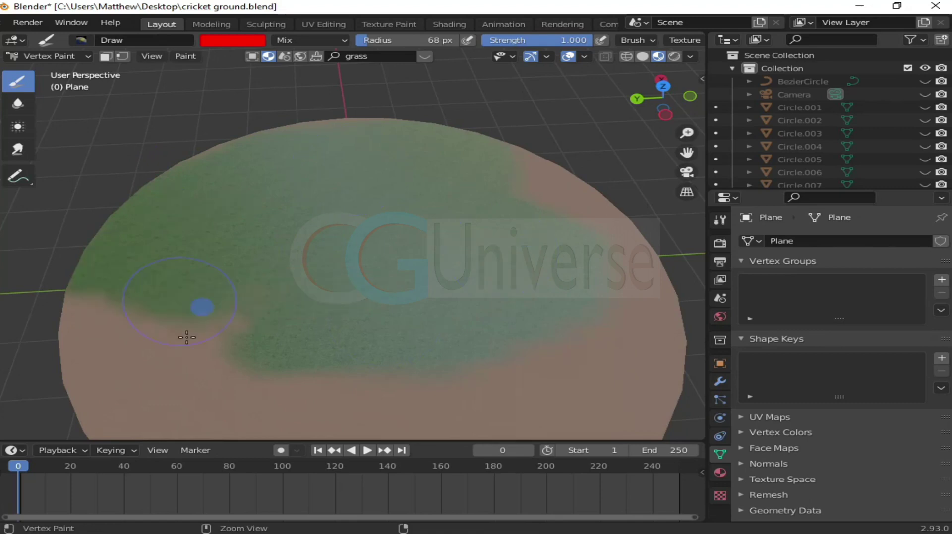
pyautogui.hotkey('ctrl', 'z')
# - Enlarge the brush radius to 135 px and paint the rest of the plane as grass with the secondary color
pyautogui.press('f')
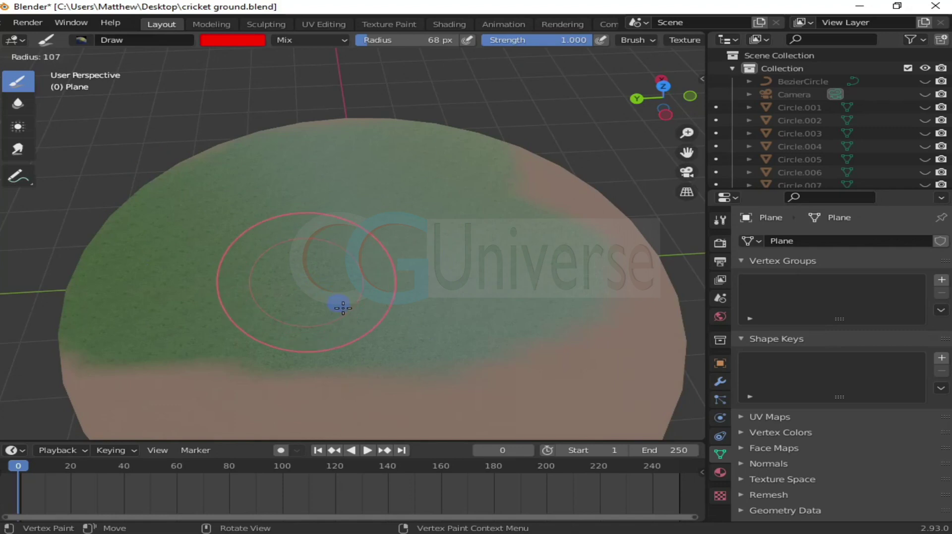
pyautogui.click(364, 320)
pyautogui.scroll(-3, 367, 312)
pyautogui.moveTo(373, 316); pyautogui.dragTo(376, 302, button='middle')
pyautogui.moveTo(377, 300)
pyautogui.mouseDown()
pyautogui.moveTo(271, 279)
pyautogui.moveTo(285, 282)
pyautogui.mouseUp()
pyautogui.hotkey('ctrl', 'z')
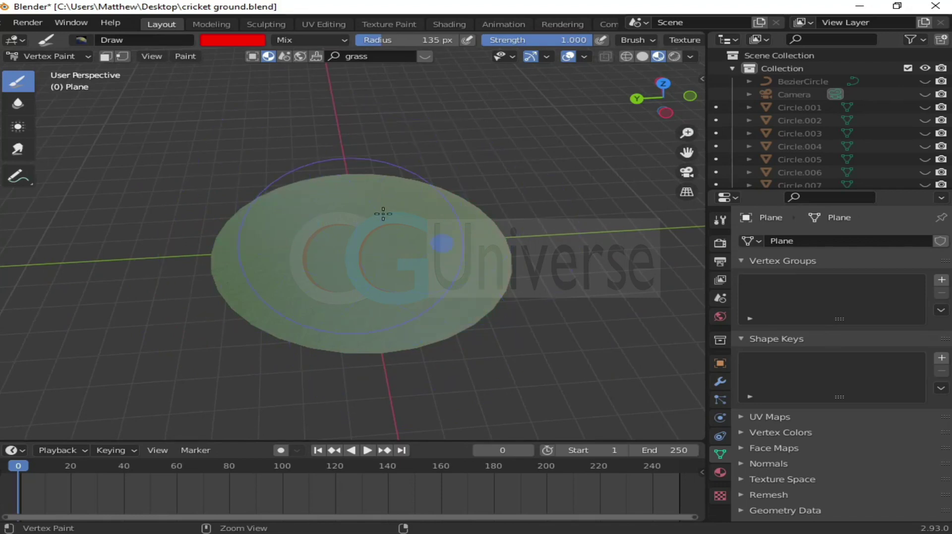
# - Reduce the brush radius to 35 px for painting sand details near the middle of the ground
pyautogui.moveTo(388, 298)
pyautogui.mouseDown(button='middle')
pyautogui.moveTo(378, 312)
pyautogui.moveTo(432, 312)
pyautogui.mouseUp(button='middle')
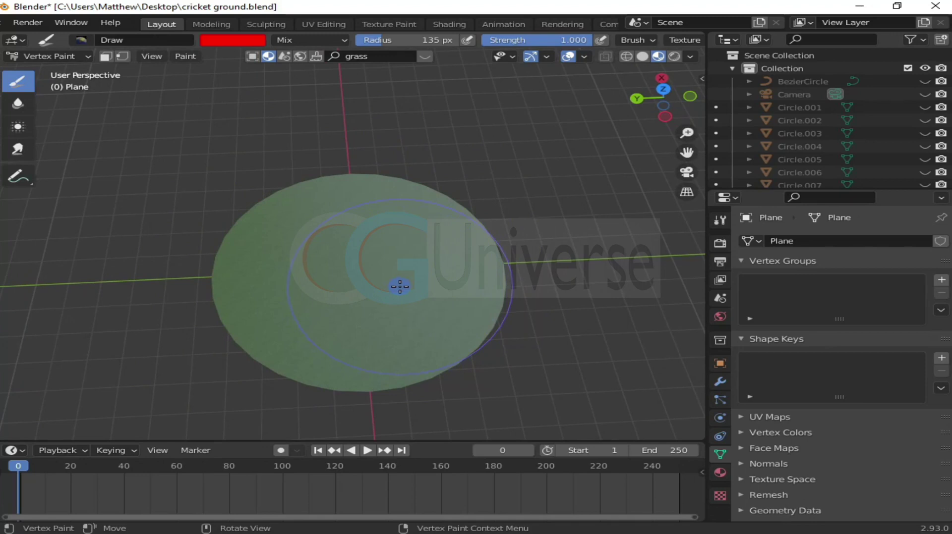
pyautogui.press('f')
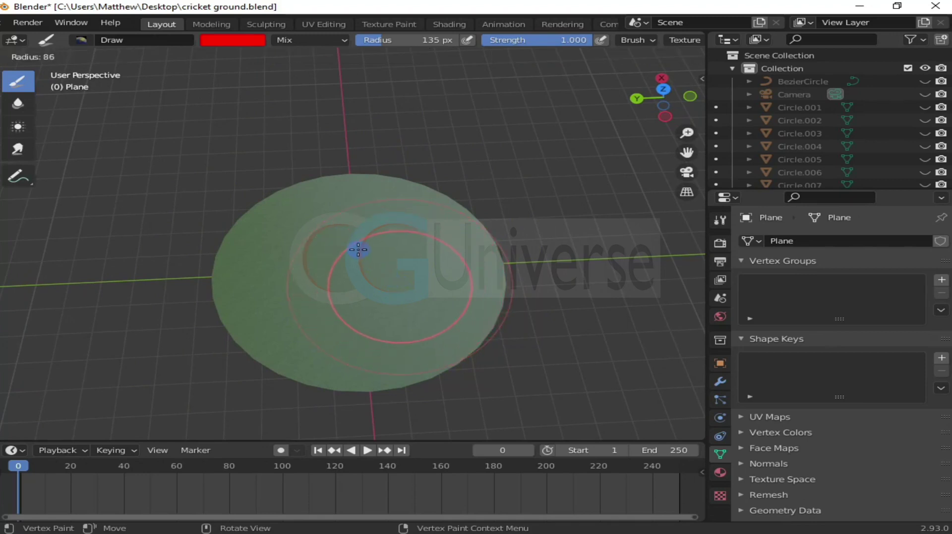
pyautogui.click(308, 197)
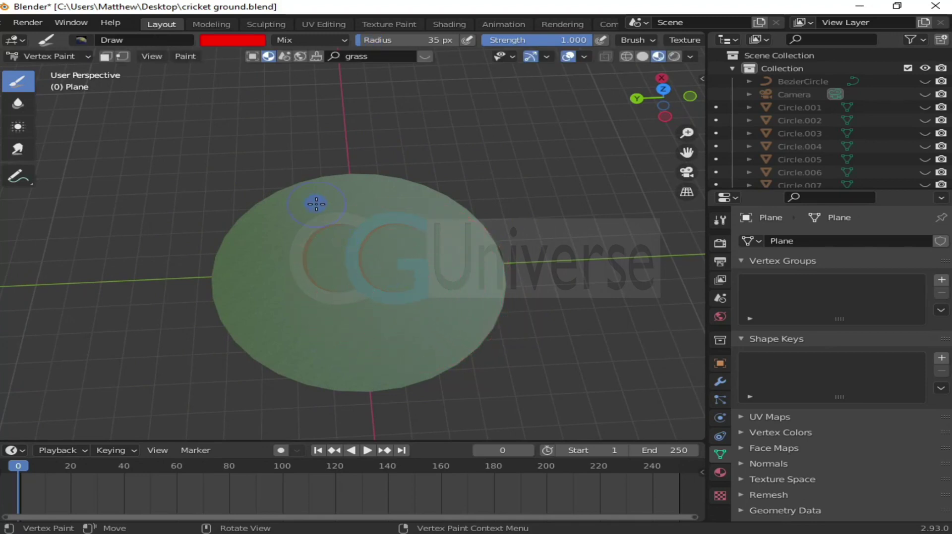
pyautogui.scroll(6, 399, 257)
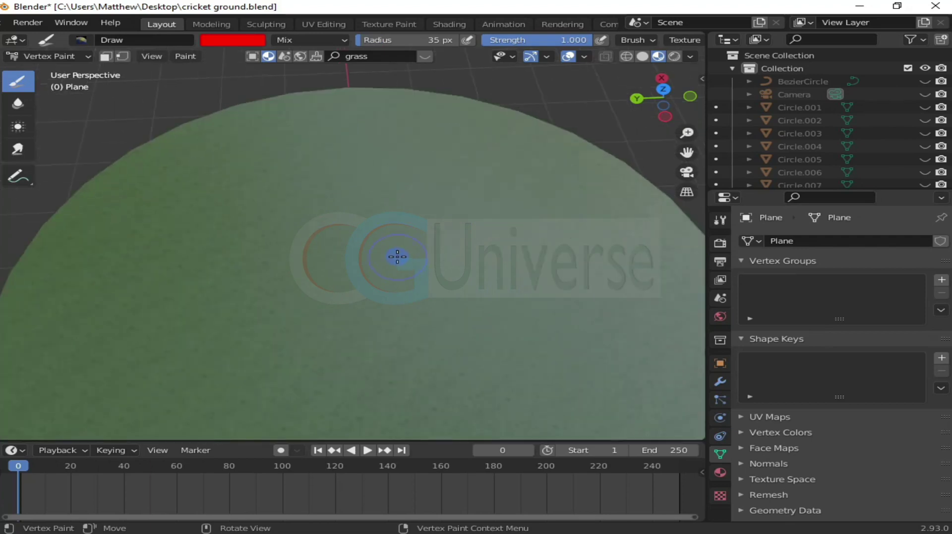
pyautogui.moveTo(397, 257)
pyautogui.mouseDown()
pyautogui.moveTo(372, 229)
pyautogui.moveTo(368, 282)
pyautogui.moveTo(397, 297)
pyautogui.moveTo(421, 238)
pyautogui.moveTo(379, 246)
pyautogui.moveTo(340, 274)
pyautogui.moveTo(397, 241)
pyautogui.mouseUp()
pyautogui.moveTo(318, 250); pyautogui.dragTo(342, 277)
pyautogui.hotkey('ctrl', 'z')
pyautogui.hotkey('ctrl', 'z')
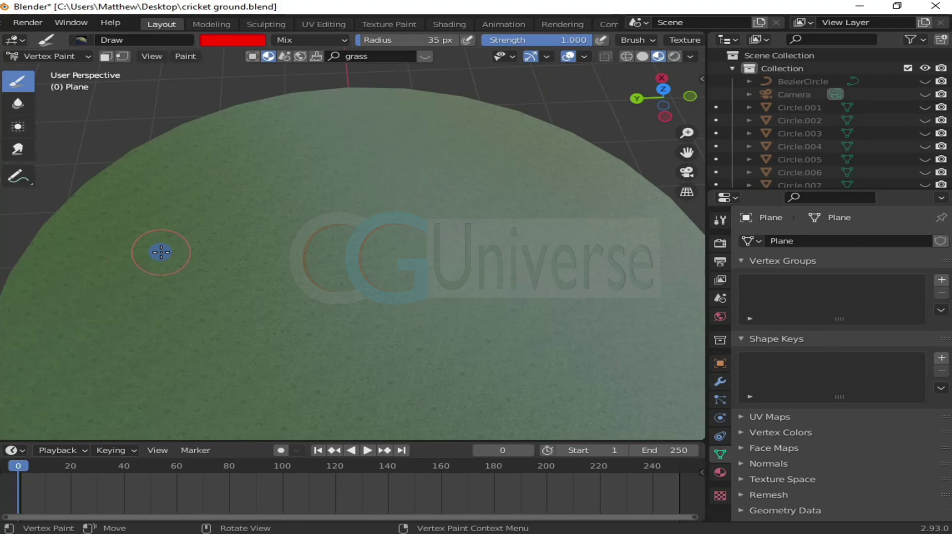
# - Switch the plane from Vertex Paint to Object Mode and unhide all hidden objects of the cricket ground
pyautogui.press('alt')
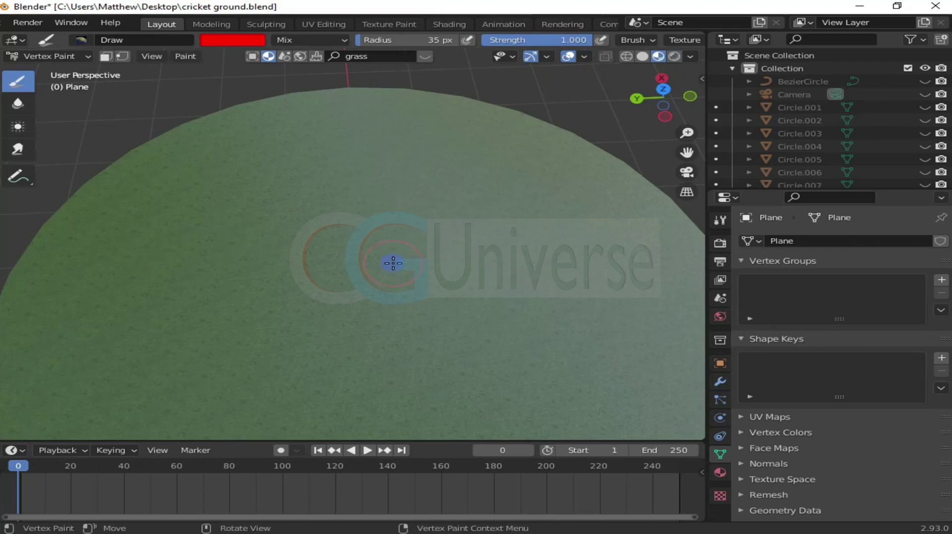
pyautogui.click(61, 55)
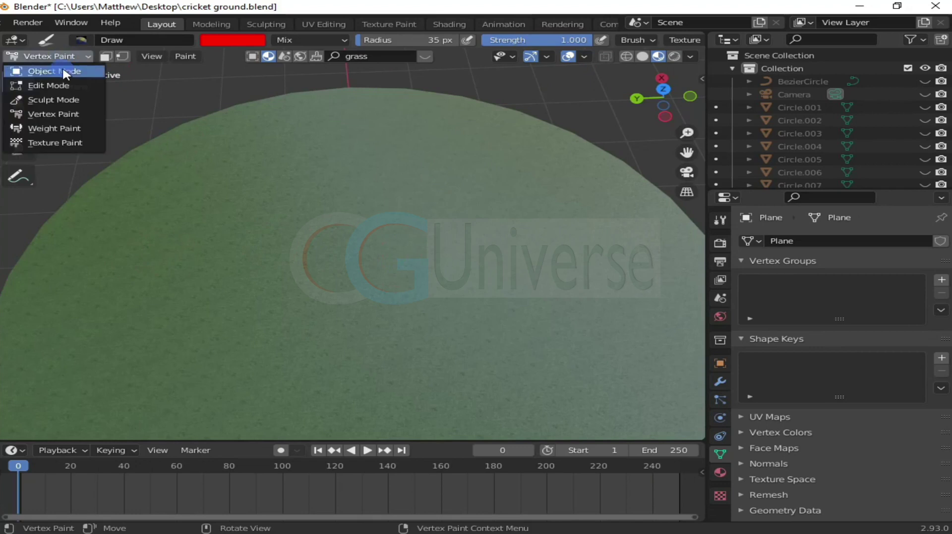
pyautogui.click(54, 71)
pyautogui.scroll(-3, 405, 209)
pyautogui.moveTo(405, 209); pyautogui.dragTo(389, 202, button='middle')
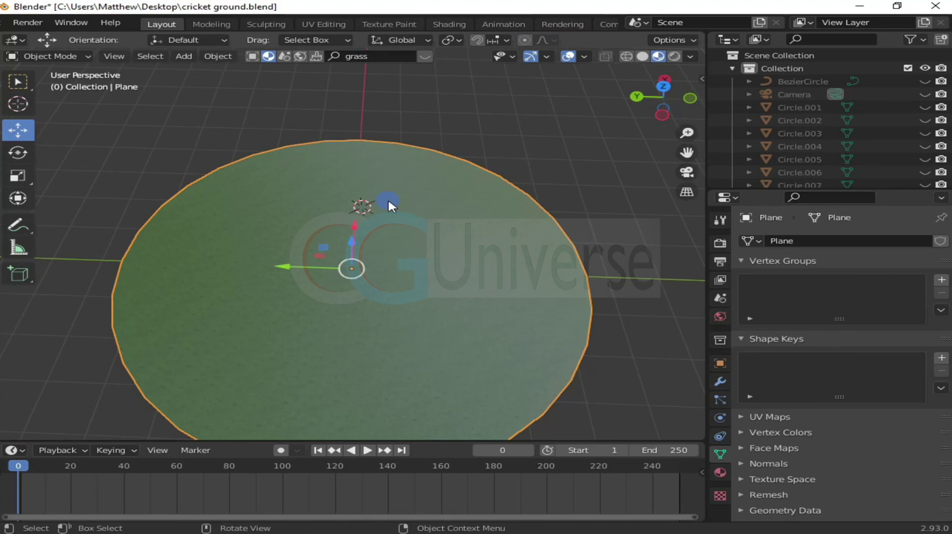
pyautogui.hotkey('alt', 'h')
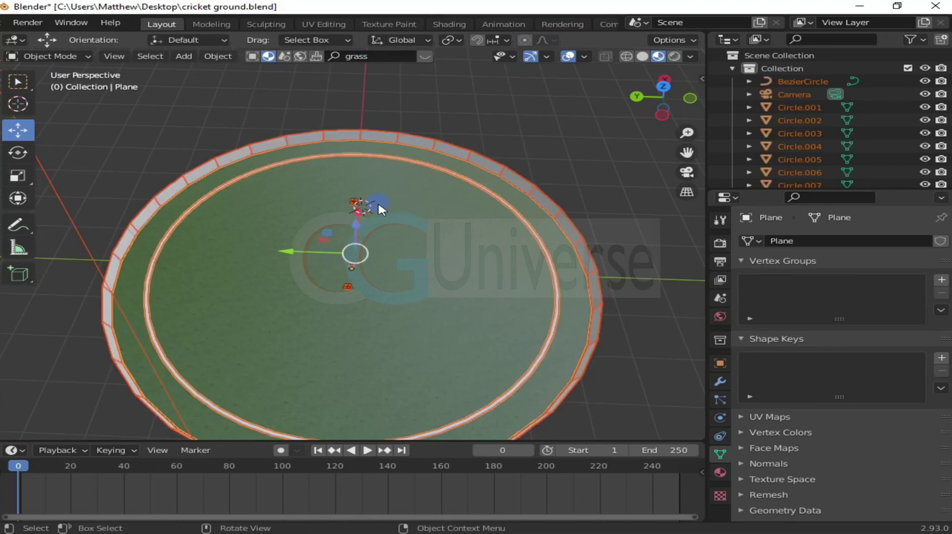
# - Return the plane to Vertex Paint mode and paint a red sand pitch strip between the two sets of stumps
pyautogui.scroll(6, 379, 205)
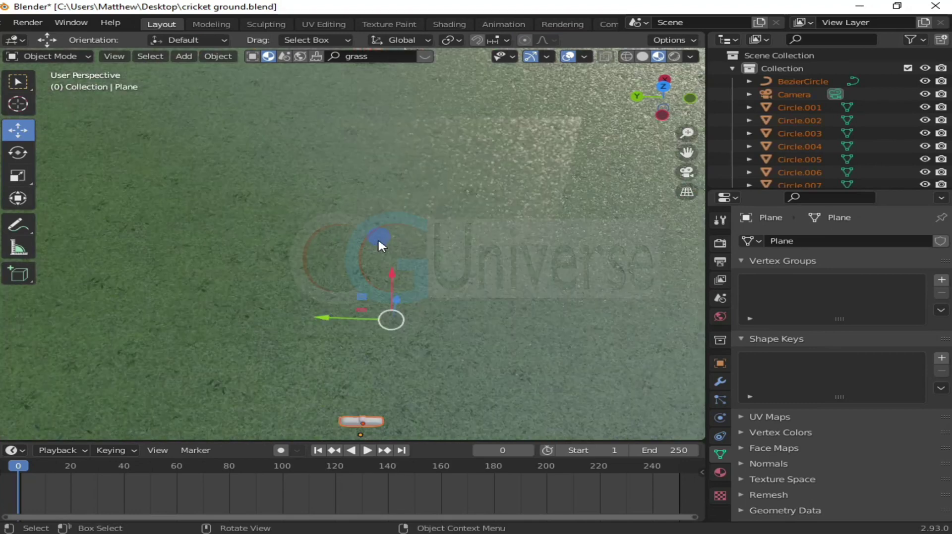
pyautogui.moveTo(377, 244); pyautogui.dragTo(509, 211, button='middle')
pyautogui.scroll(-5, 376, 226)
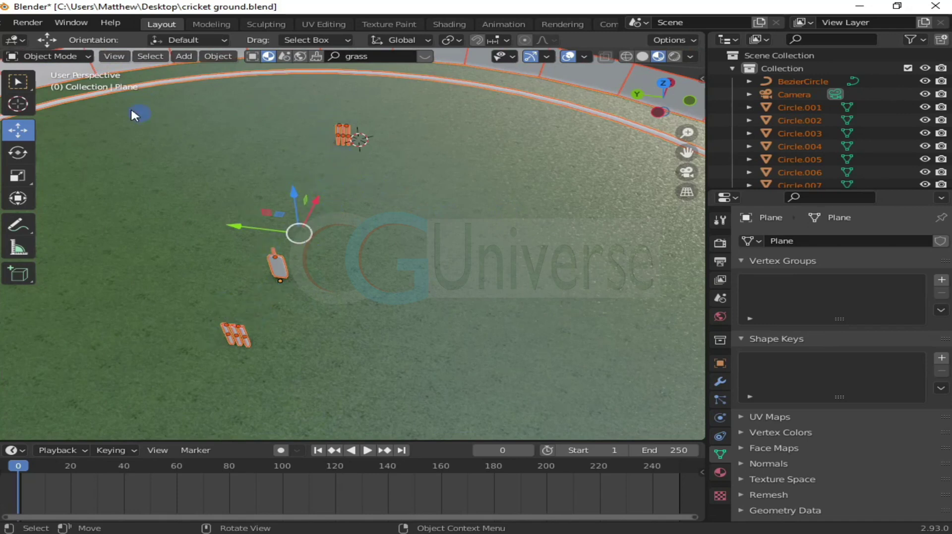
pyautogui.click(64, 56)
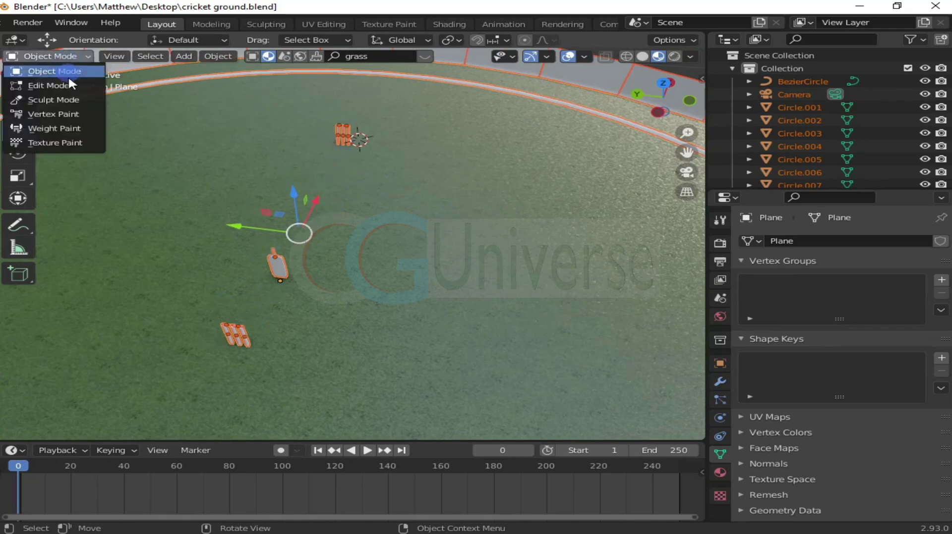
pyautogui.click(61, 115)
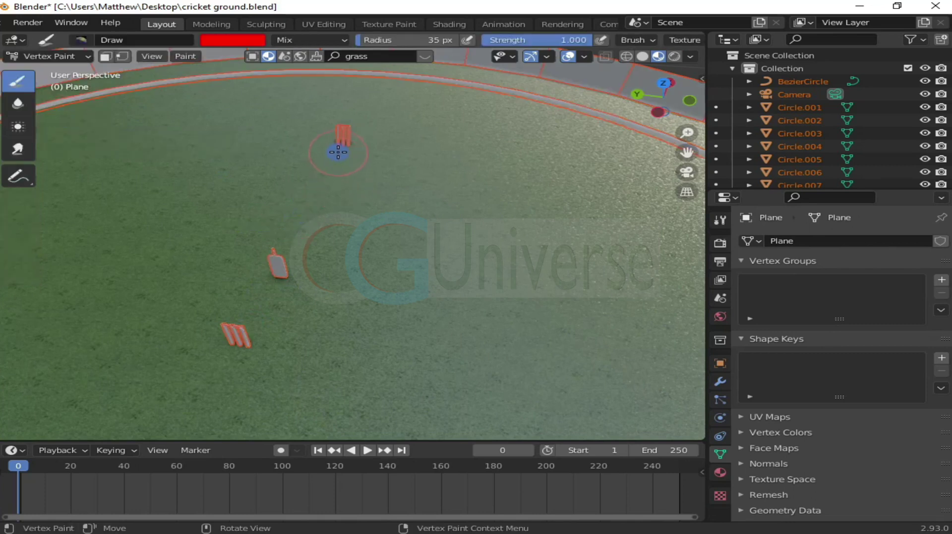
pyautogui.moveTo(325, 167); pyautogui.dragTo(274, 263)
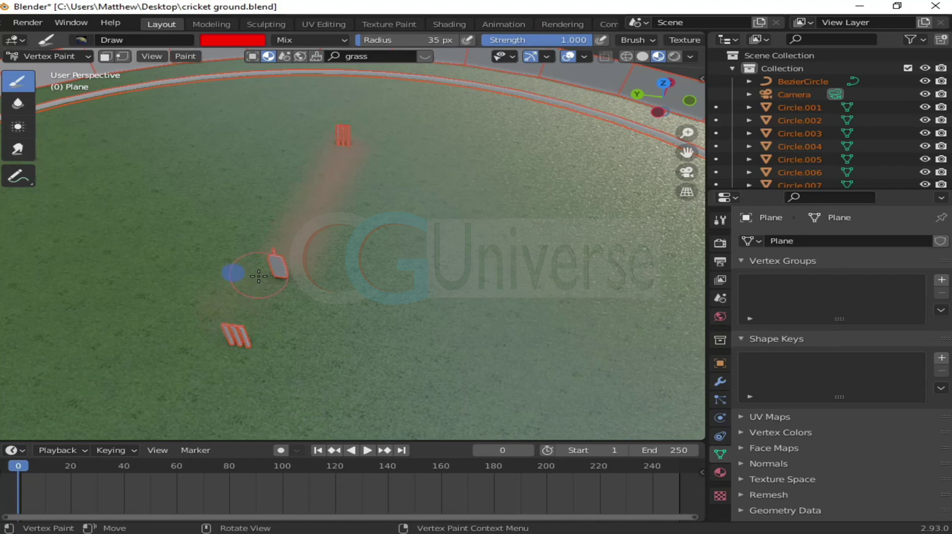
pyautogui.moveTo(268, 273); pyautogui.dragTo(243, 333)
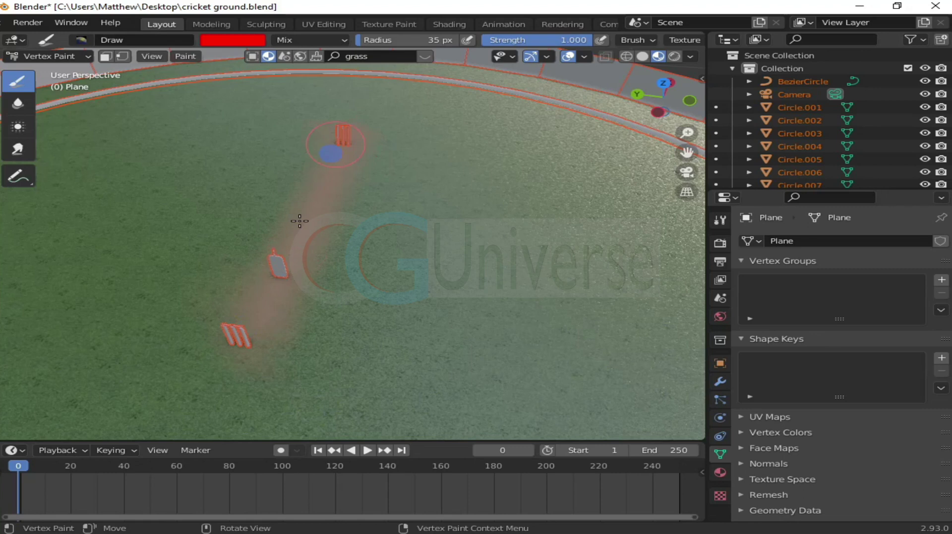
pyautogui.moveTo(297, 178)
pyautogui.mouseDown()
pyautogui.moveTo(263, 315)
pyautogui.moveTo(229, 336)
pyautogui.mouseUp()
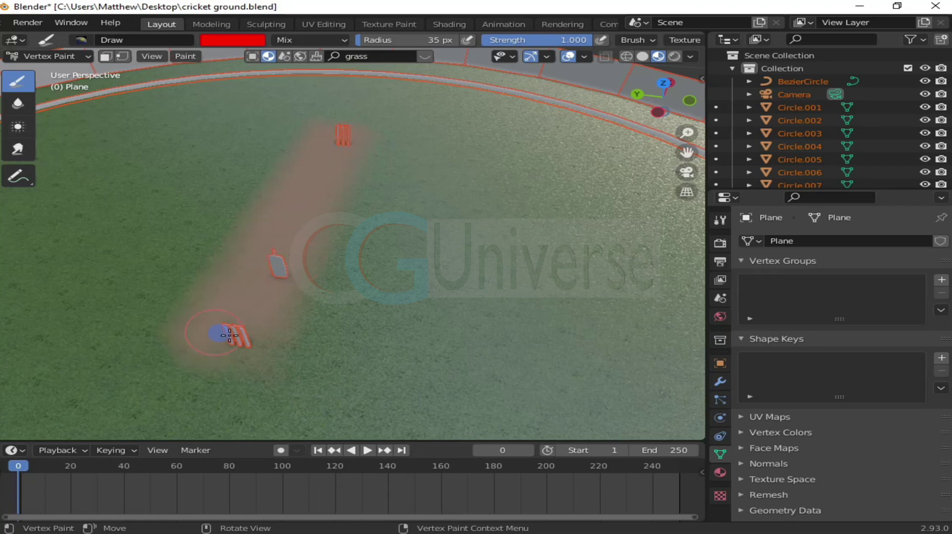
pyautogui.moveTo(279, 313)
pyautogui.mouseDown()
pyautogui.moveTo(323, 247)
pyautogui.moveTo(293, 291)
pyautogui.moveTo(316, 277)
pyautogui.moveTo(273, 343)
pyautogui.mouseUp()
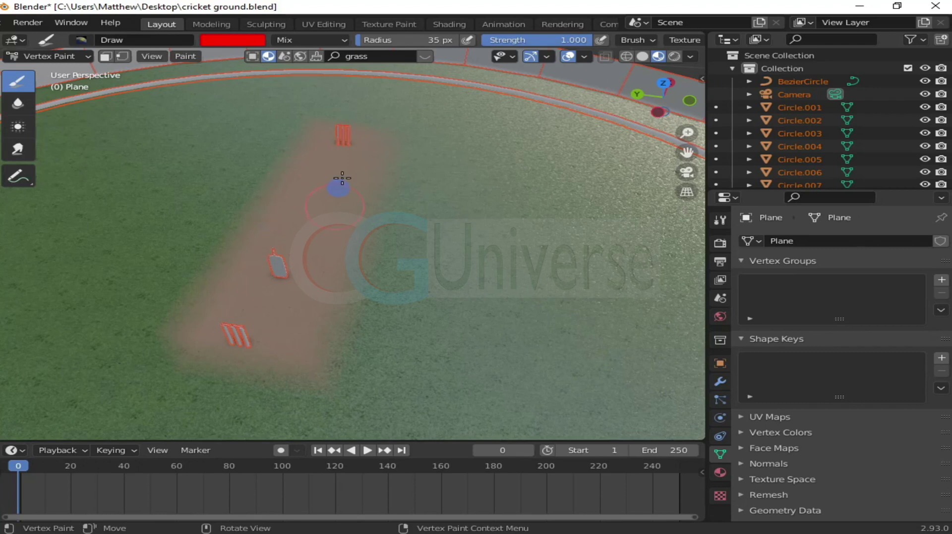
# - Lower the brush strength to 0.215 and enlarge the brush radius to 98 px
pyautogui.scroll(8, 342, 177)
pyautogui.moveTo(342, 177); pyautogui.dragTo(366, 206, button='middle')
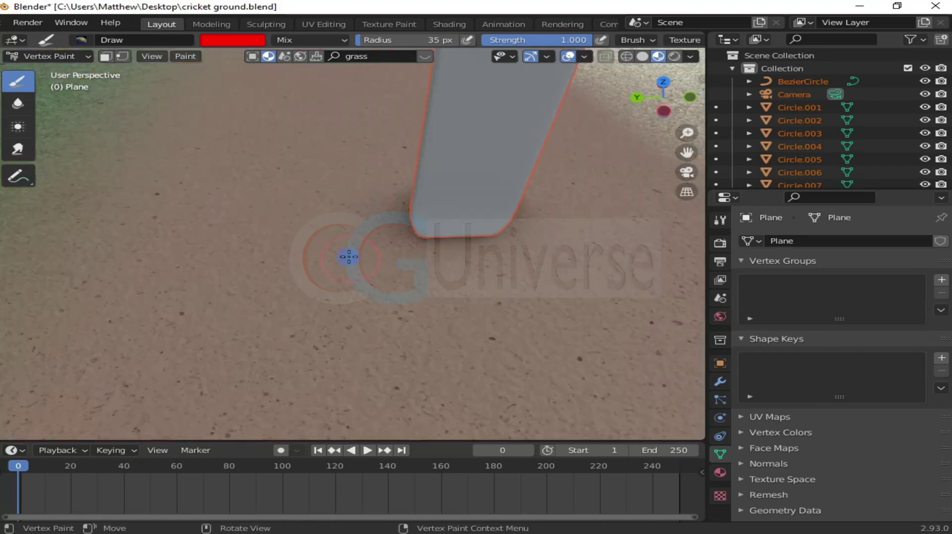
pyautogui.scroll(-6, 350, 257)
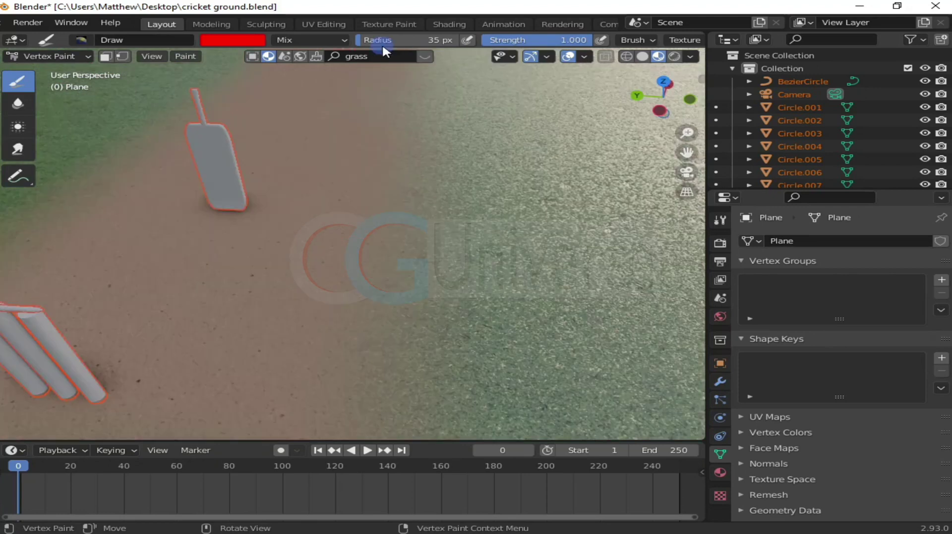
pyautogui.moveTo(526, 41); pyautogui.dragTo(498, 42)
pyautogui.moveTo(564, 42)
pyautogui.mouseDown()
pyautogui.moveTo(481, 58)
pyautogui.moveTo(505, 44)
pyautogui.mouseUp()
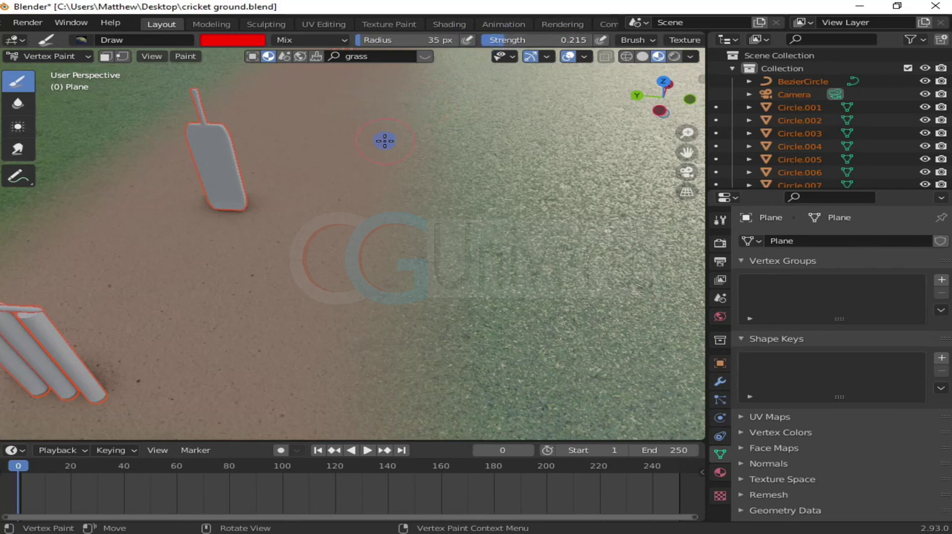
pyautogui.scroll(-3, 367, 208)
pyautogui.moveTo(388, 220); pyautogui.dragTo(262, 221, button='middle')
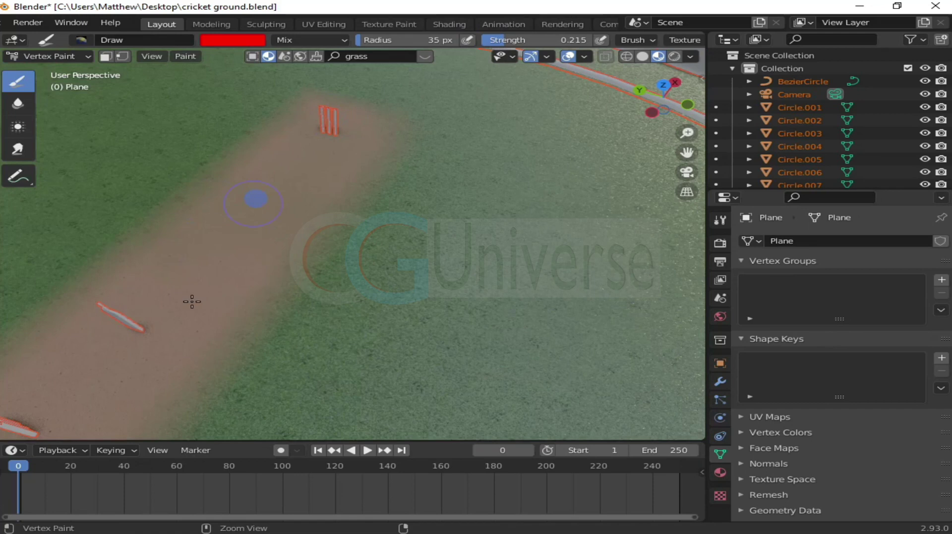
pyautogui.press('f')
pyautogui.click(250, 337)
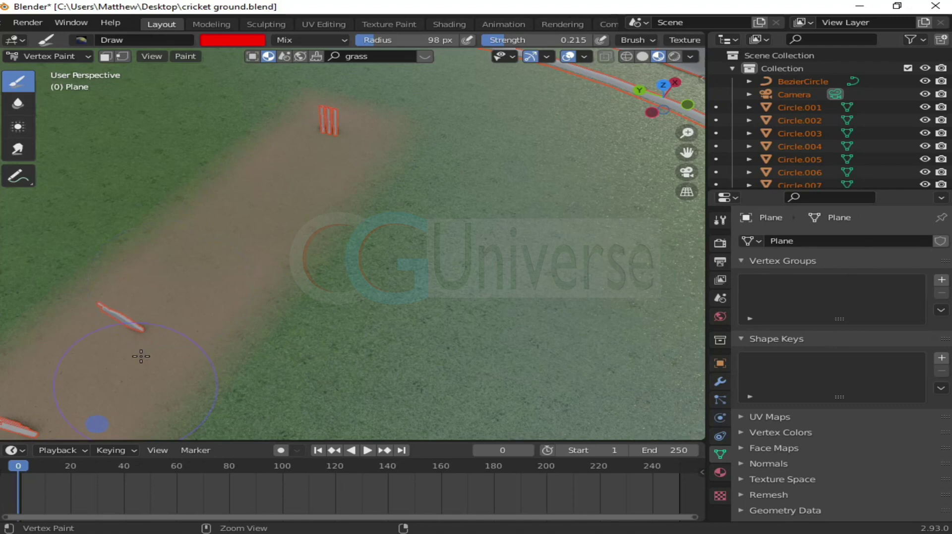
# - Reduce the brush radius to 49 px and paint lightly over the pitch from the far stumps toward the bat
pyautogui.keyDown('ctrl'); pyautogui.moveTo(141, 357); pyautogui.dragTo(261, 310, button='middle'); pyautogui.keyUp('ctrl')
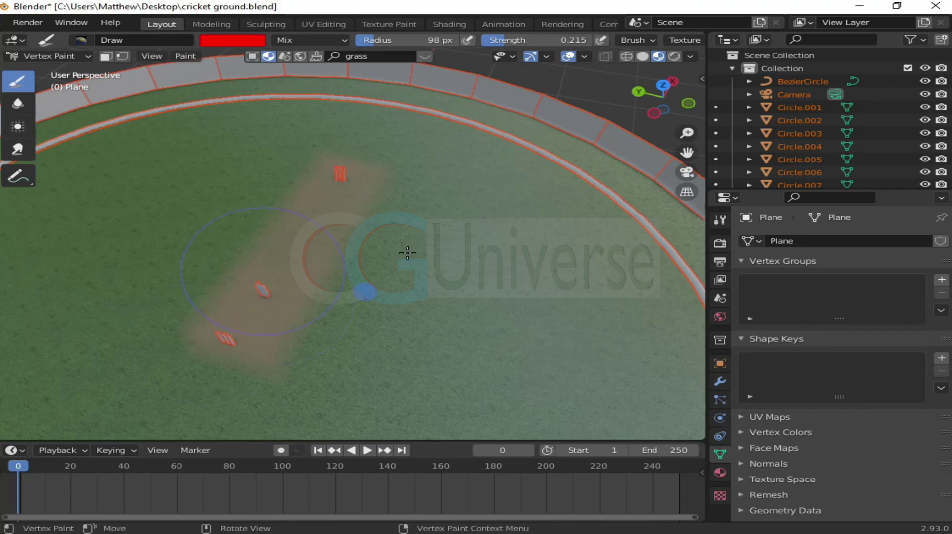
pyautogui.scroll(-1, 408, 253)
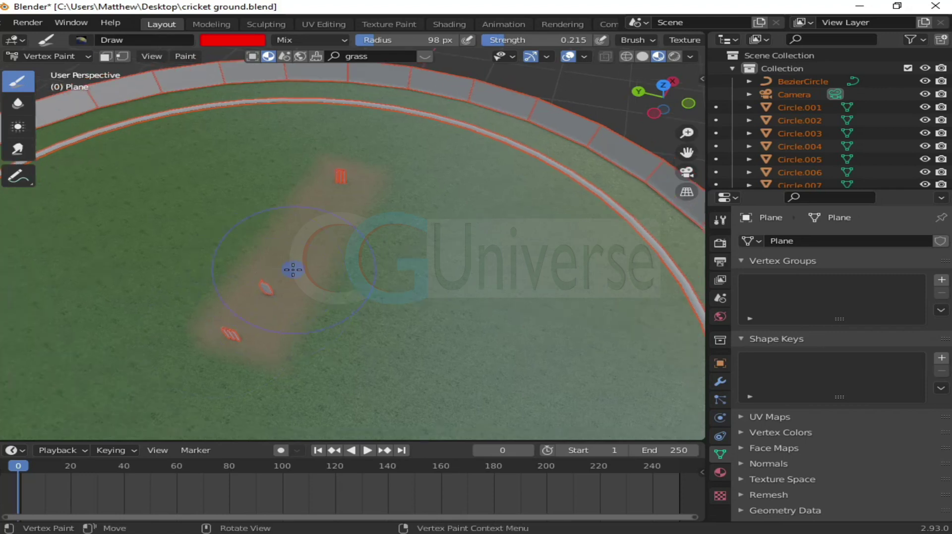
pyautogui.press('f')
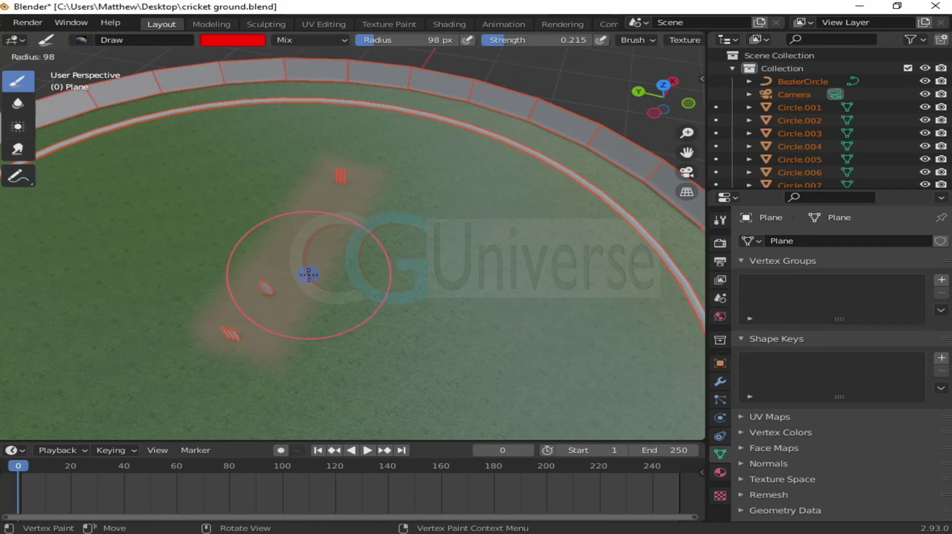
pyautogui.click(281, 251)
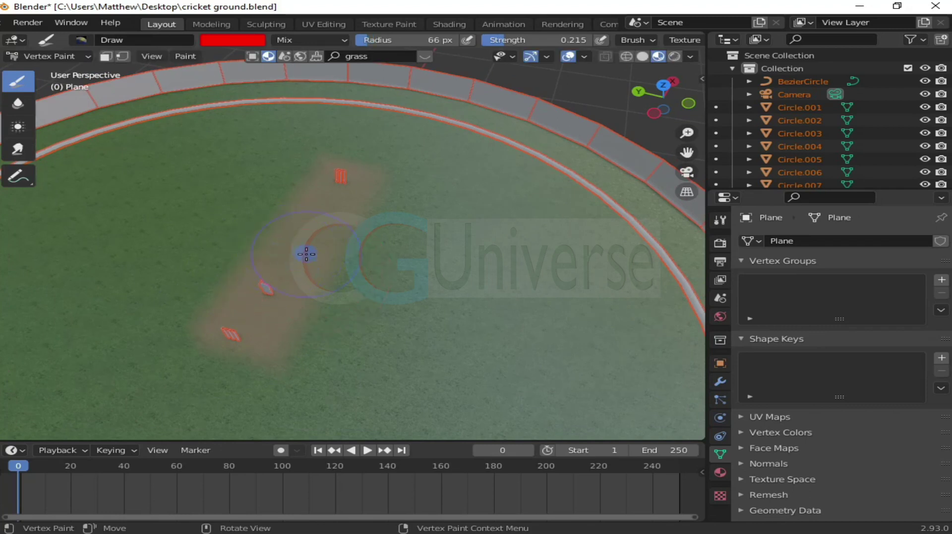
pyautogui.press('f')
pyautogui.click(292, 246)
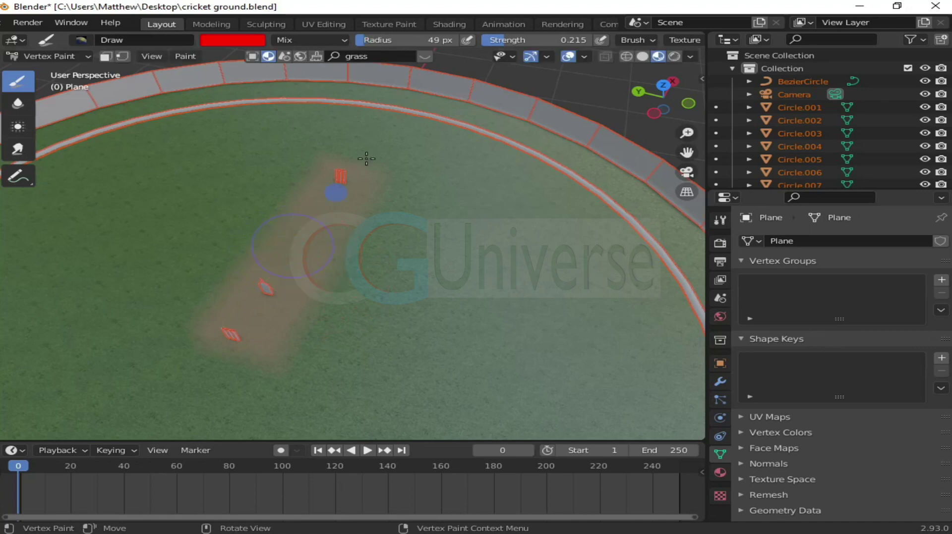
pyautogui.moveTo(340, 180); pyautogui.dragTo(283, 273)
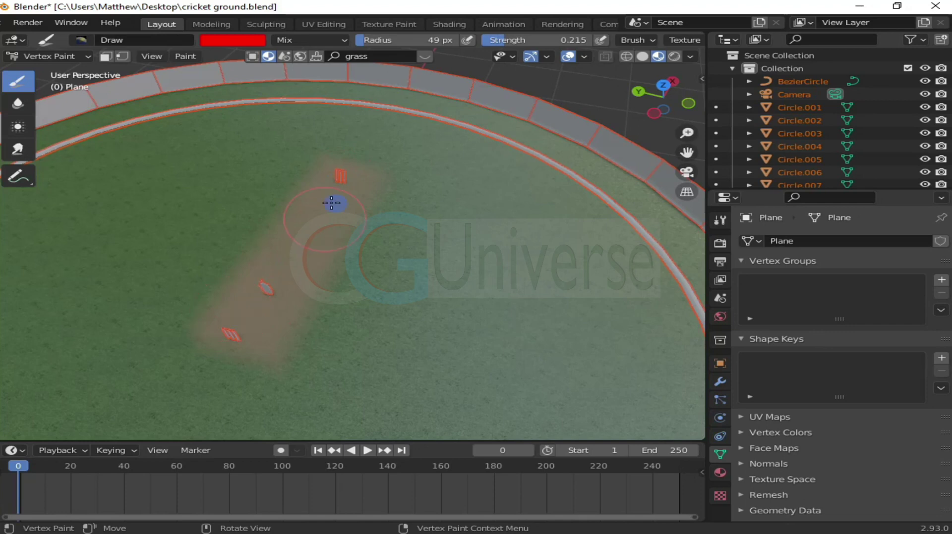
# - Raise the brush strength to 0.407 and paint more sand along the pitch to soften its edges into the grass
pyautogui.moveTo(506, 40); pyautogui.dragTo(527, 39)
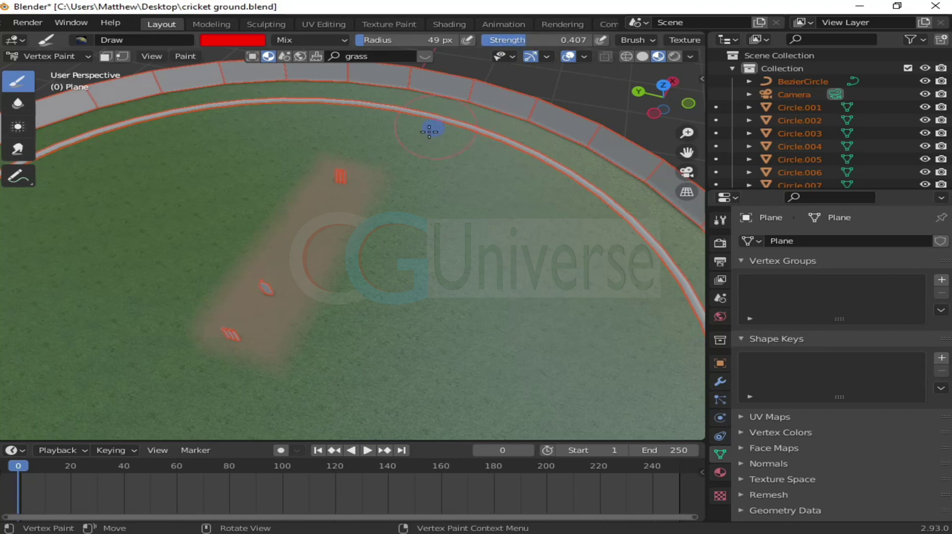
pyautogui.moveTo(350, 173); pyautogui.dragTo(298, 244)
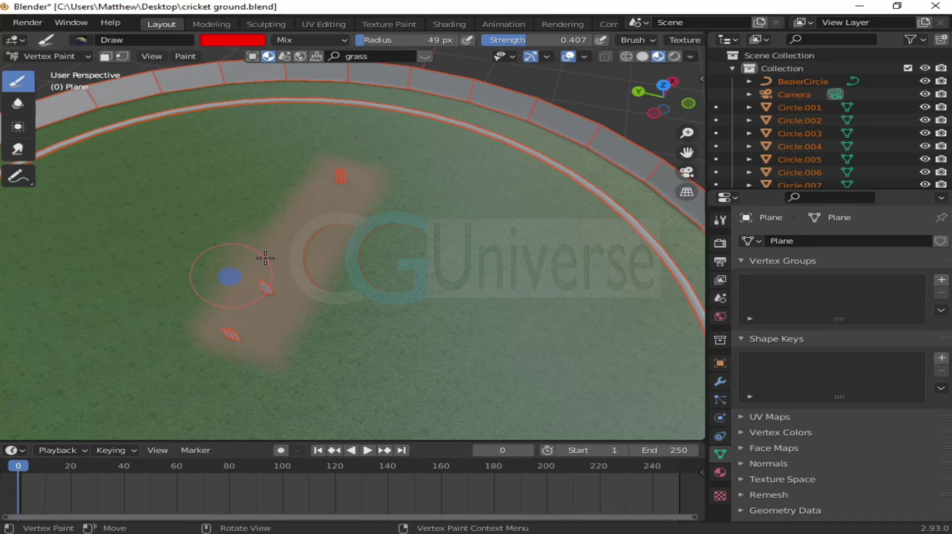
pyautogui.press('a')
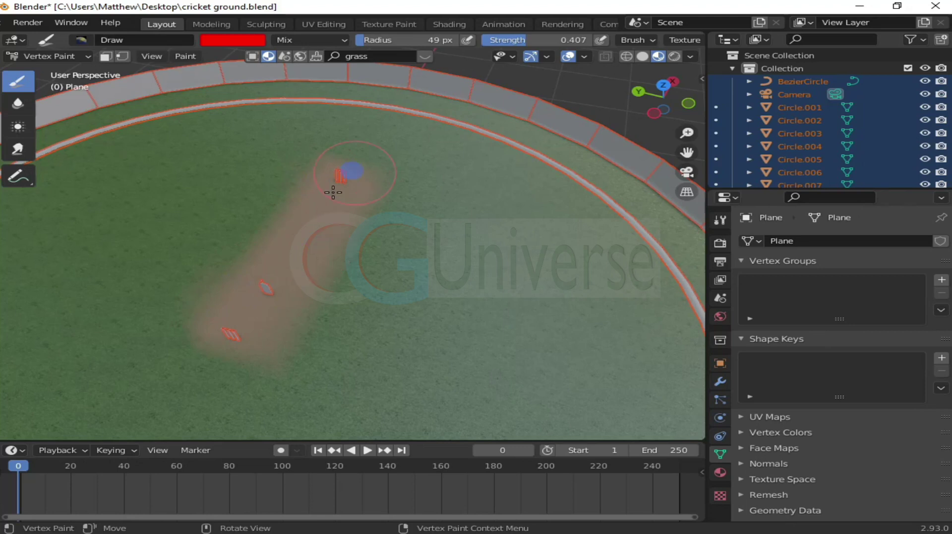
pyautogui.moveTo(246, 308); pyautogui.dragTo(311, 323, button='middle')
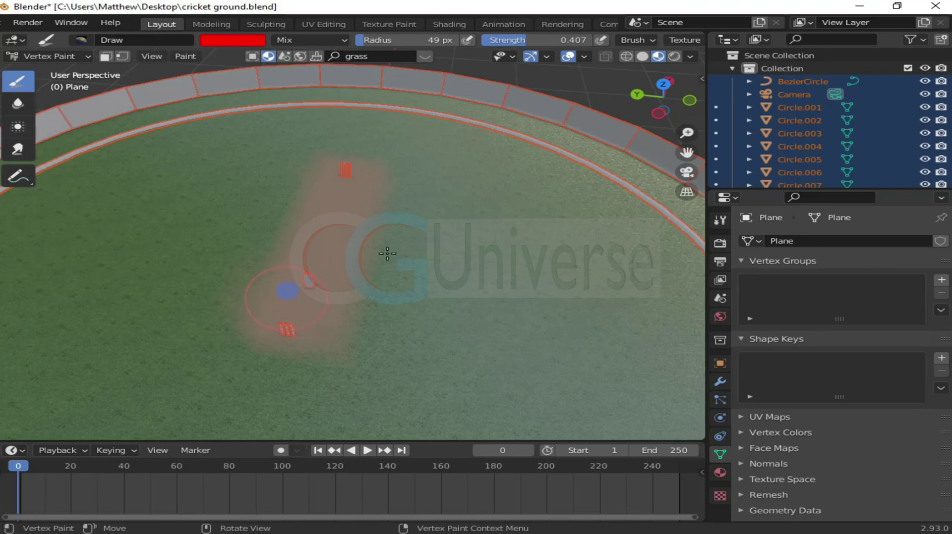
pyautogui.scroll(5, 387, 254)
pyautogui.moveTo(387, 253)
pyautogui.mouseDown(button='middle')
pyautogui.moveTo(342, 245)
pyautogui.moveTo(339, 215)
pyautogui.mouseUp(button='middle')
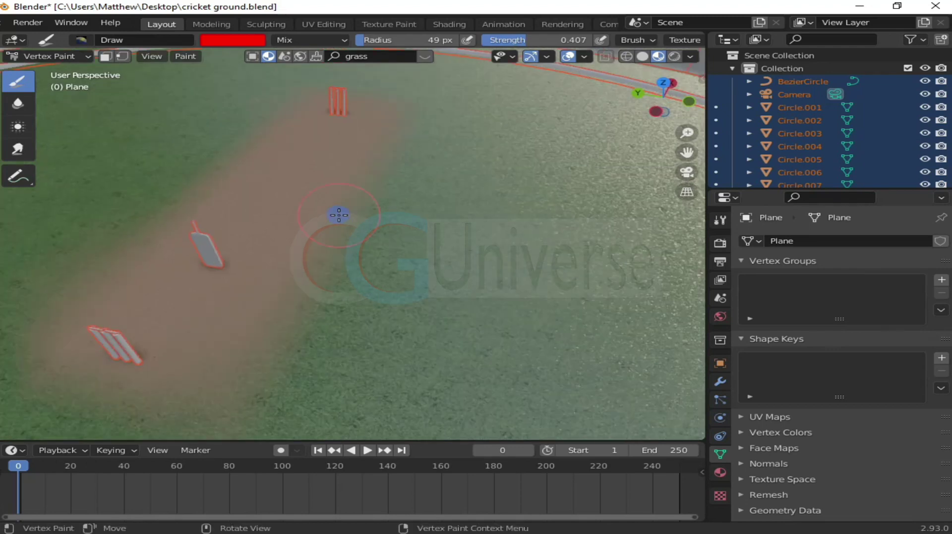